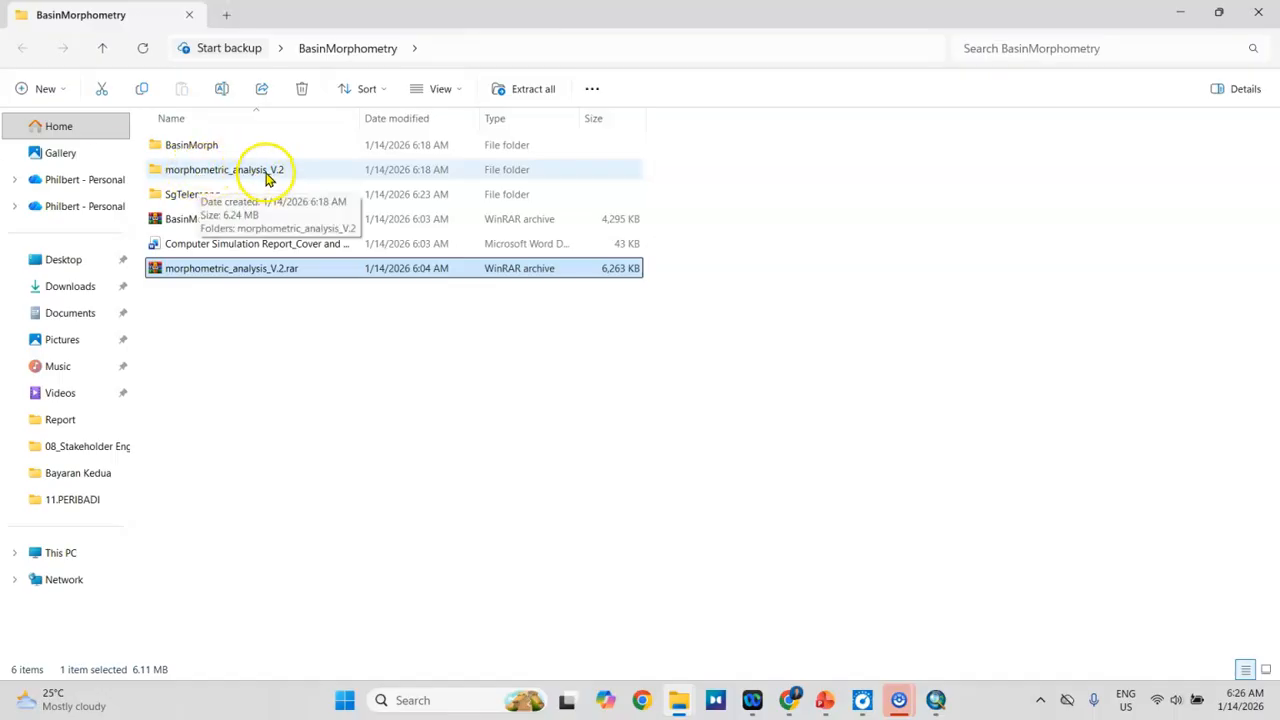
Step: Open the Word document on river basin morphometric analysis procedures from the innermost morphometric_analysis_V.2 folder and enable editing
double_click(264, 172)
double_click(270, 150)
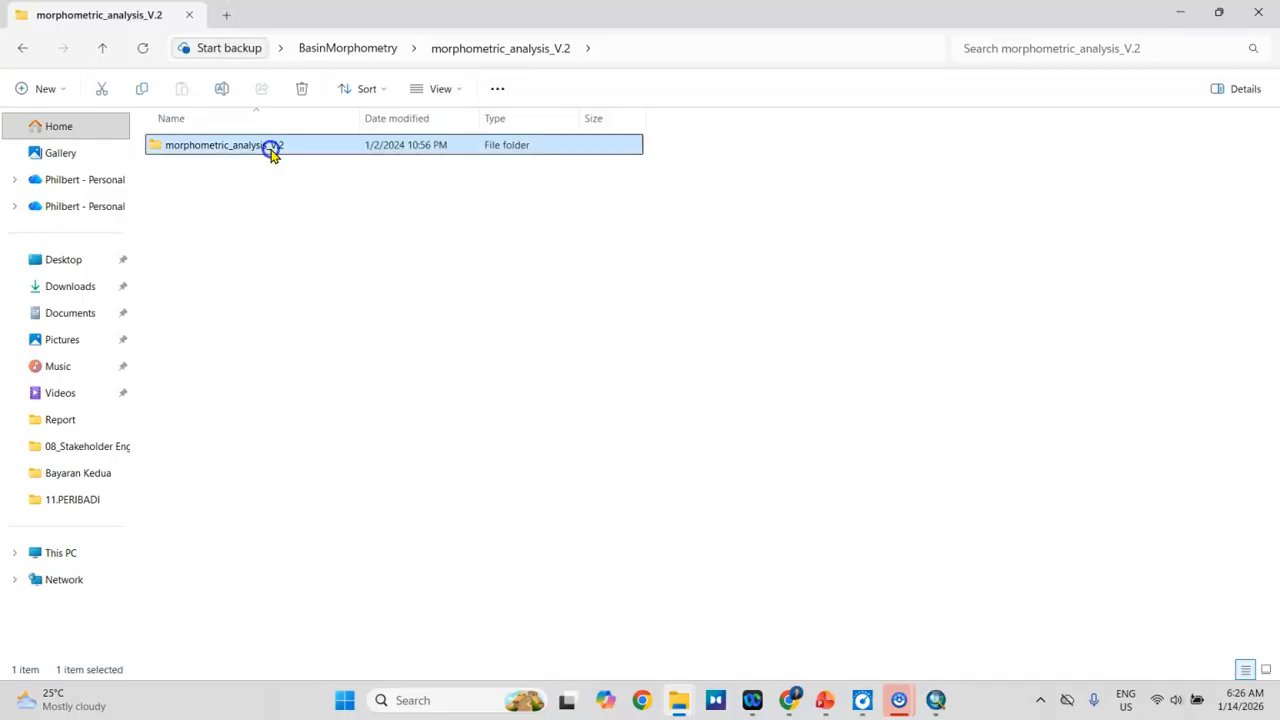
double_click(271, 149)
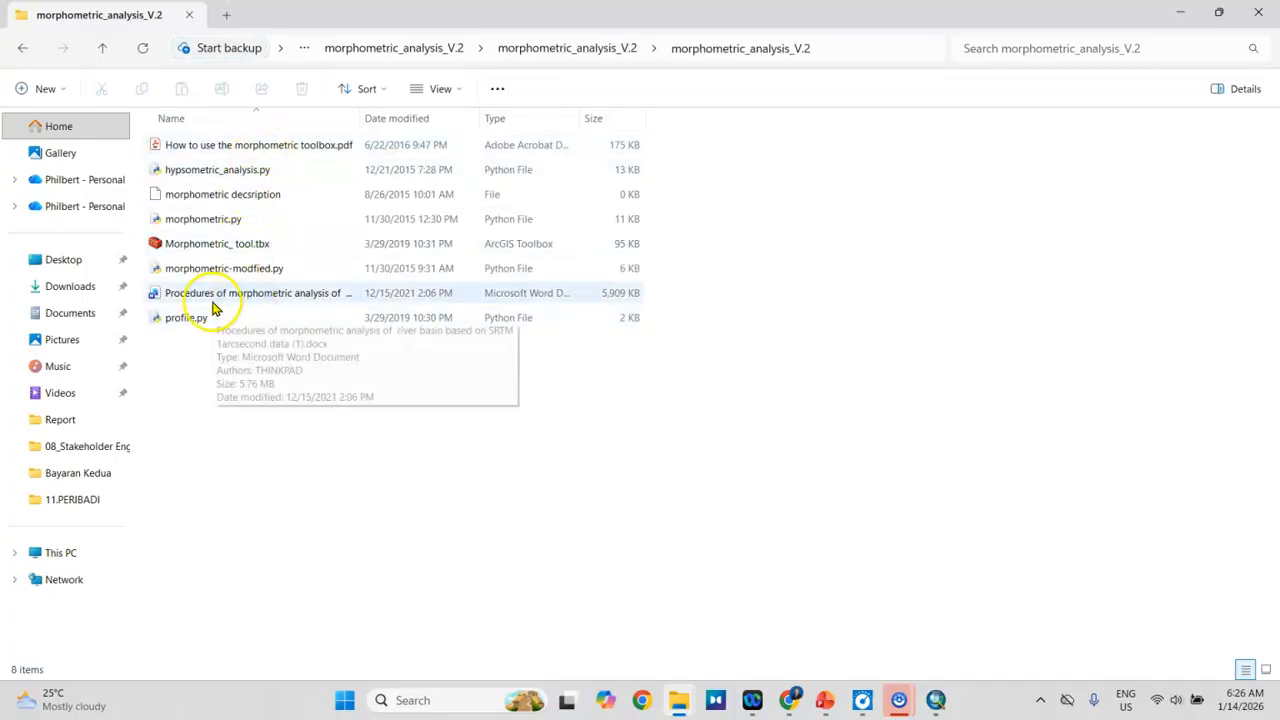
double_click(312, 302)
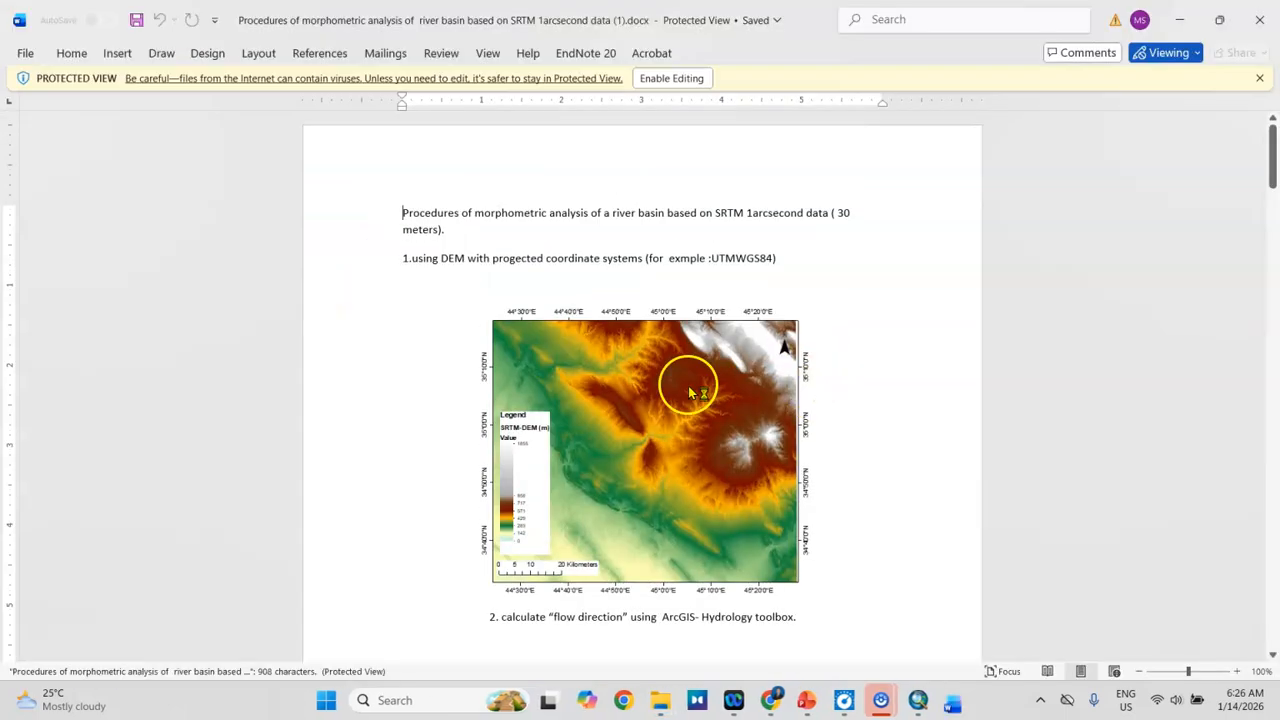
click(643, 79)
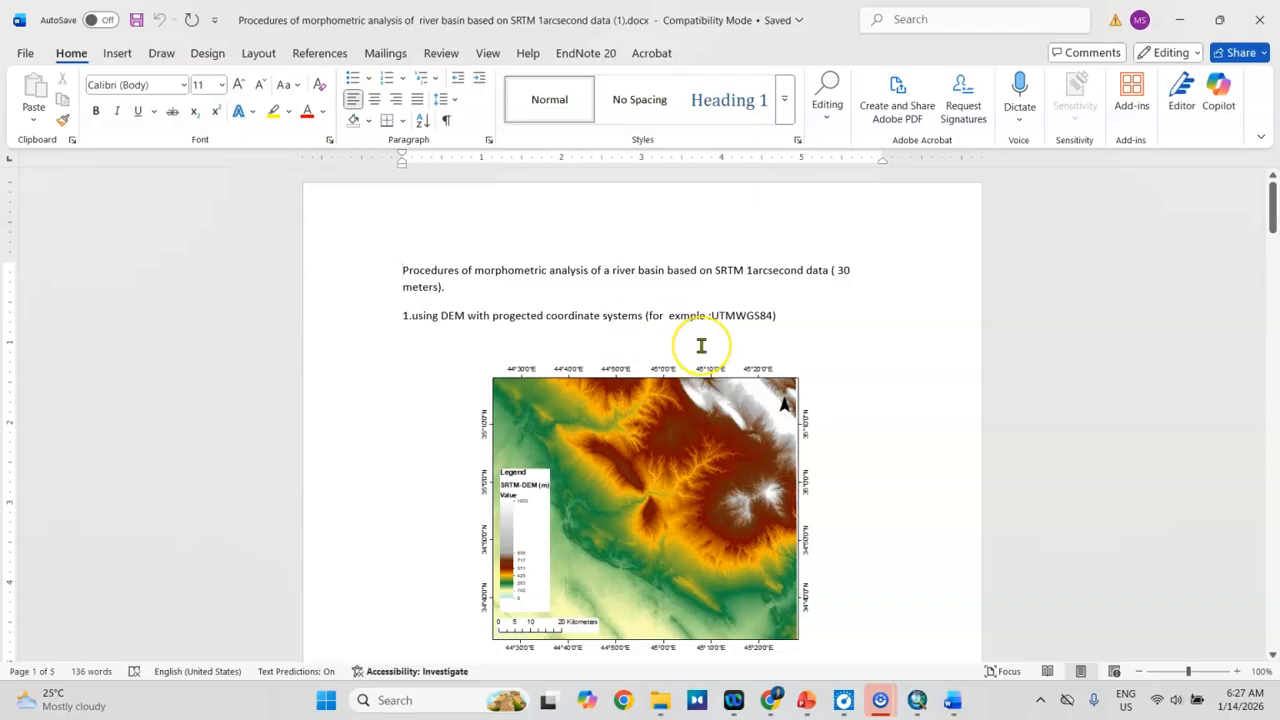
scroll(700, 345, down, 8)
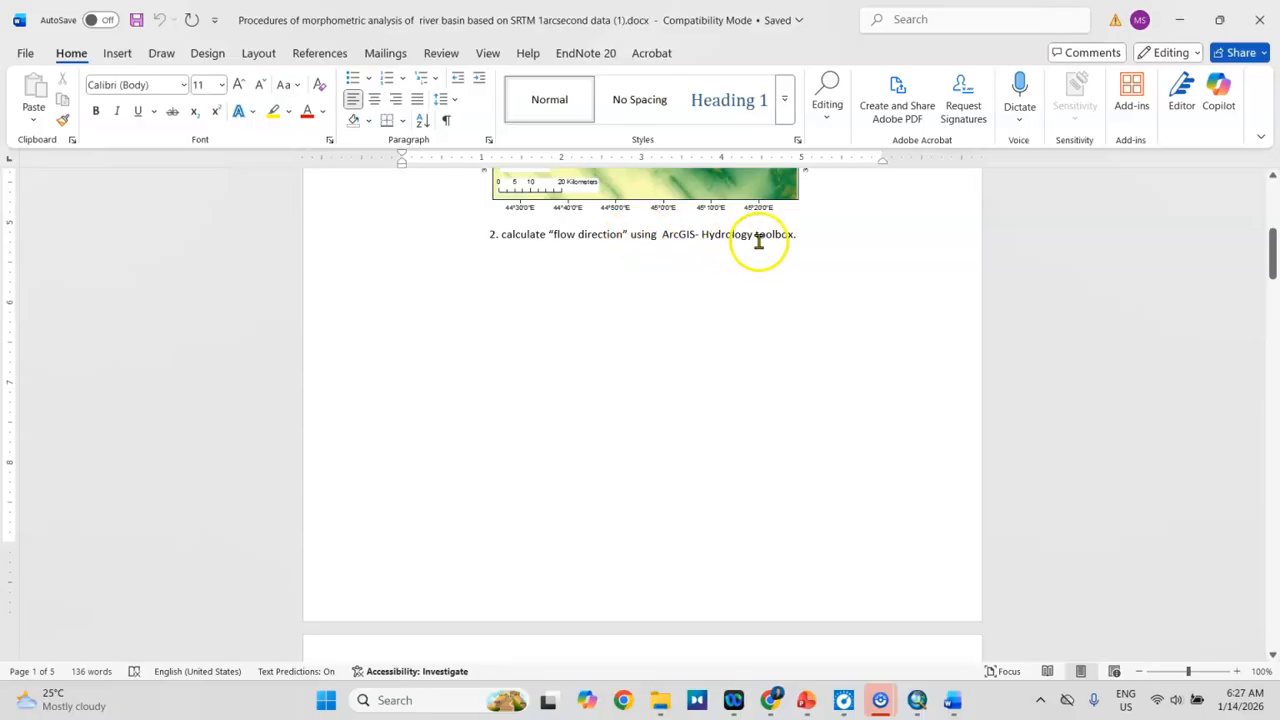
Step: Switch to ArcMap, collapse the Extraction toolset and expand the Hydrology toolset within Spatial Analyst Tools
click(925, 706)
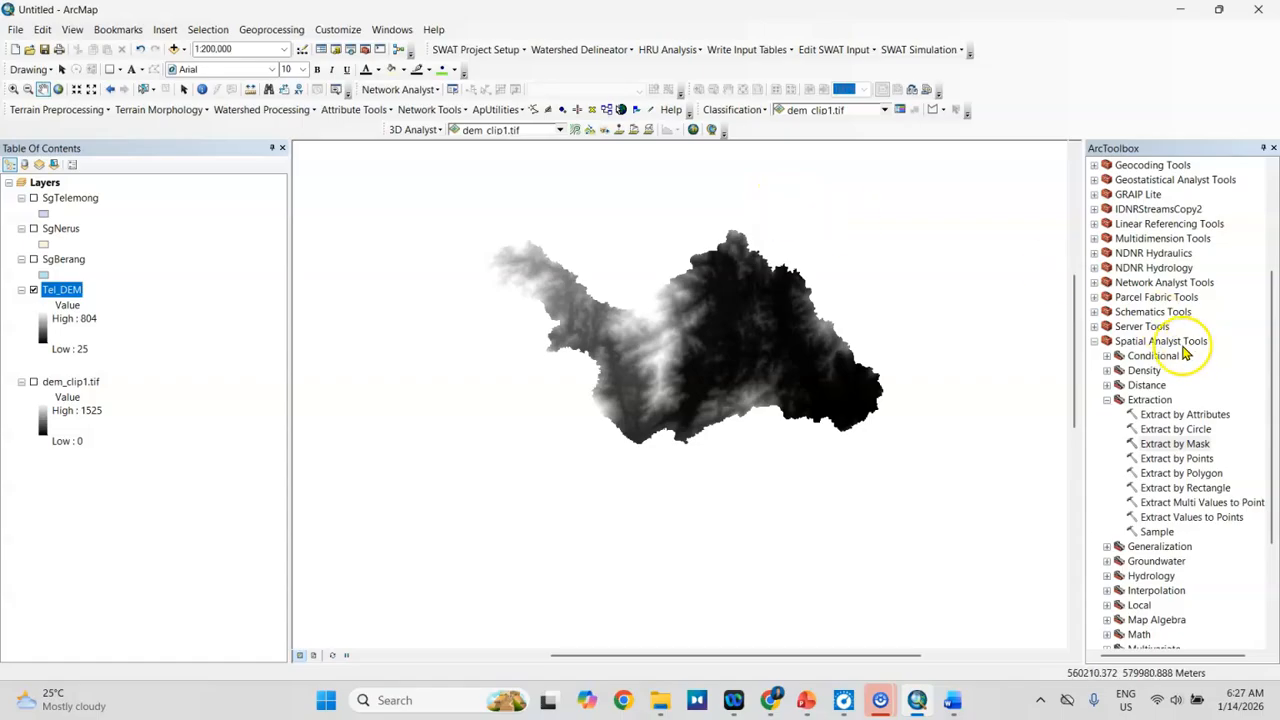
click(1094, 341)
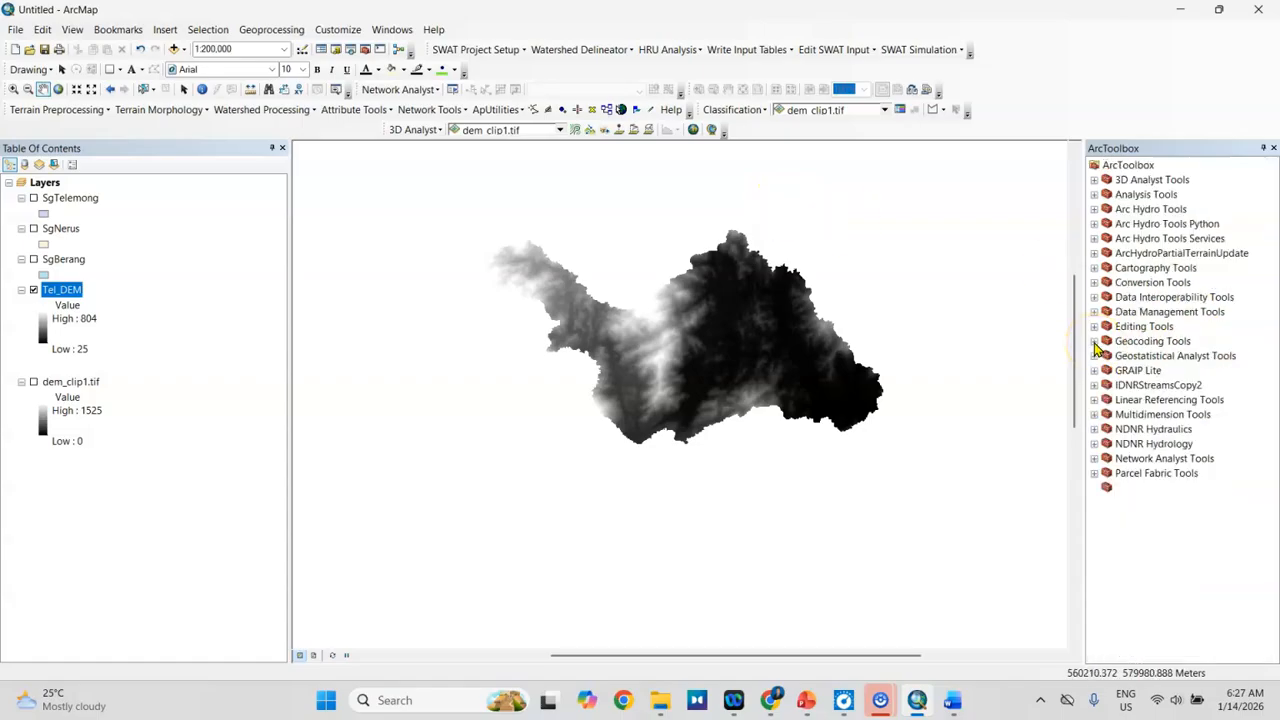
click(1125, 517)
click(1095, 518)
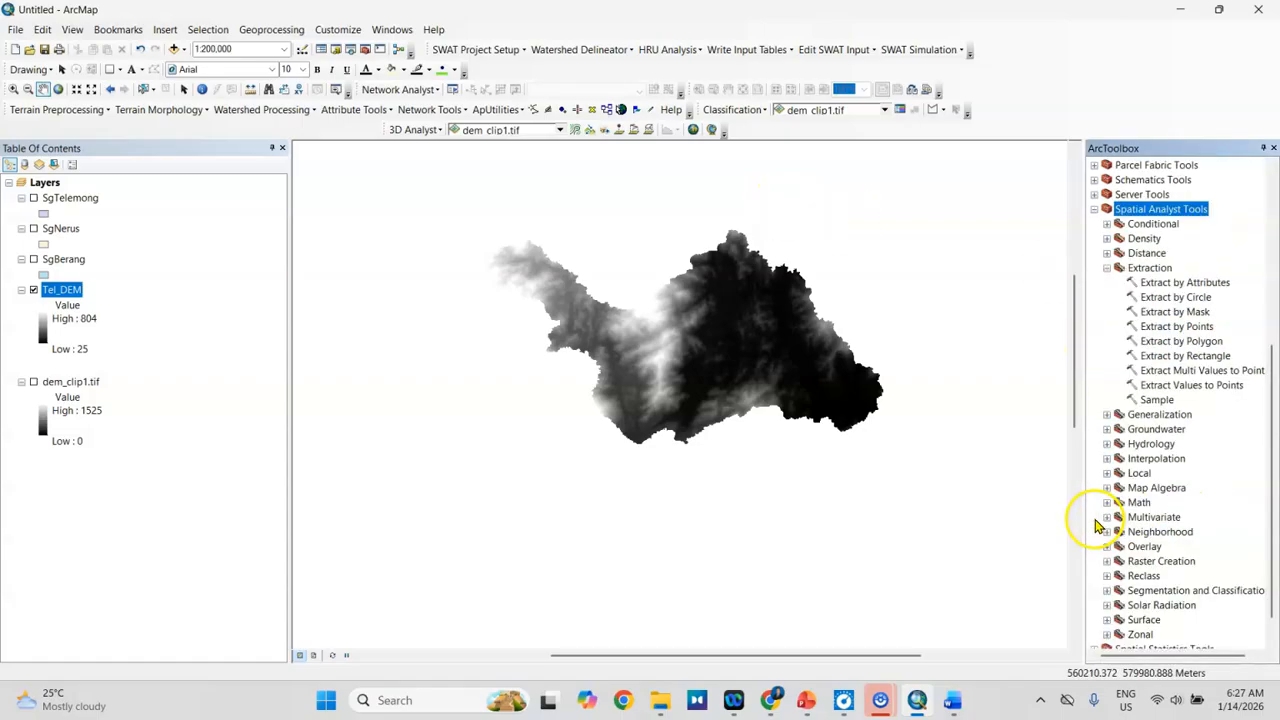
scroll(1175, 420, down, 1)
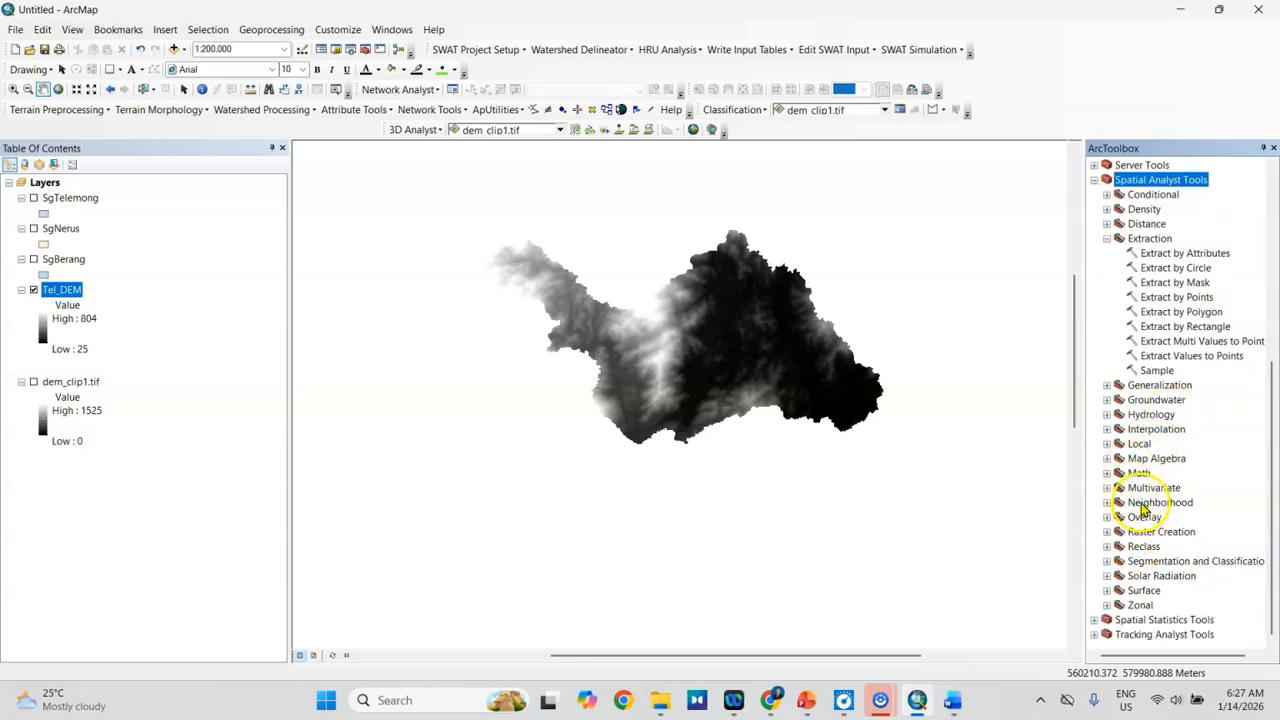
click(1107, 239)
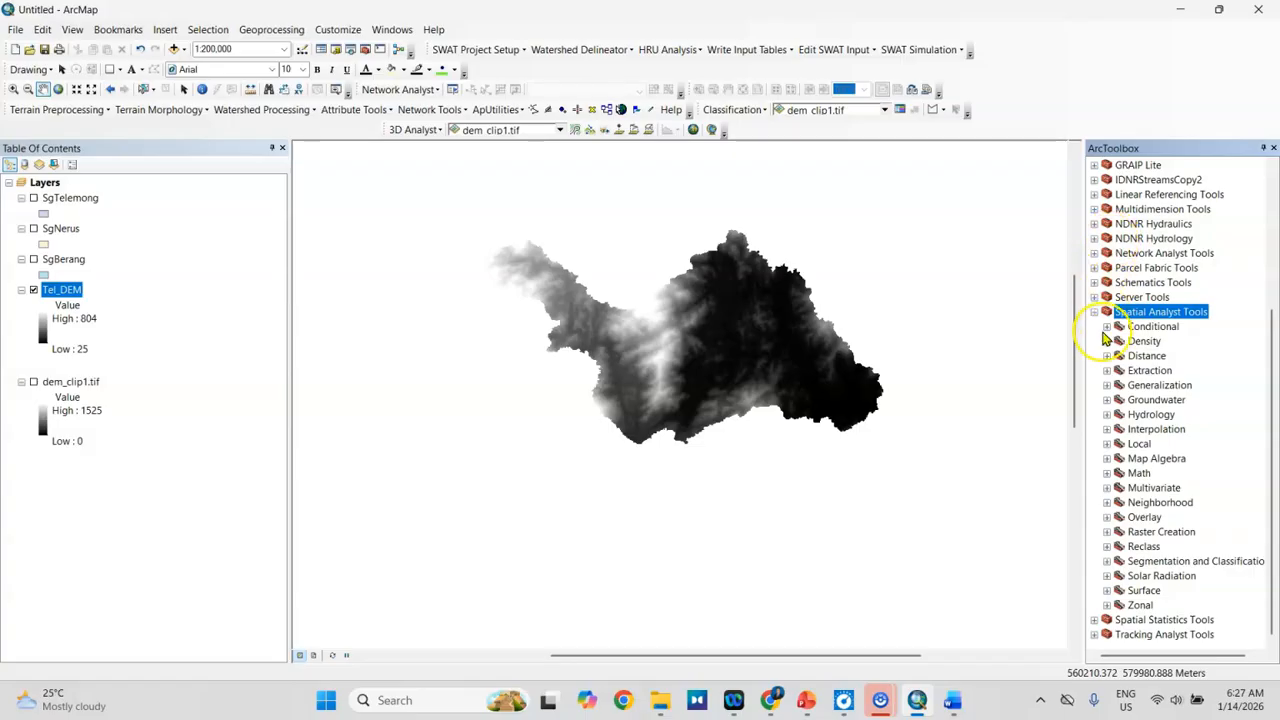
click(1148, 414)
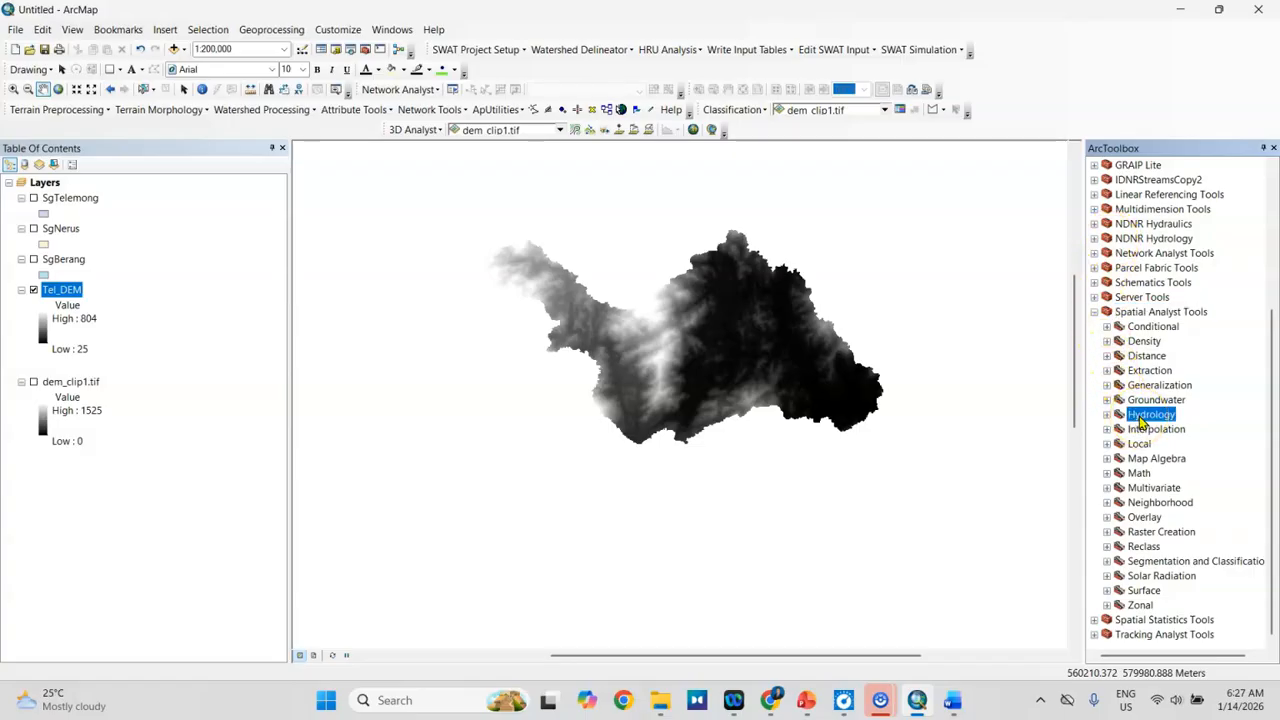
click(1107, 414)
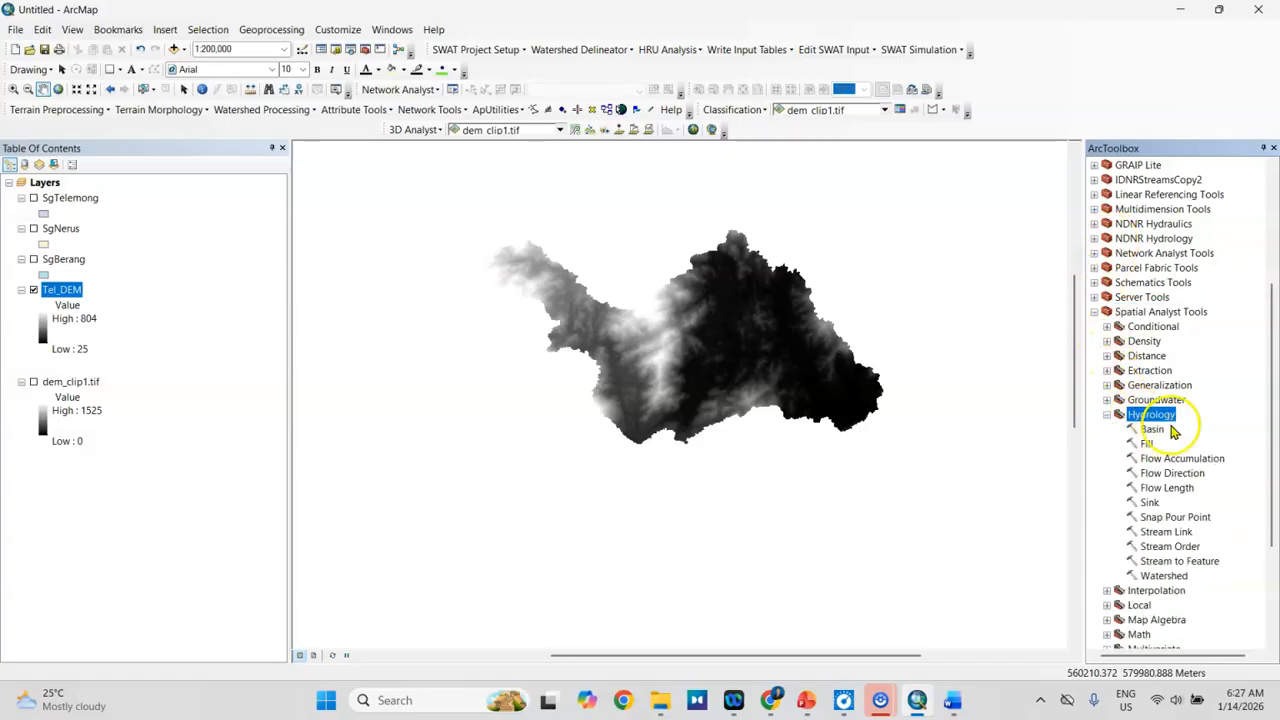
scroll(1150, 420, down, 2)
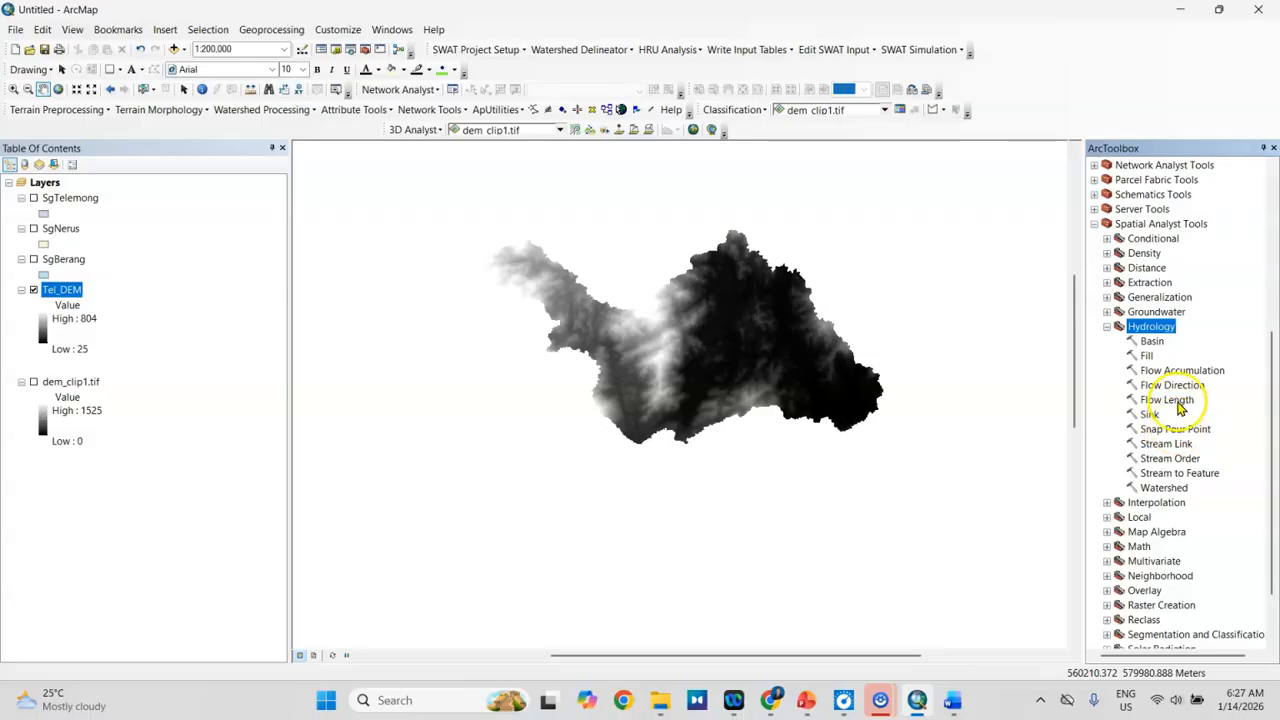
Step: Run Flow Direction on the Tel_DEM raster, saving the output as Tel_flowdir in the SgTelemong folder
click(955, 702)
click(958, 704)
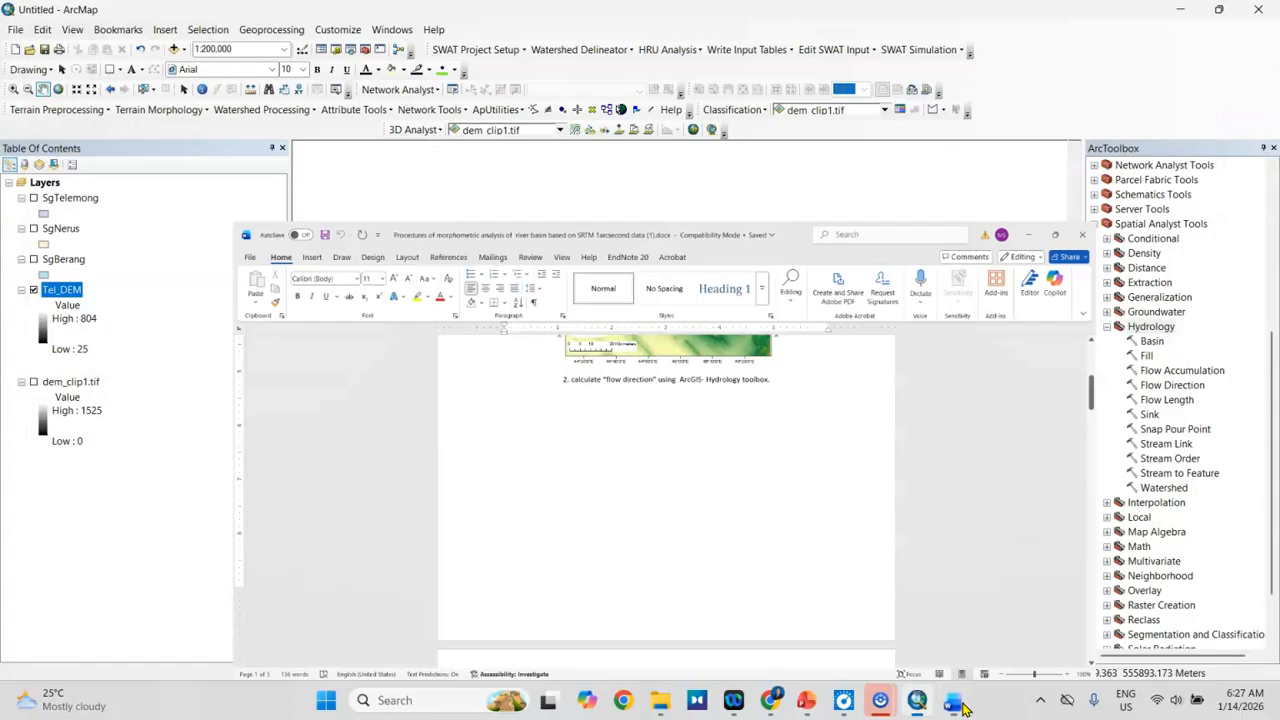
click(1174, 388)
double_click(1174, 386)
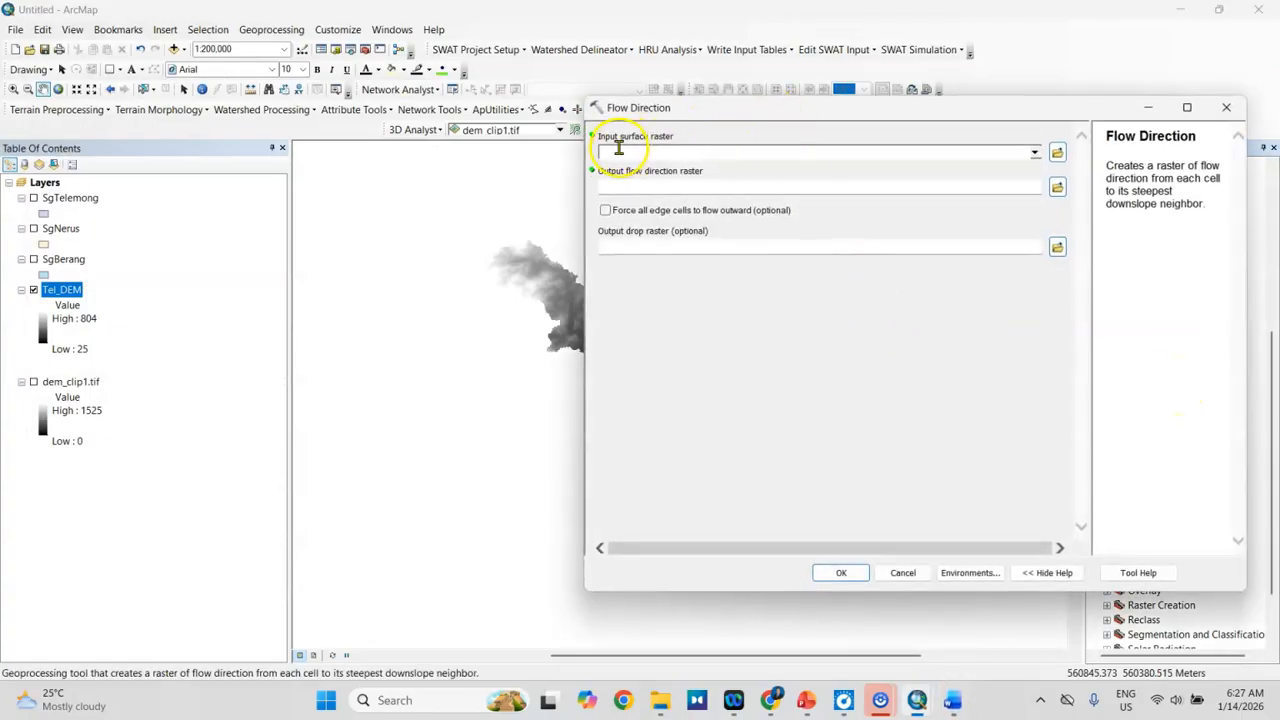
click(1034, 153)
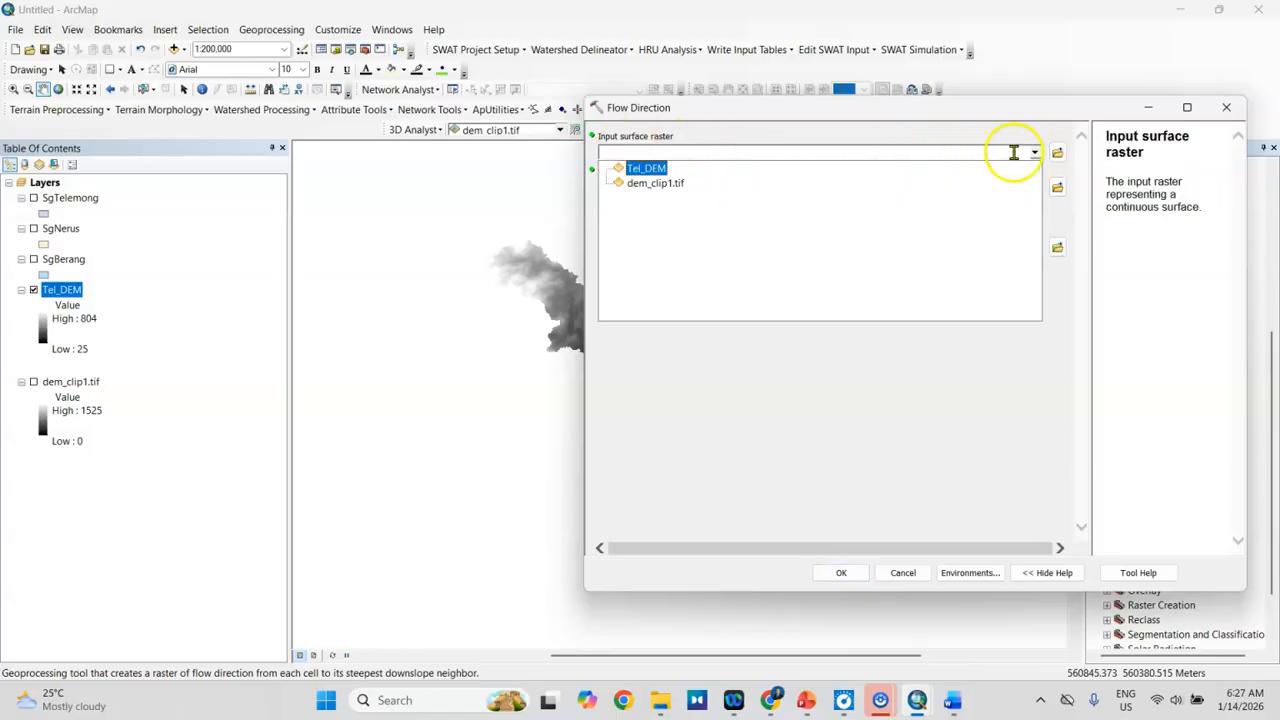
click(655, 168)
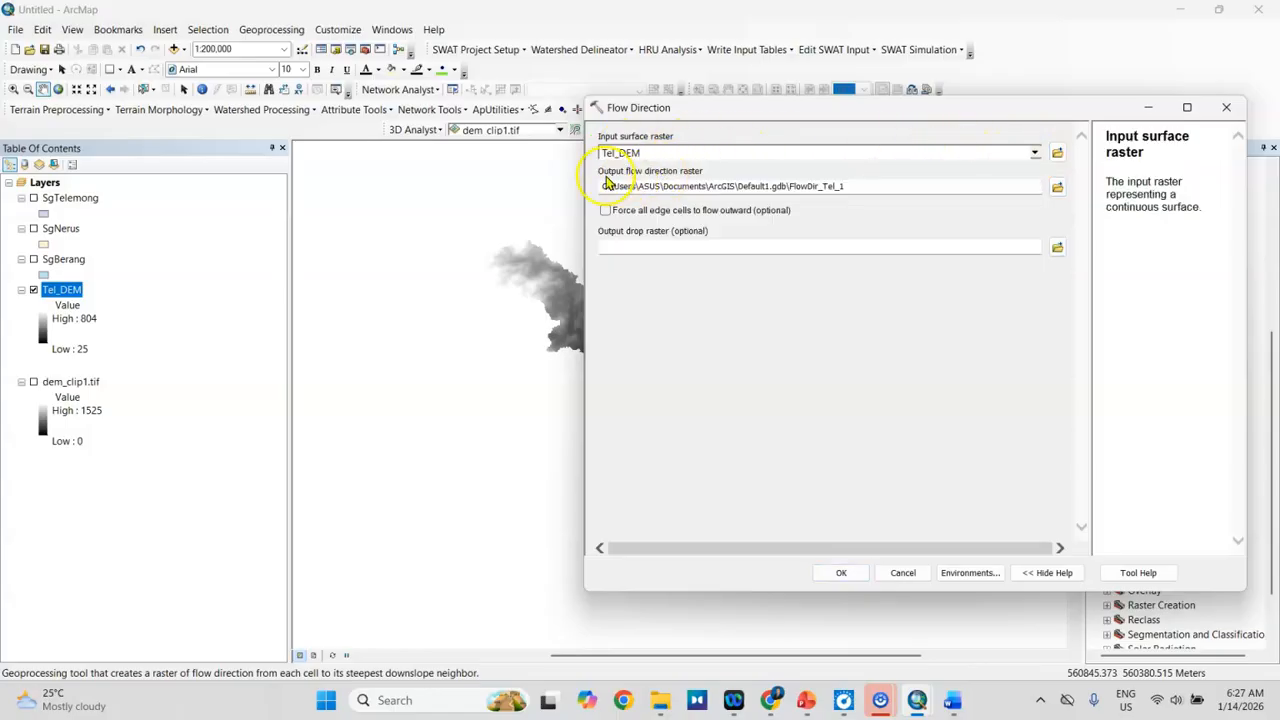
click(1057, 187)
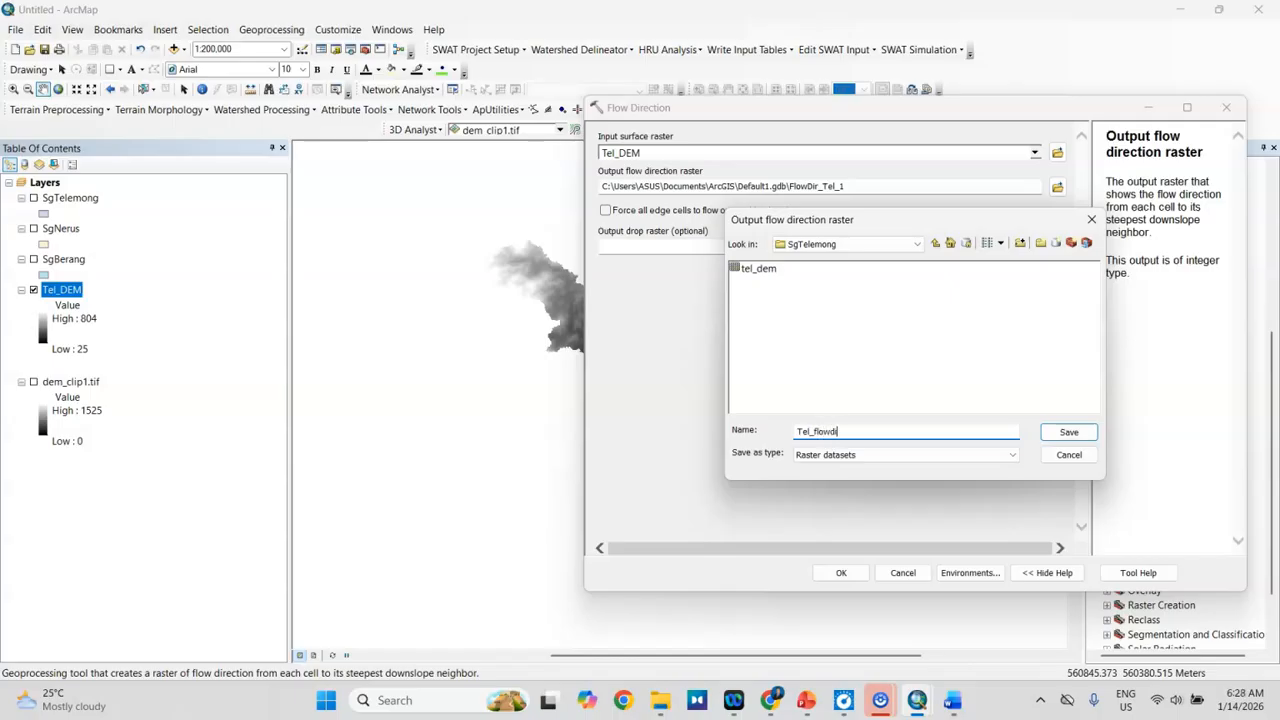
click(1062, 432)
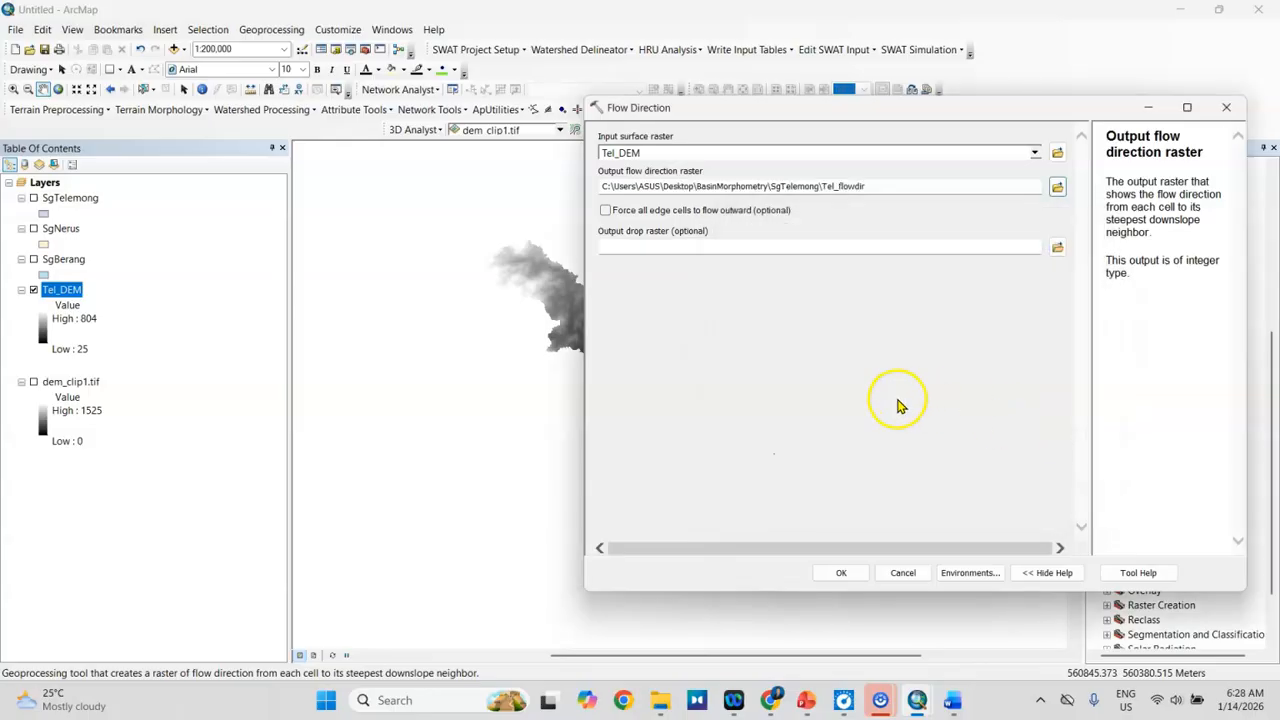
click(841, 574)
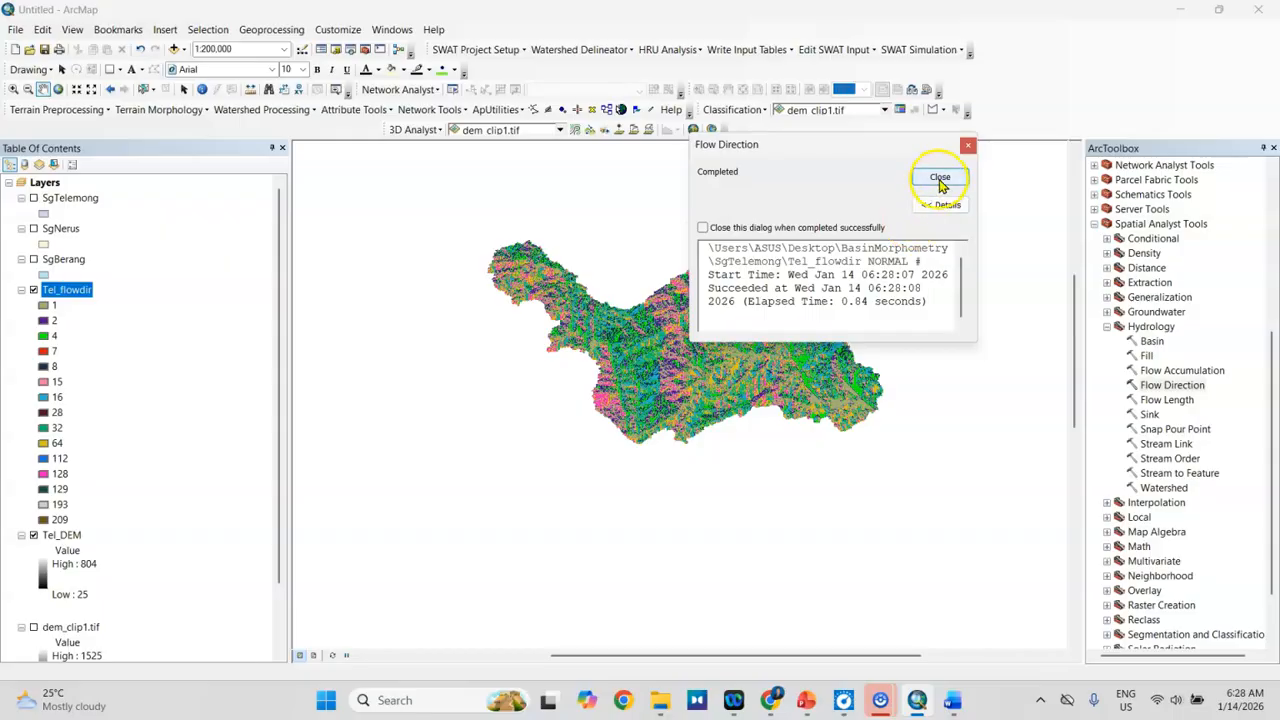
click(941, 180)
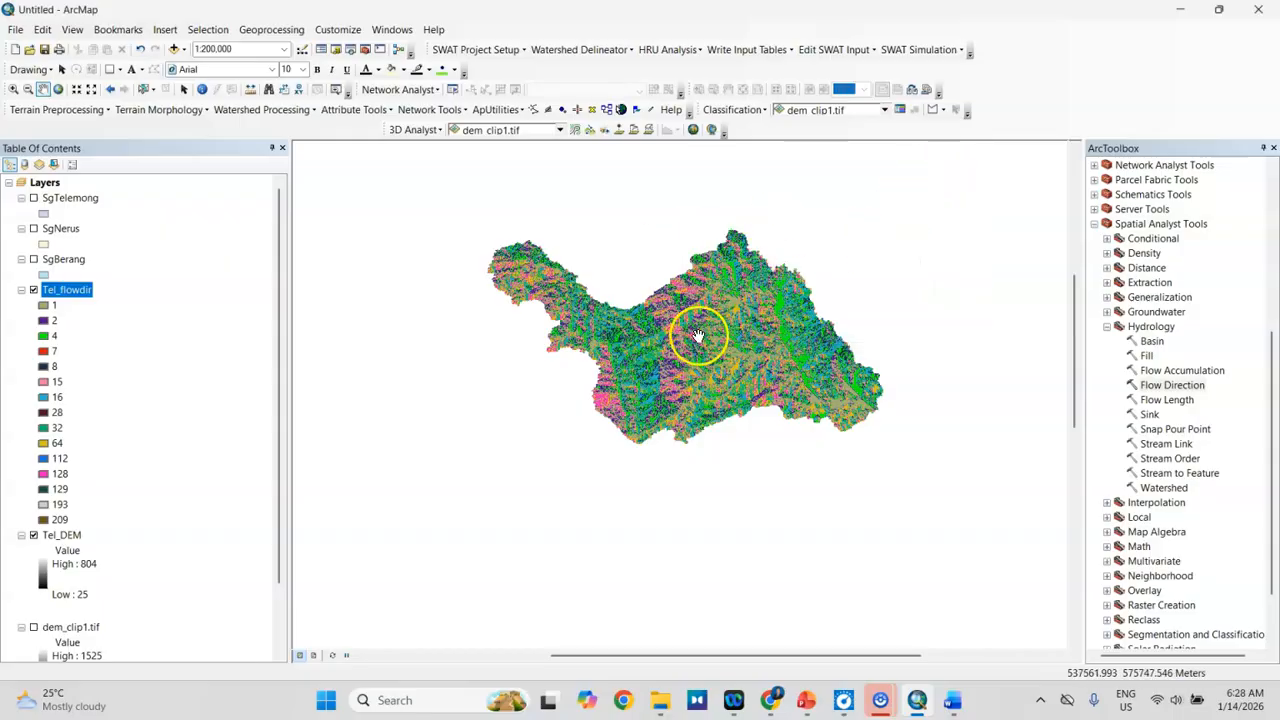
scroll(697, 335, up, 2)
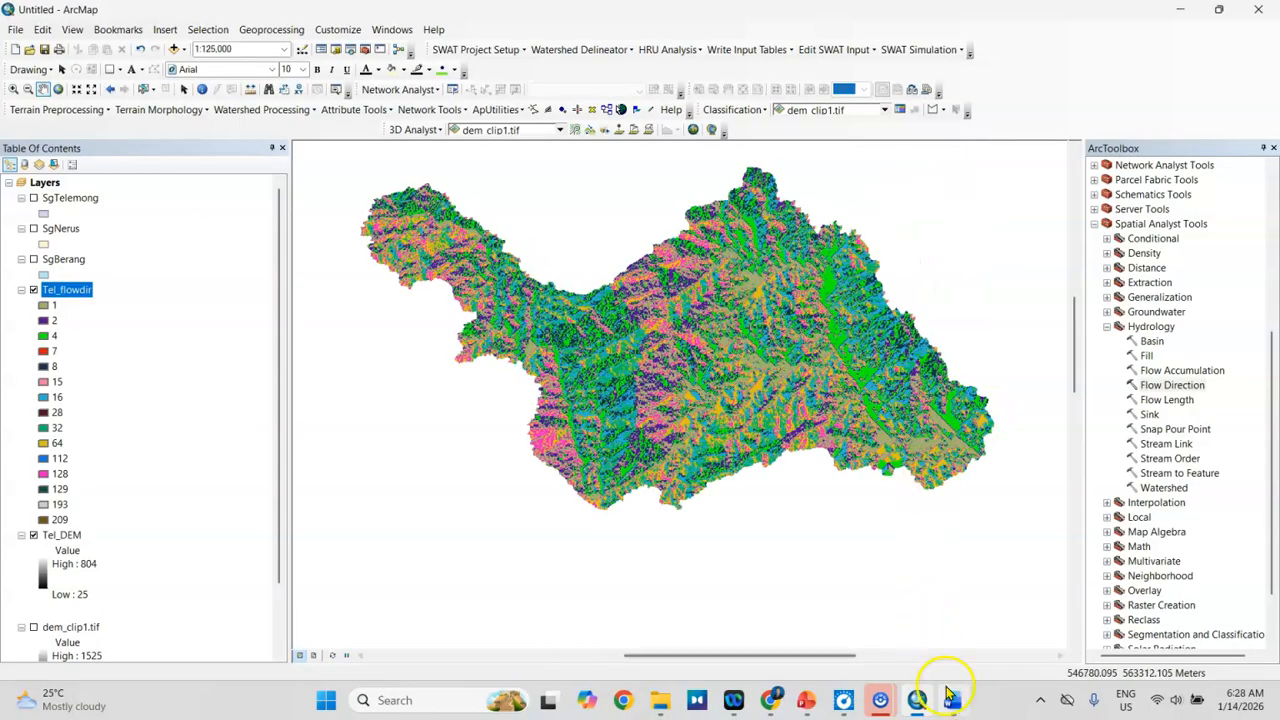
Step: Following the Word procedure, run Flow Accumulation on Tel_flowdir with FLOAT output, saving it as Tel_flowacc in the SgTelemong folder
click(952, 700)
scroll(763, 589, down, 10)
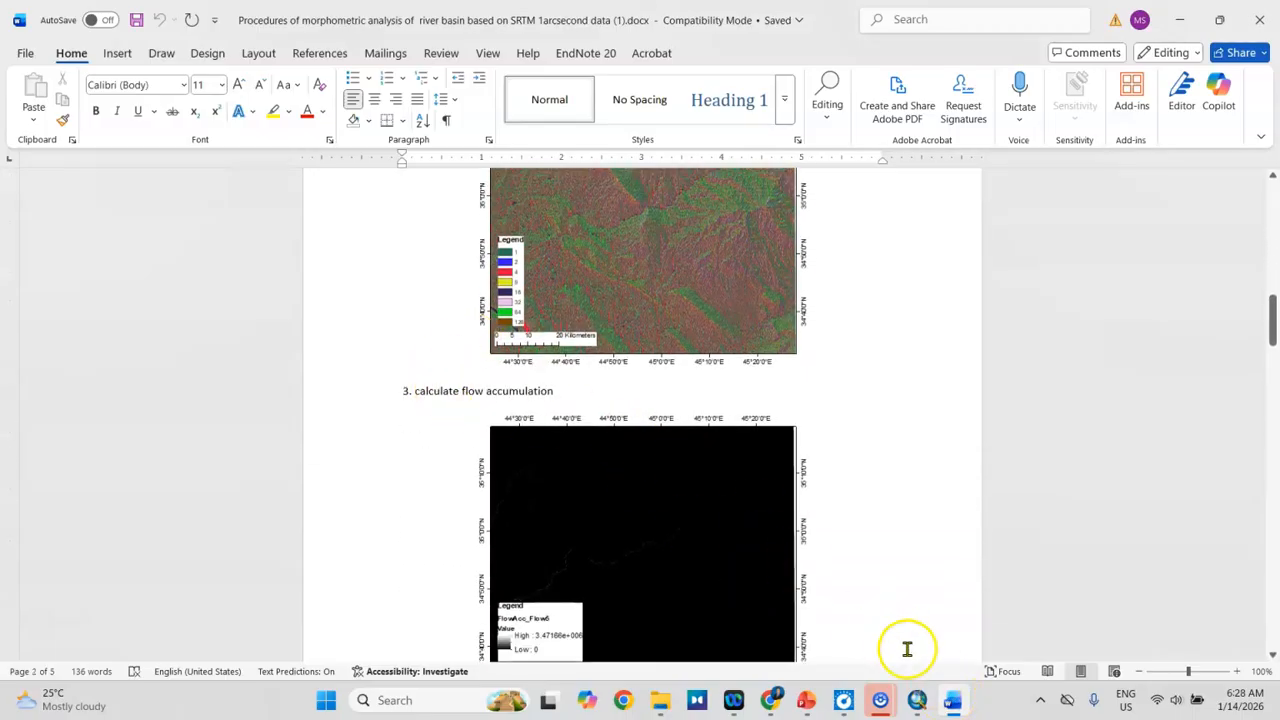
click(952, 699)
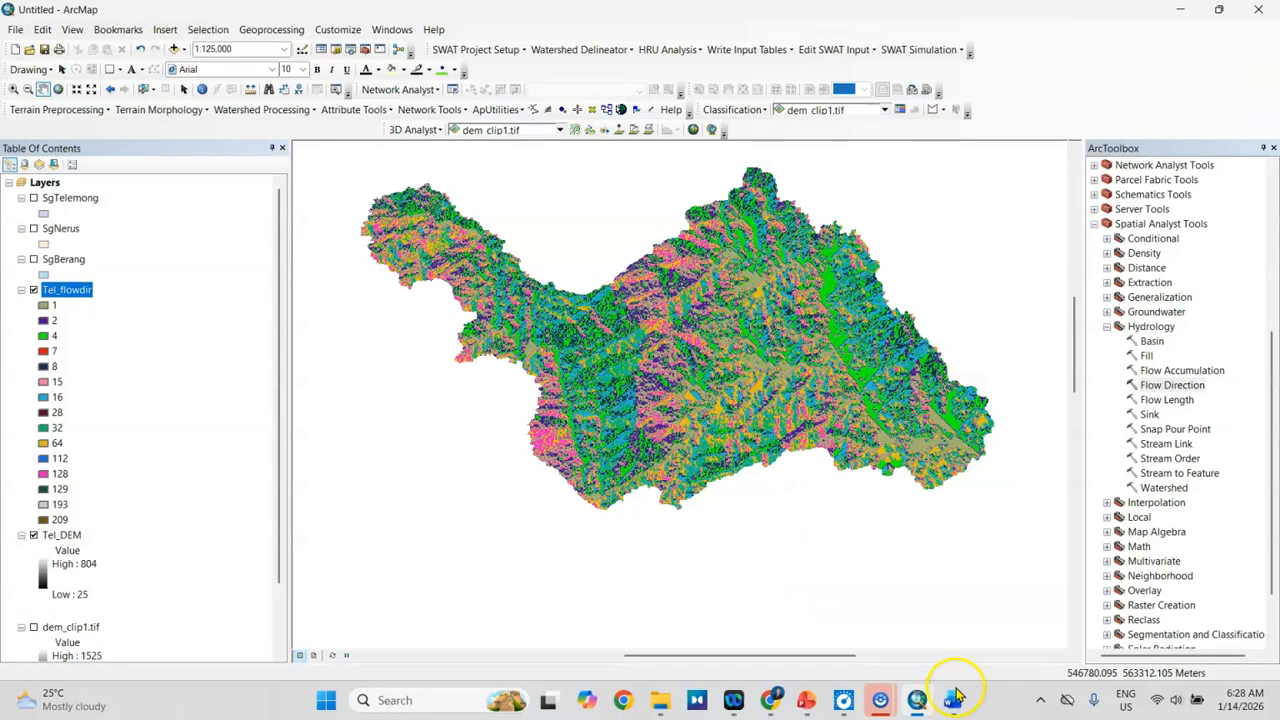
double_click(1165, 371)
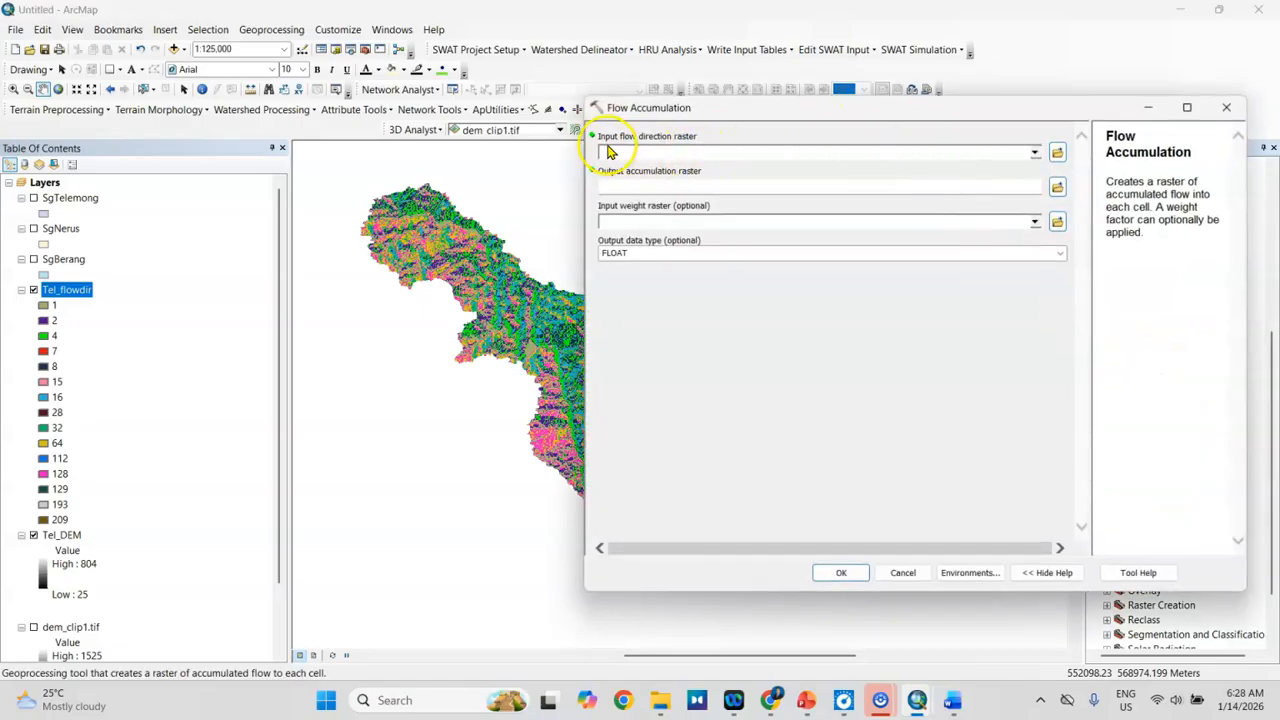
click(1035, 152)
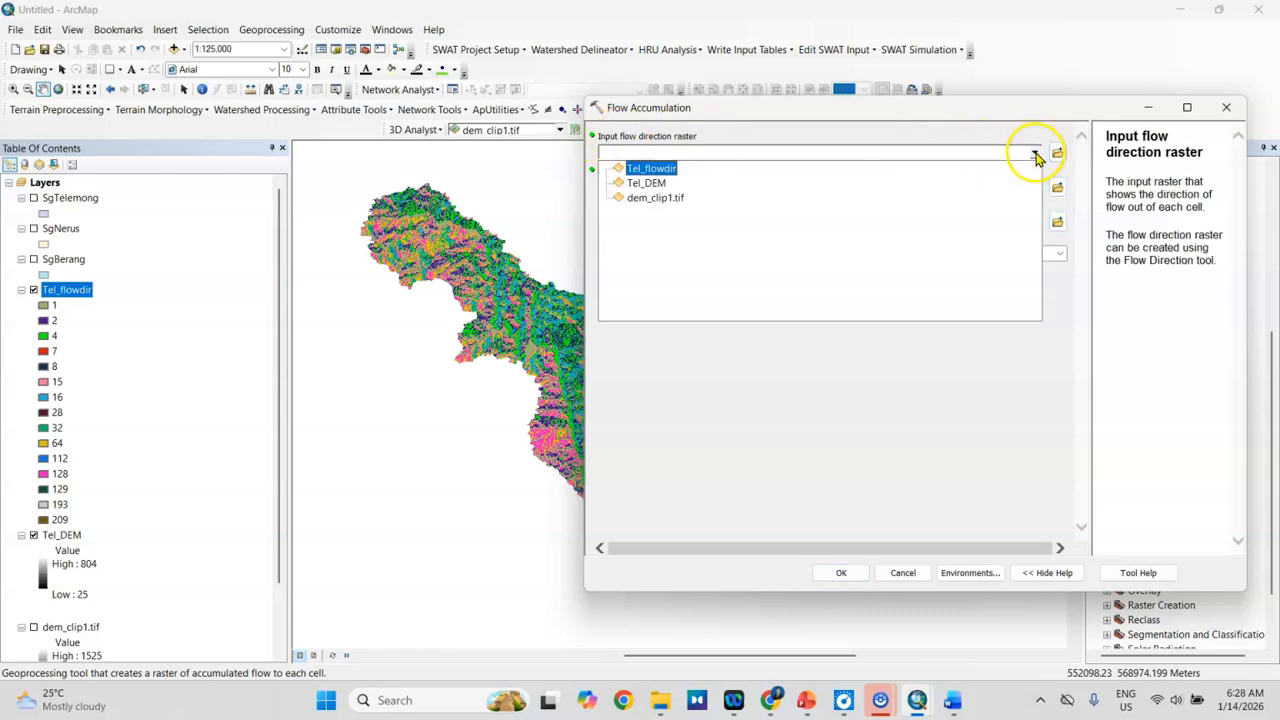
click(663, 172)
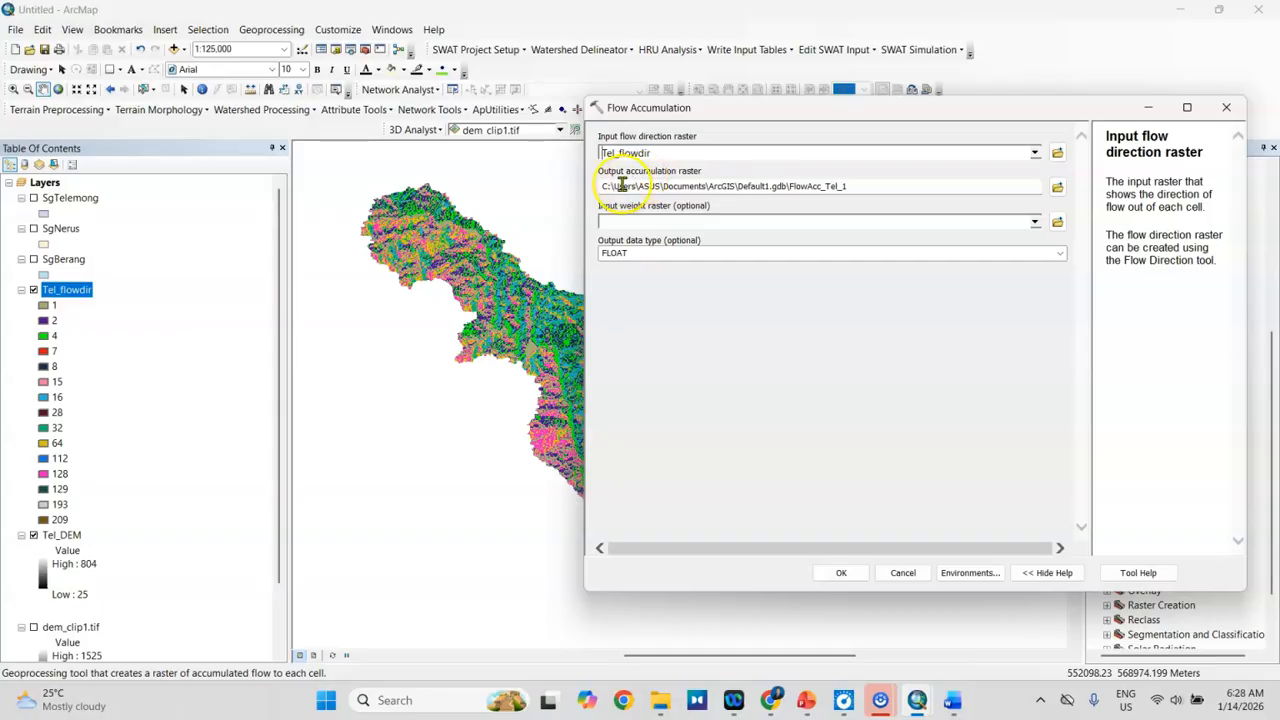
click(1057, 186)
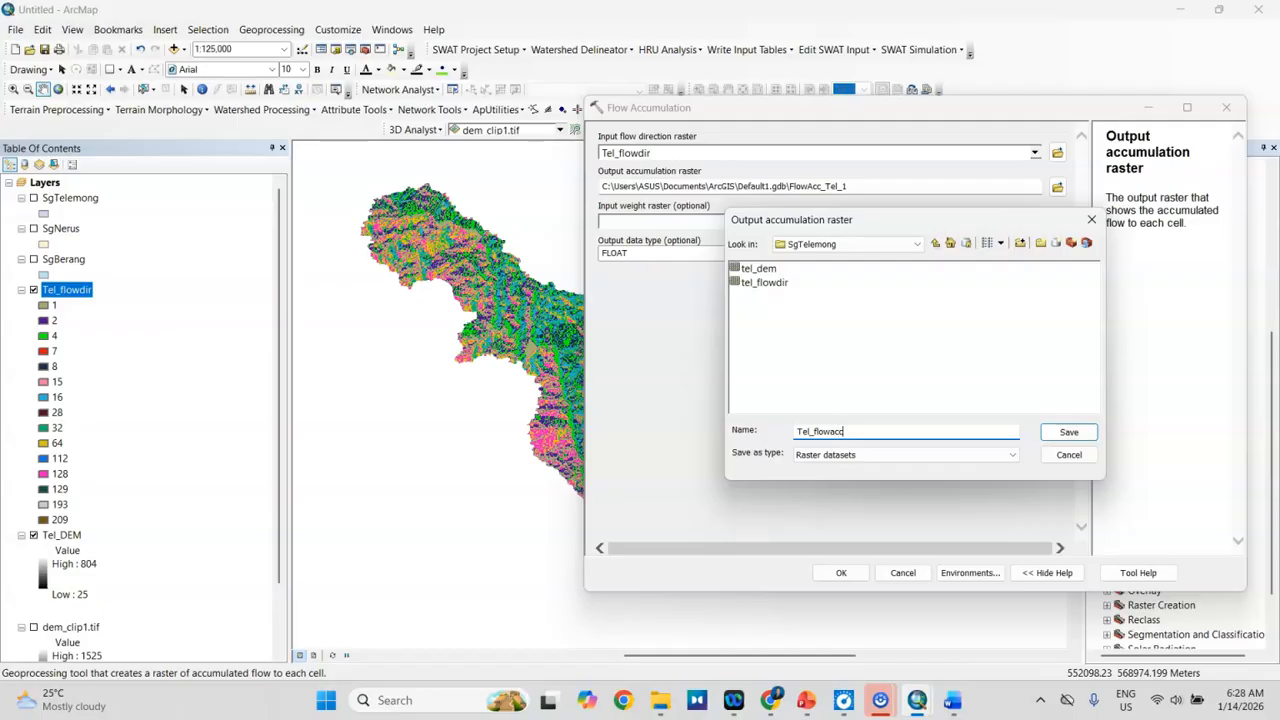
click(1072, 432)
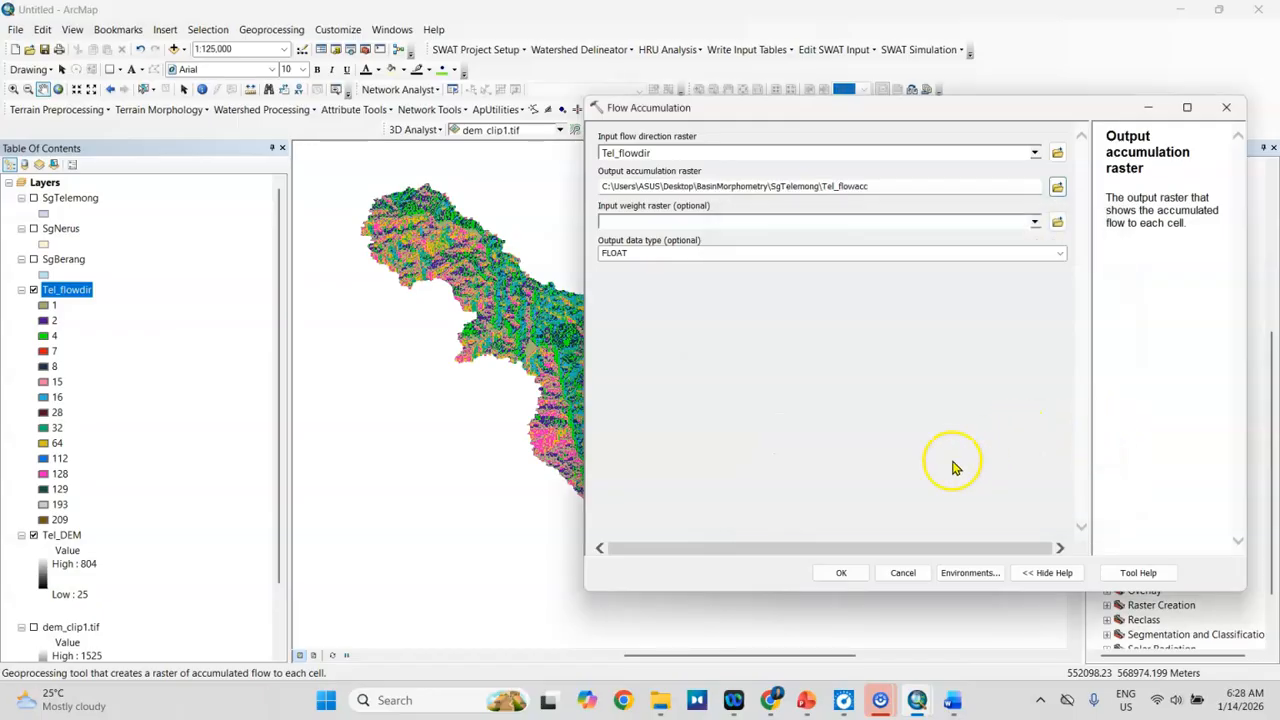
click(840, 573)
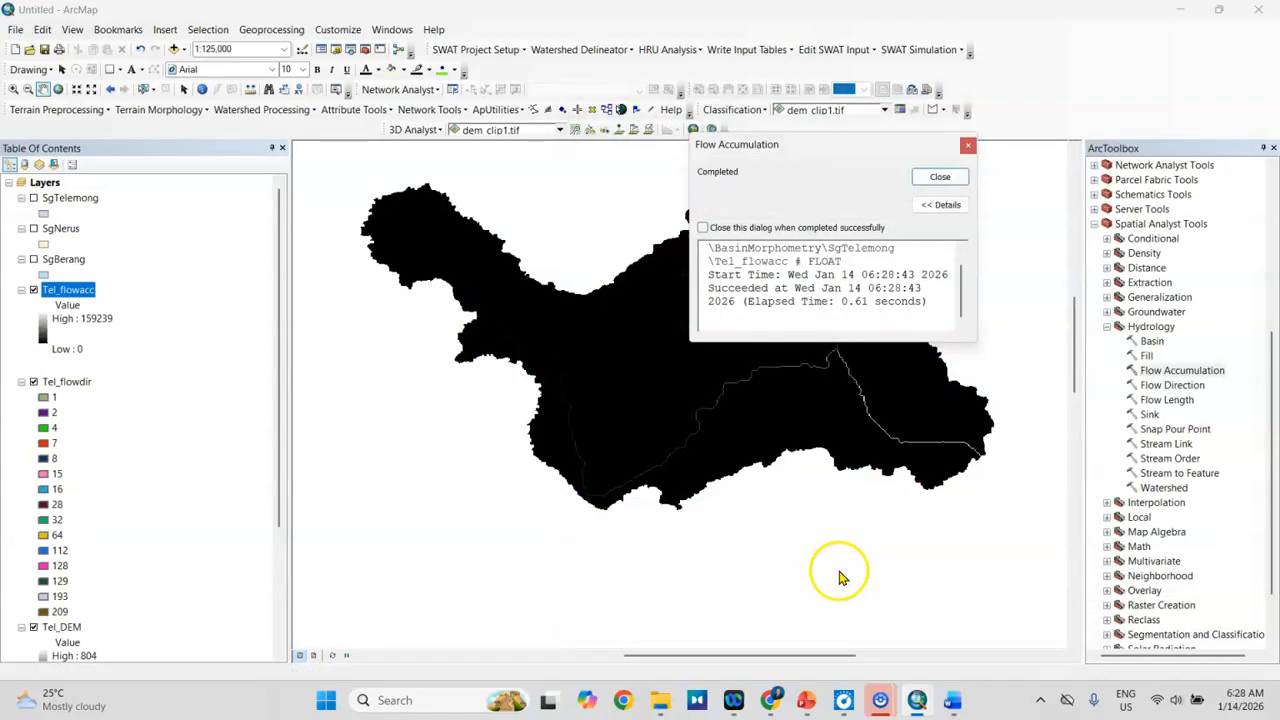
click(940, 178)
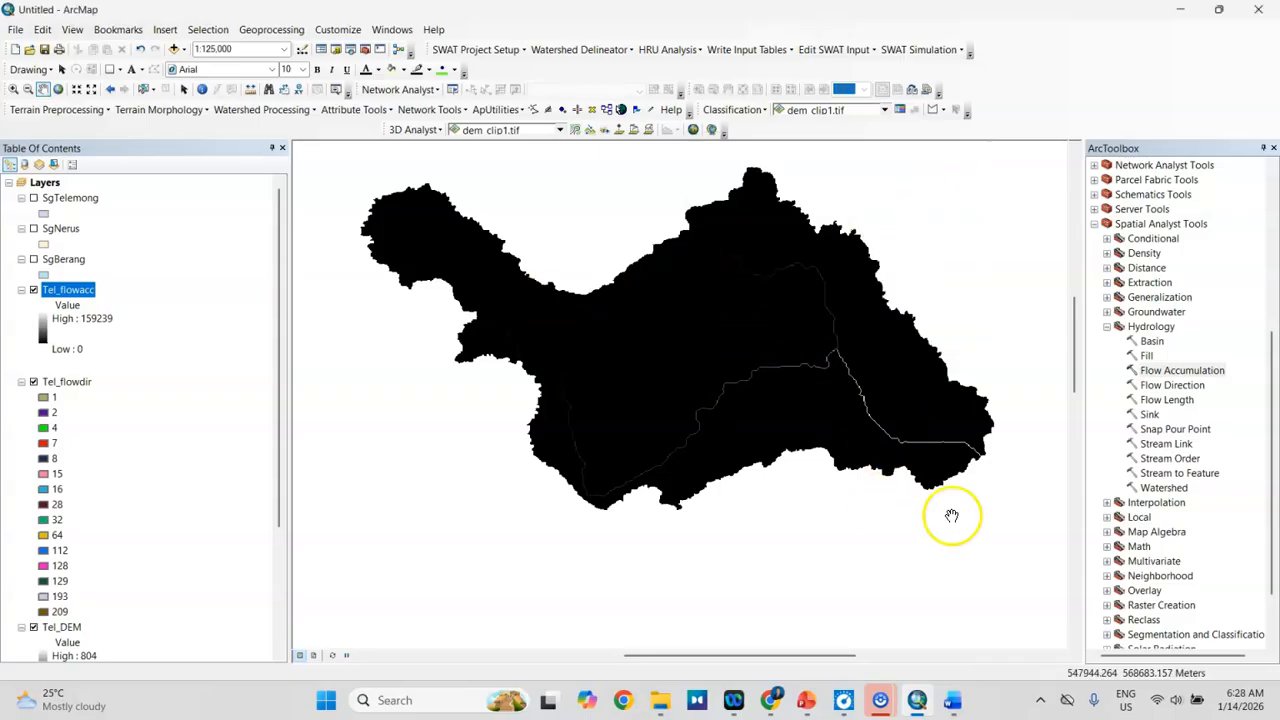
scroll(1001, 372, up, 1)
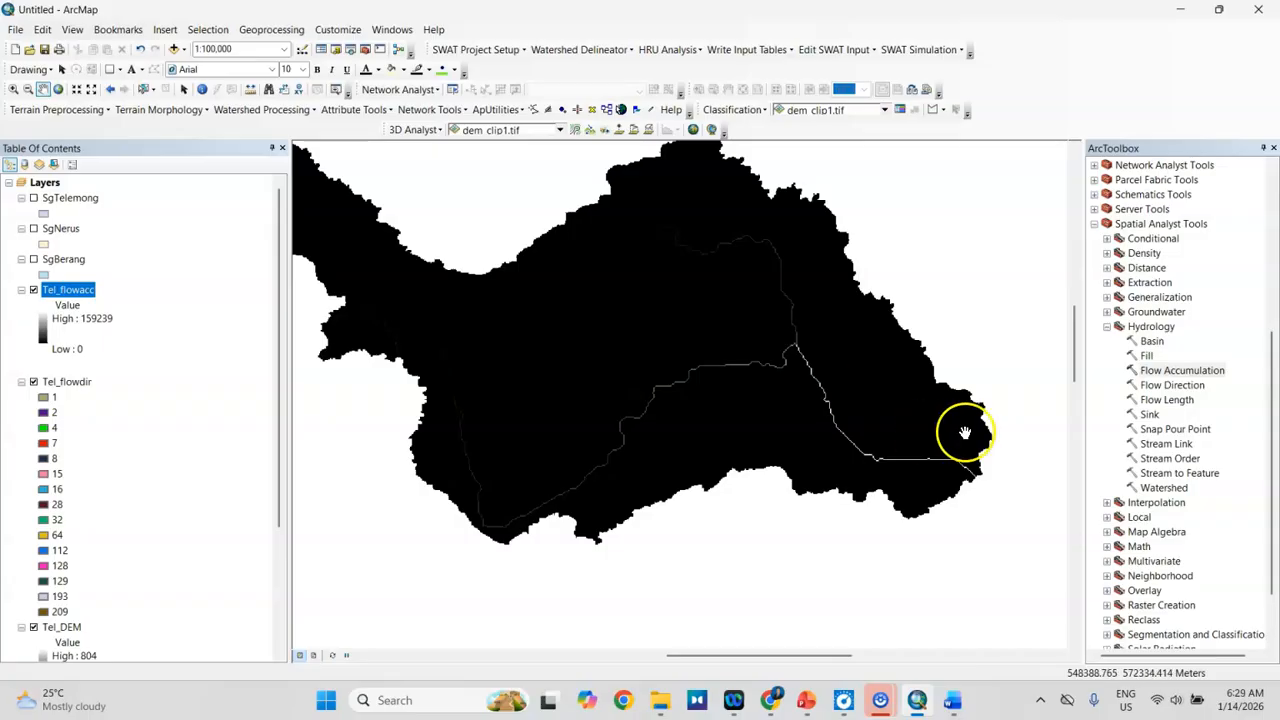
Step: Check step 4 of the Word procedure, return to ArcMap and open Raster Calculator from the Map Algebra toolset
click(952, 700)
scroll(640, 400, down, 4)
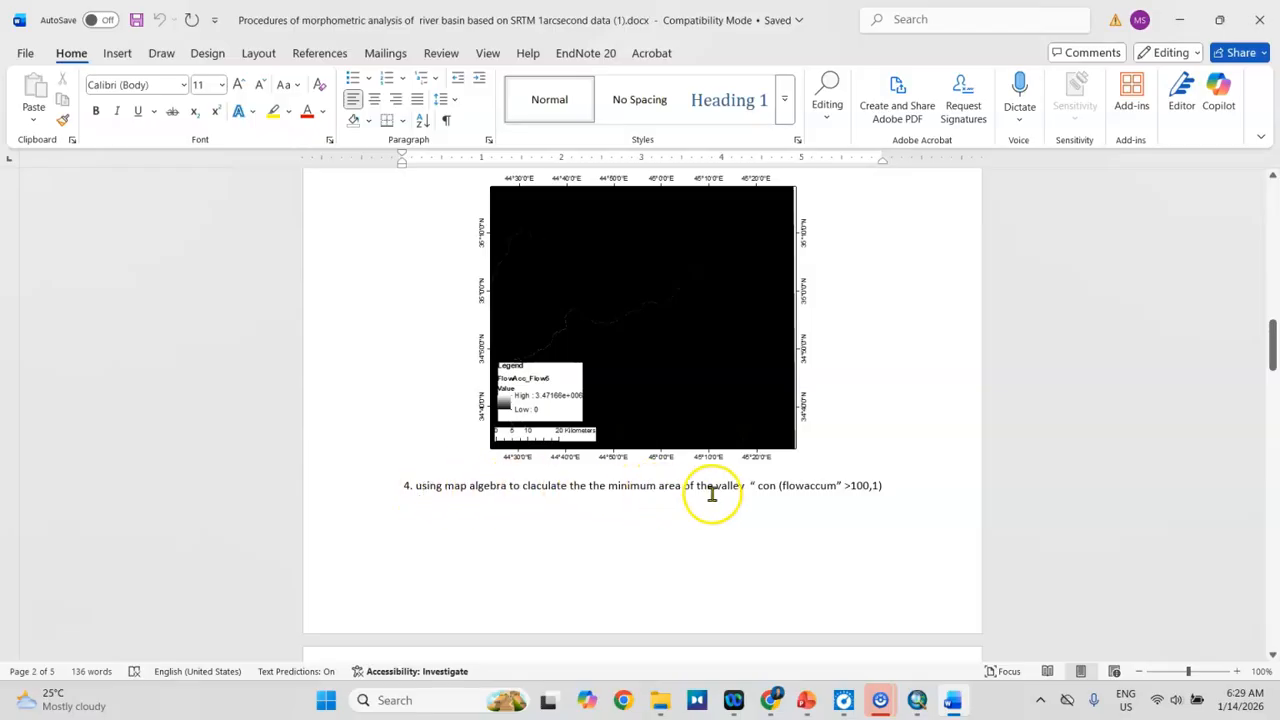
click(917, 700)
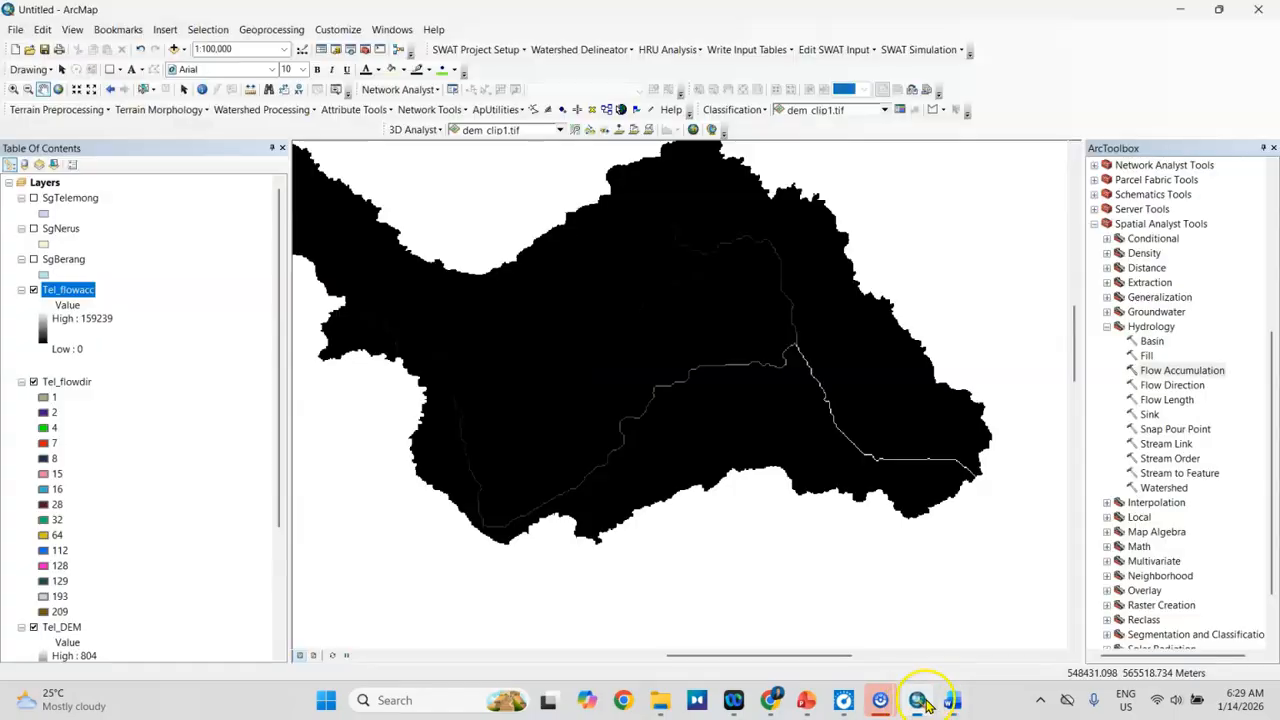
click(1108, 326)
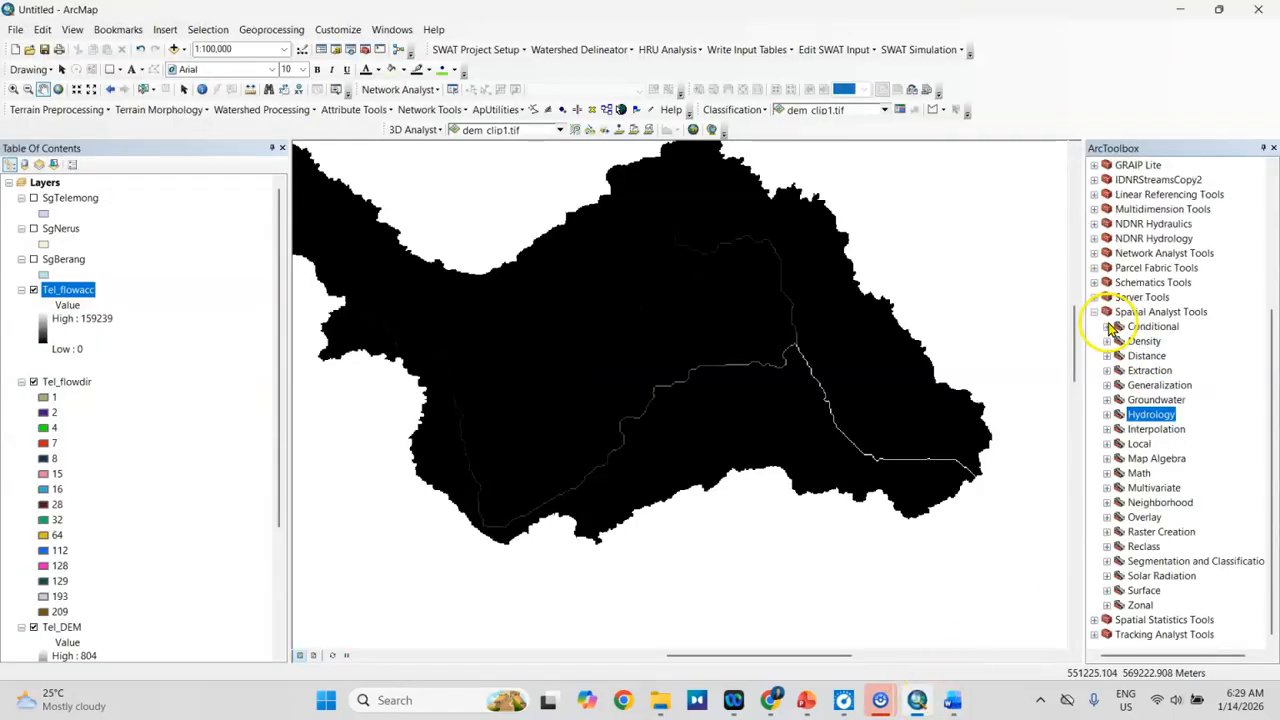
click(1107, 459)
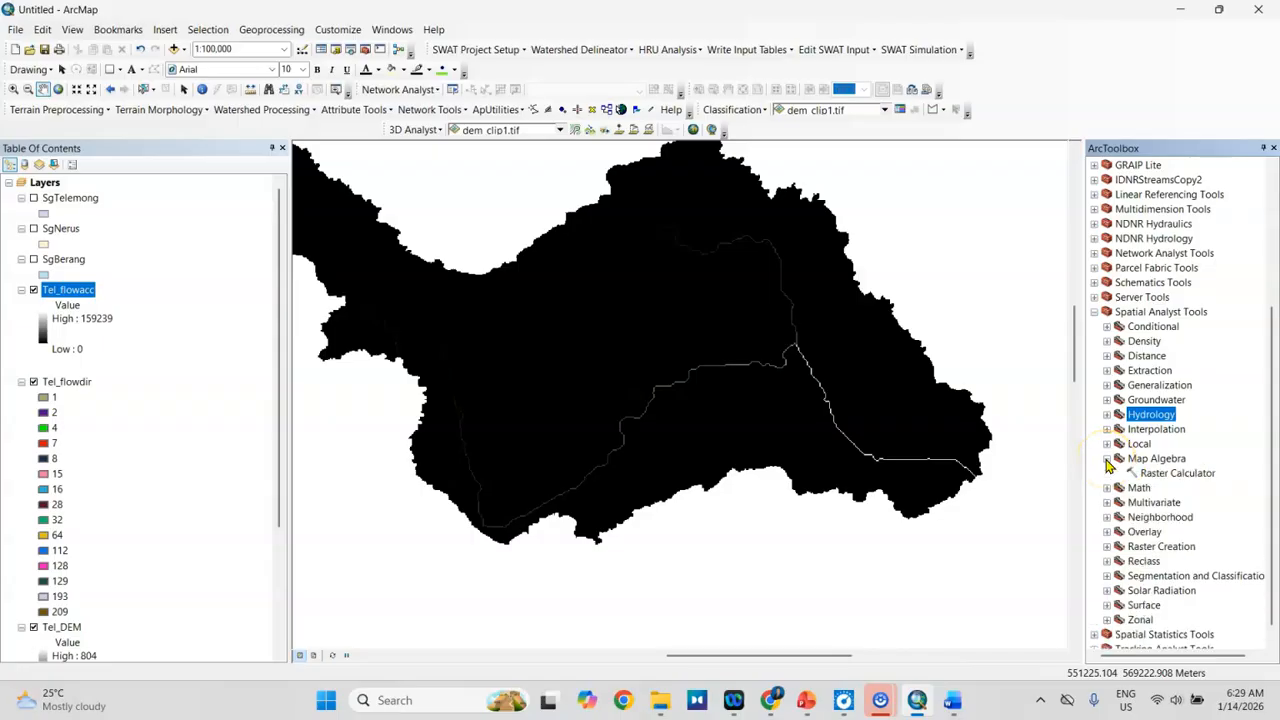
double_click(1190, 474)
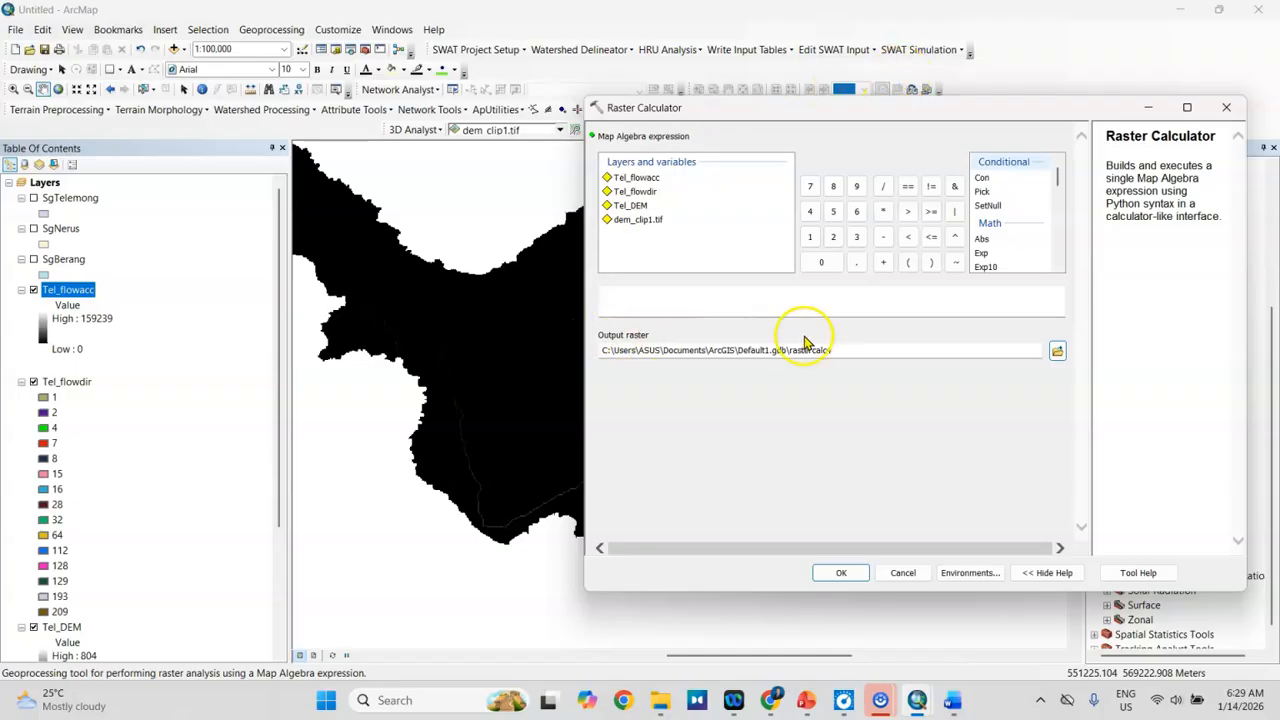
Step: Following the Word procedure, run Raster Calculator with "Tel_flowacc" > 1000, saving the output as Tel_rastcalc in the SgTelemong folder
click(1057, 352)
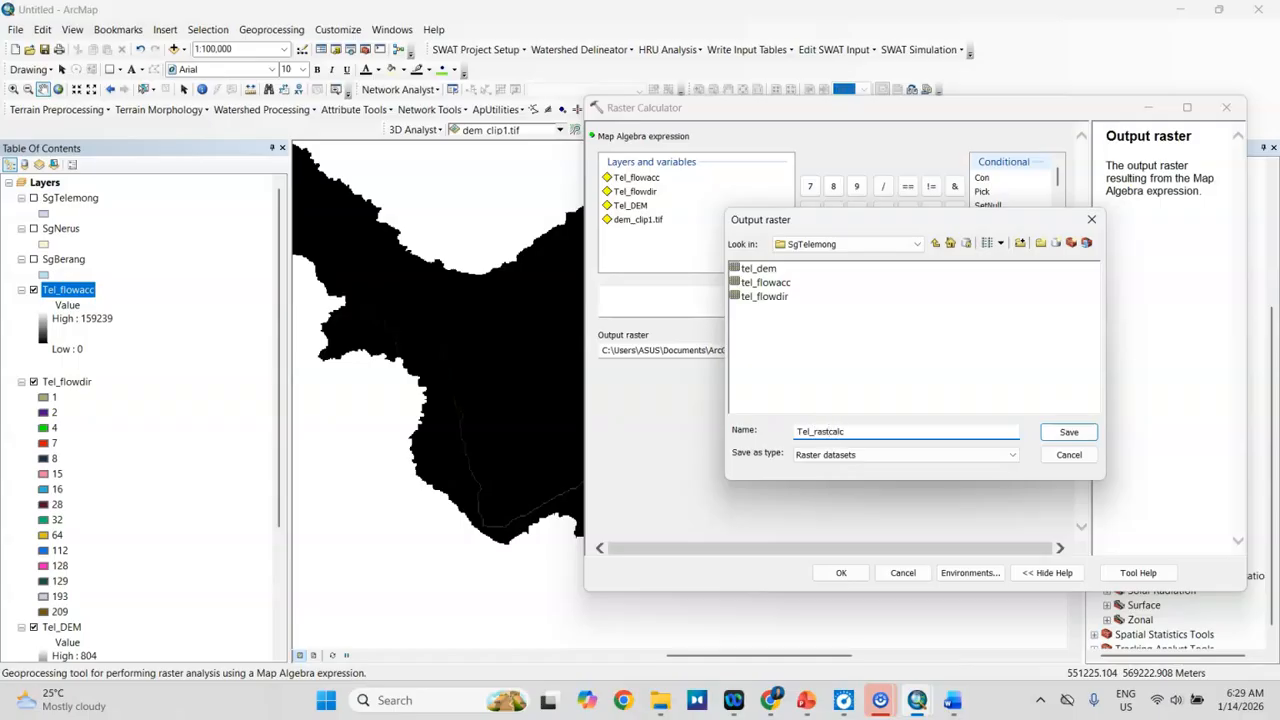
click(1066, 432)
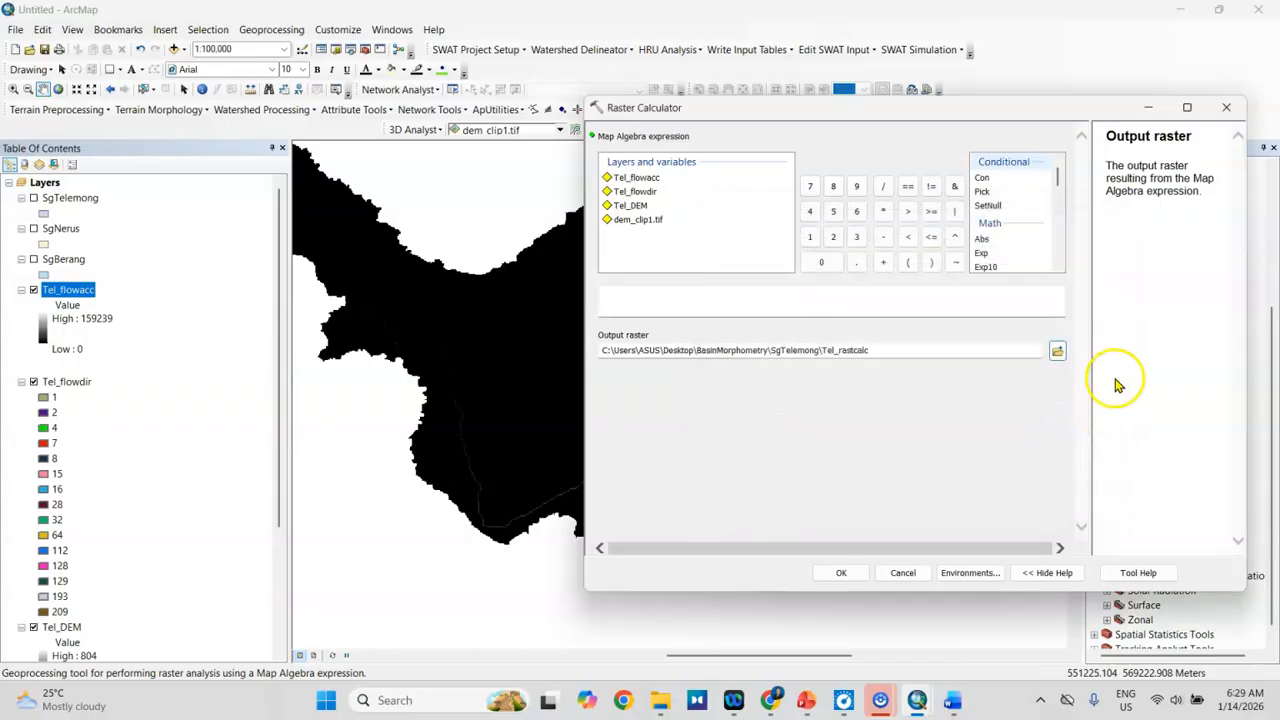
click(952, 700)
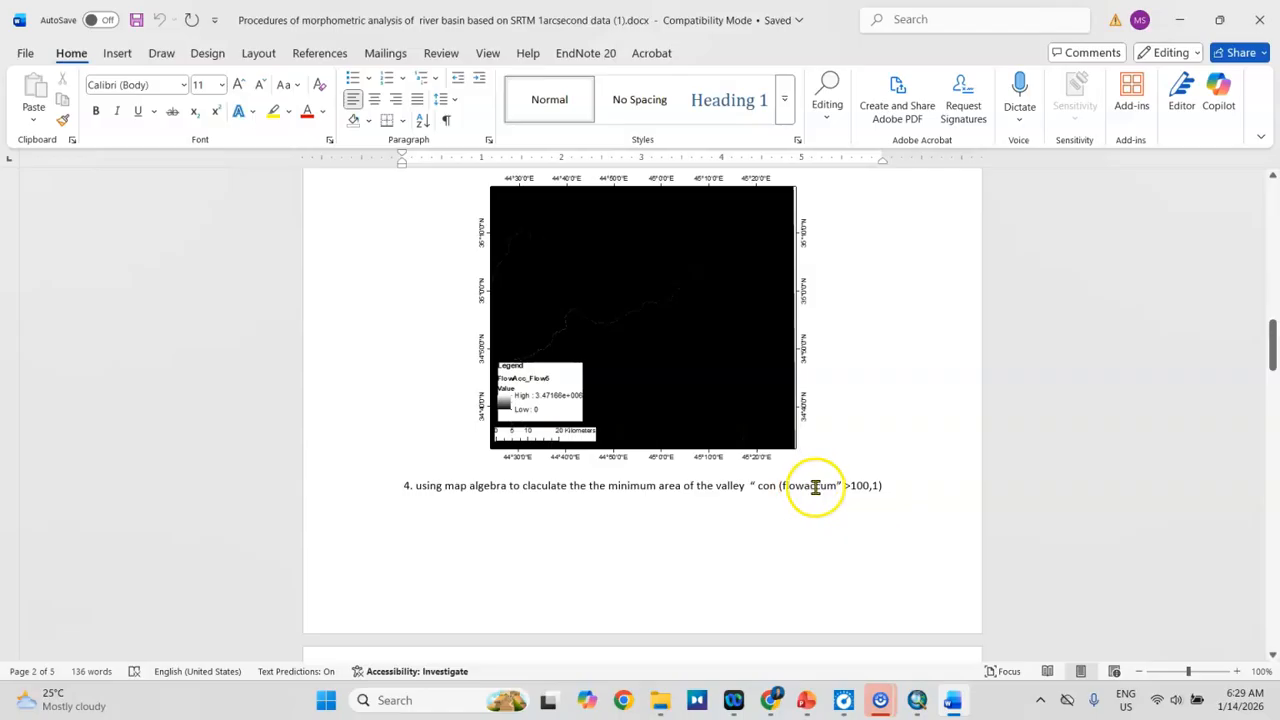
click(957, 706)
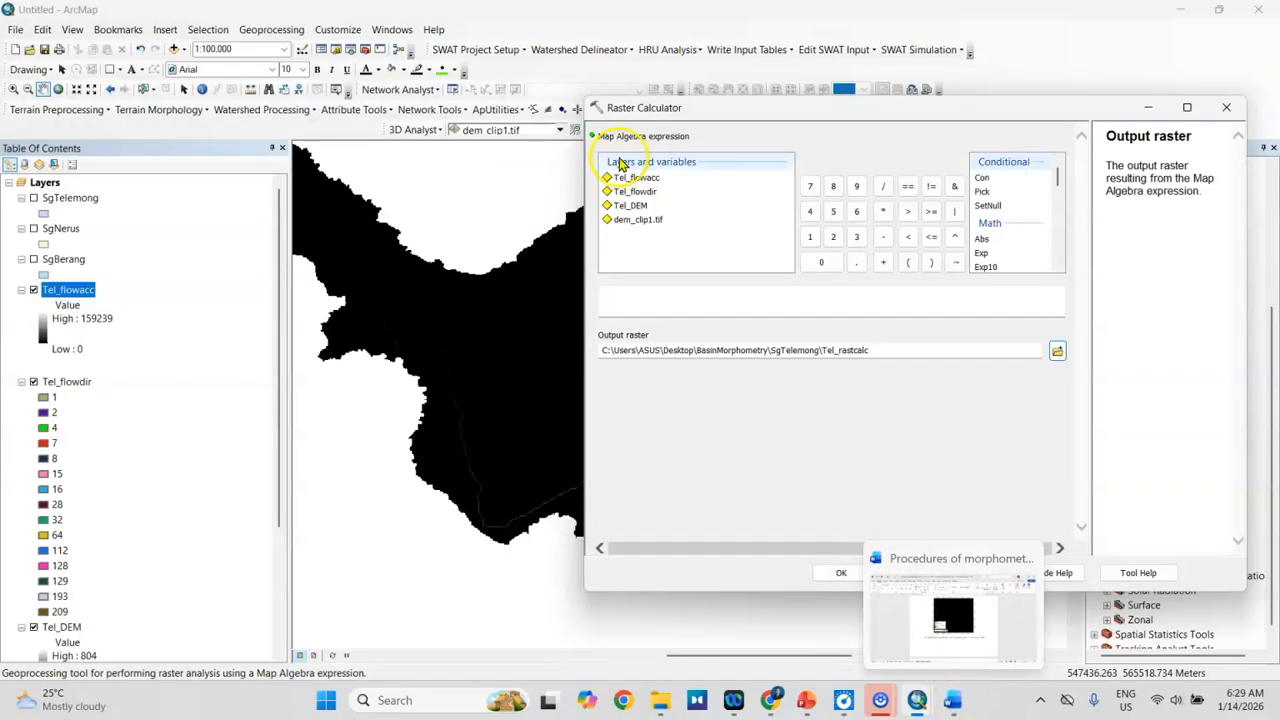
click(660, 300)
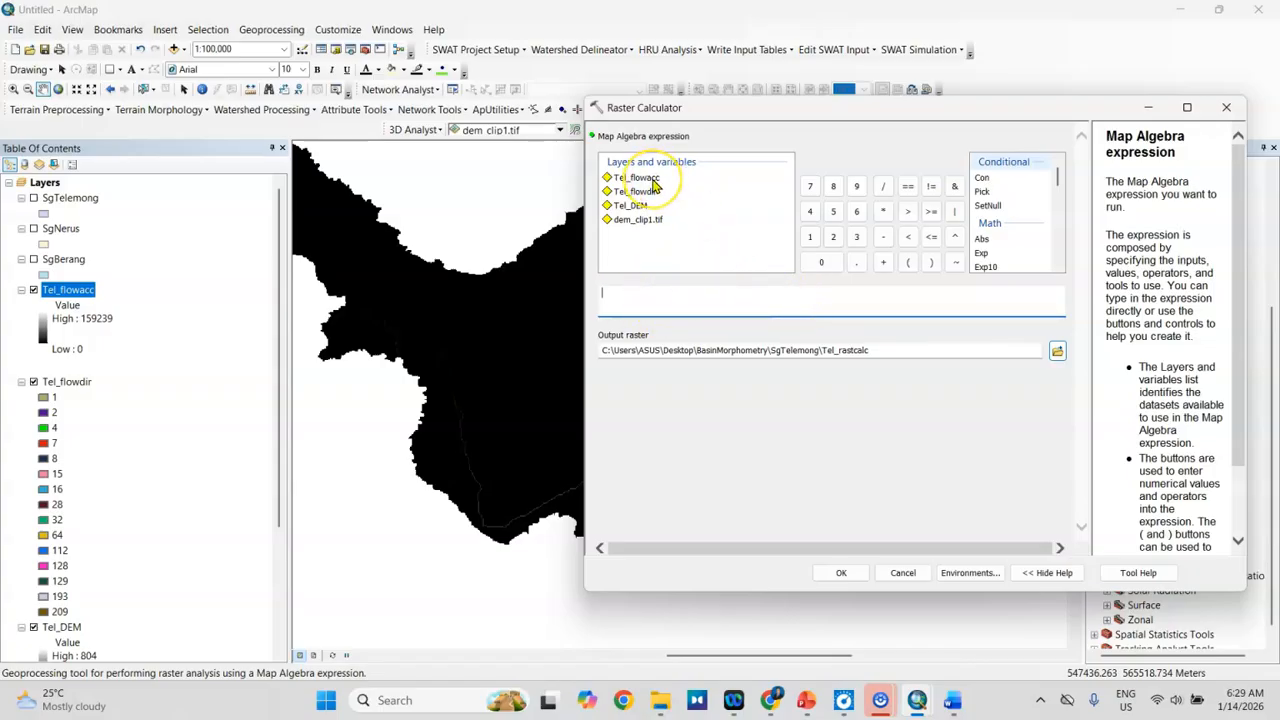
double_click(640, 178)
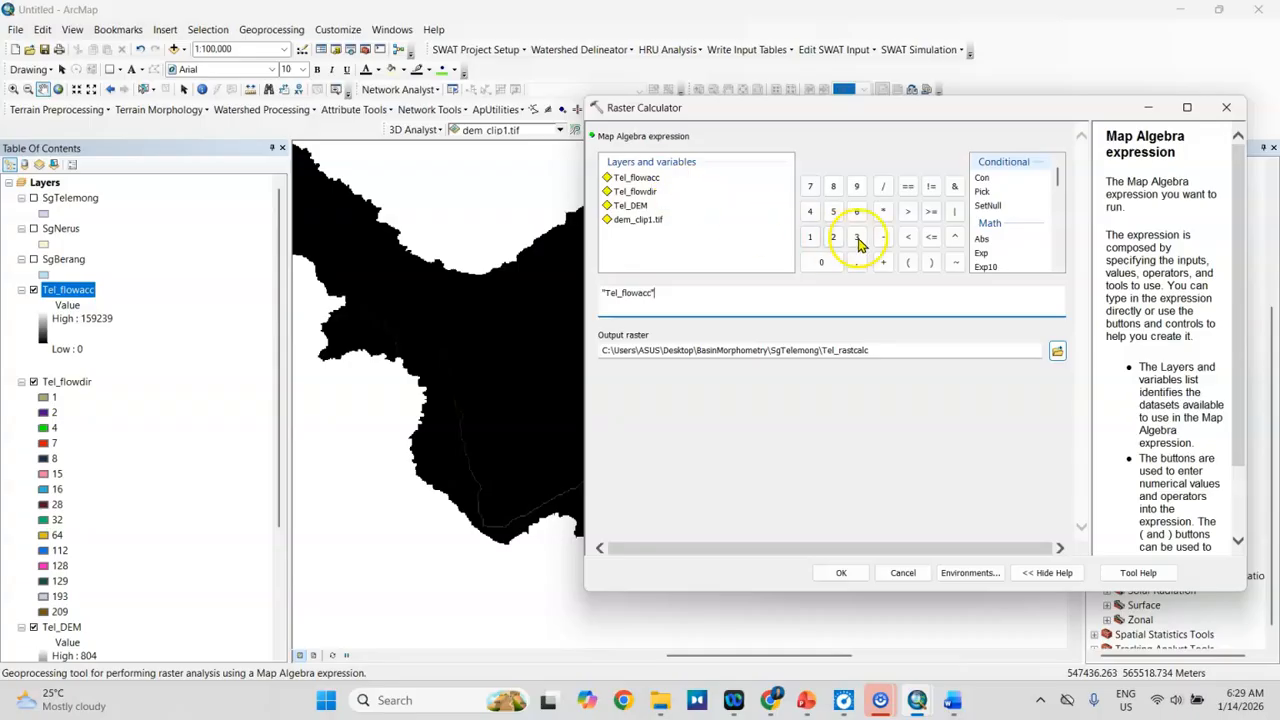
click(955, 700)
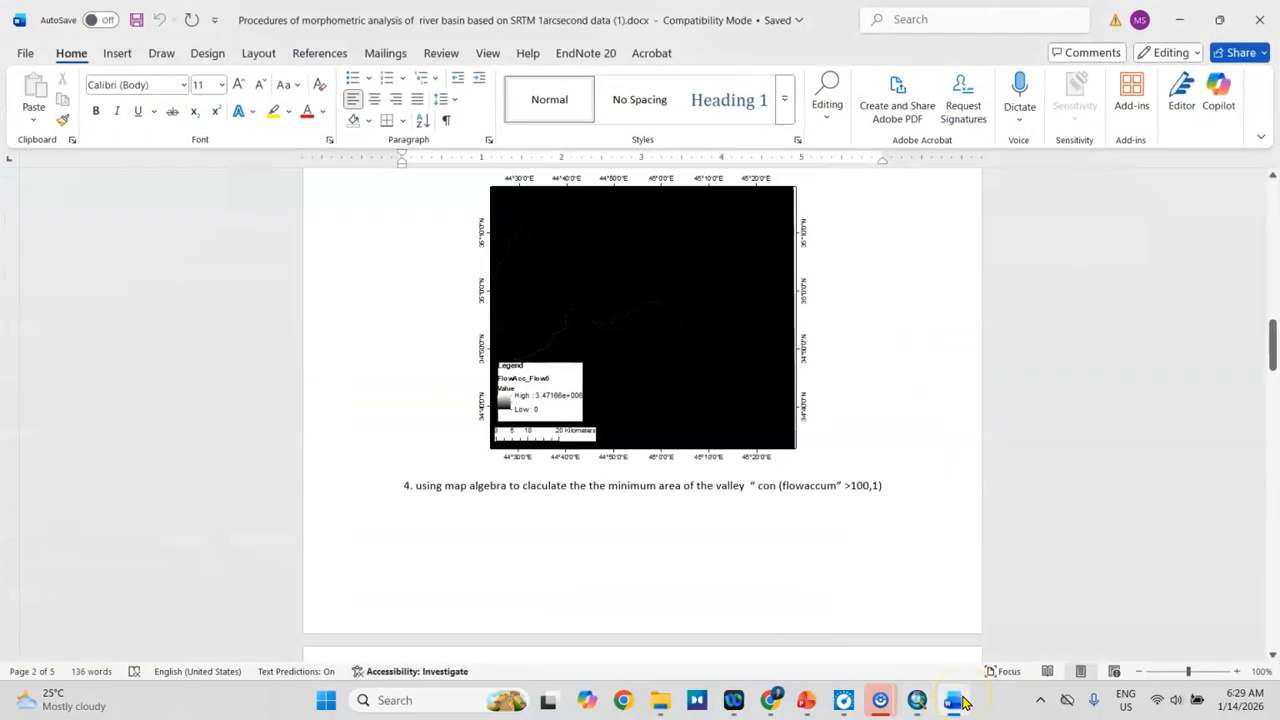
click(962, 704)
click(908, 212)
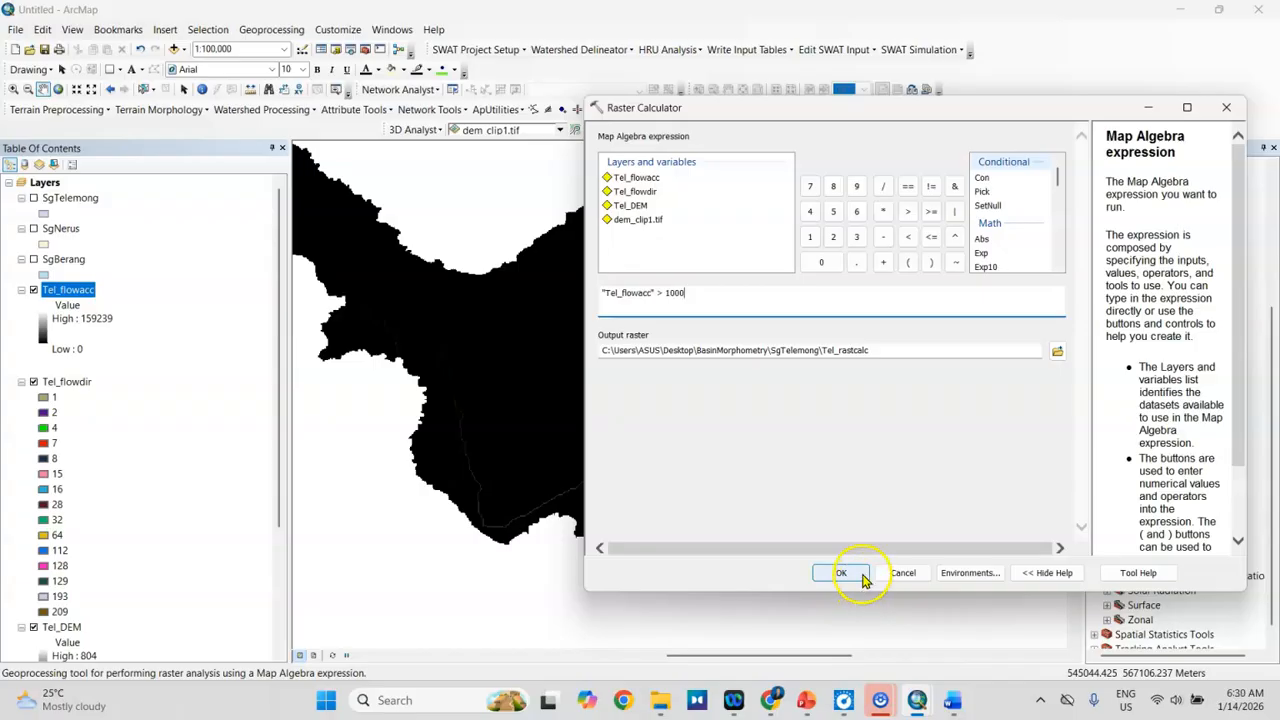
click(857, 578)
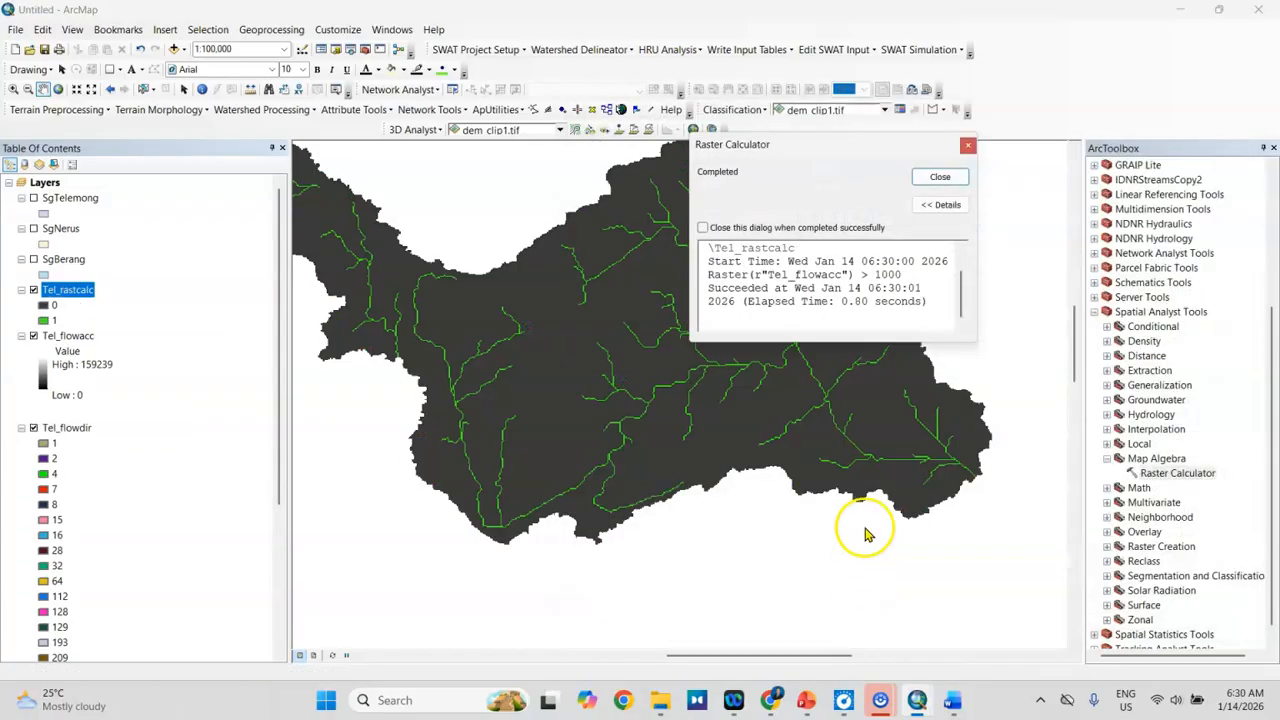
click(940, 178)
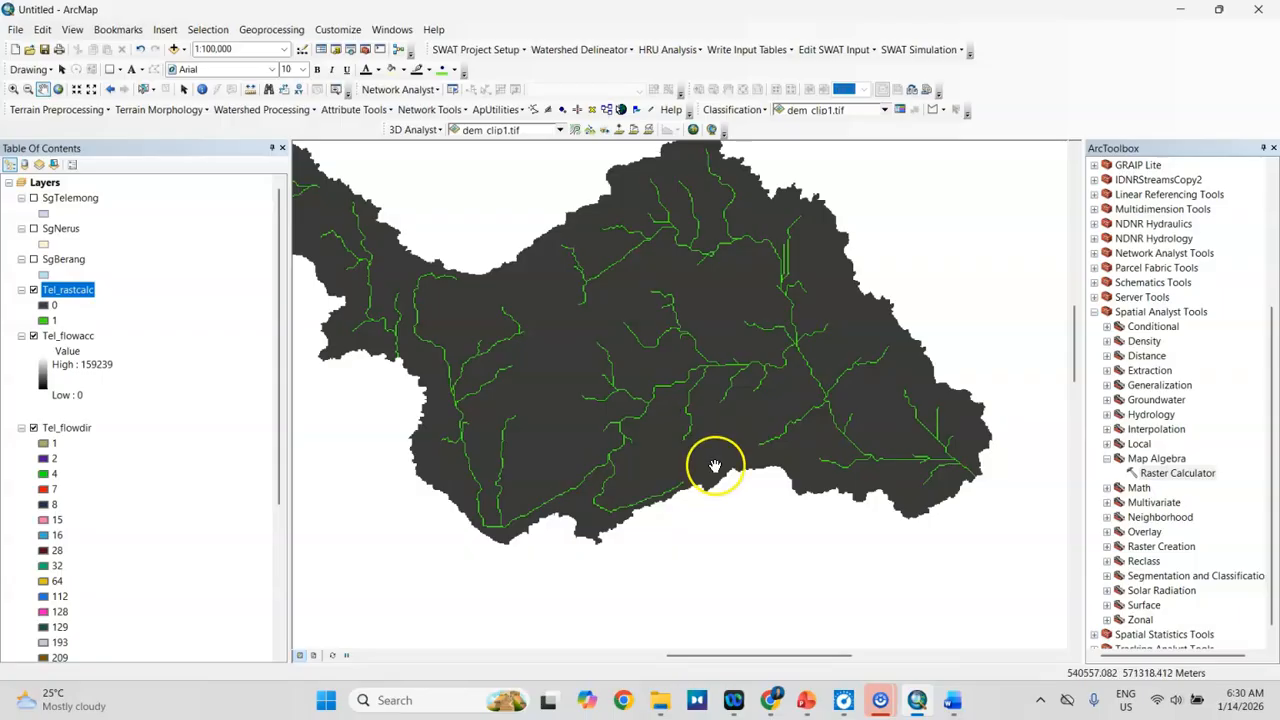
Step: Read the Strahler stream order step in the Word procedure, return to ArcMap and open Stream Order from the Hydrology toolset
click(962, 708)
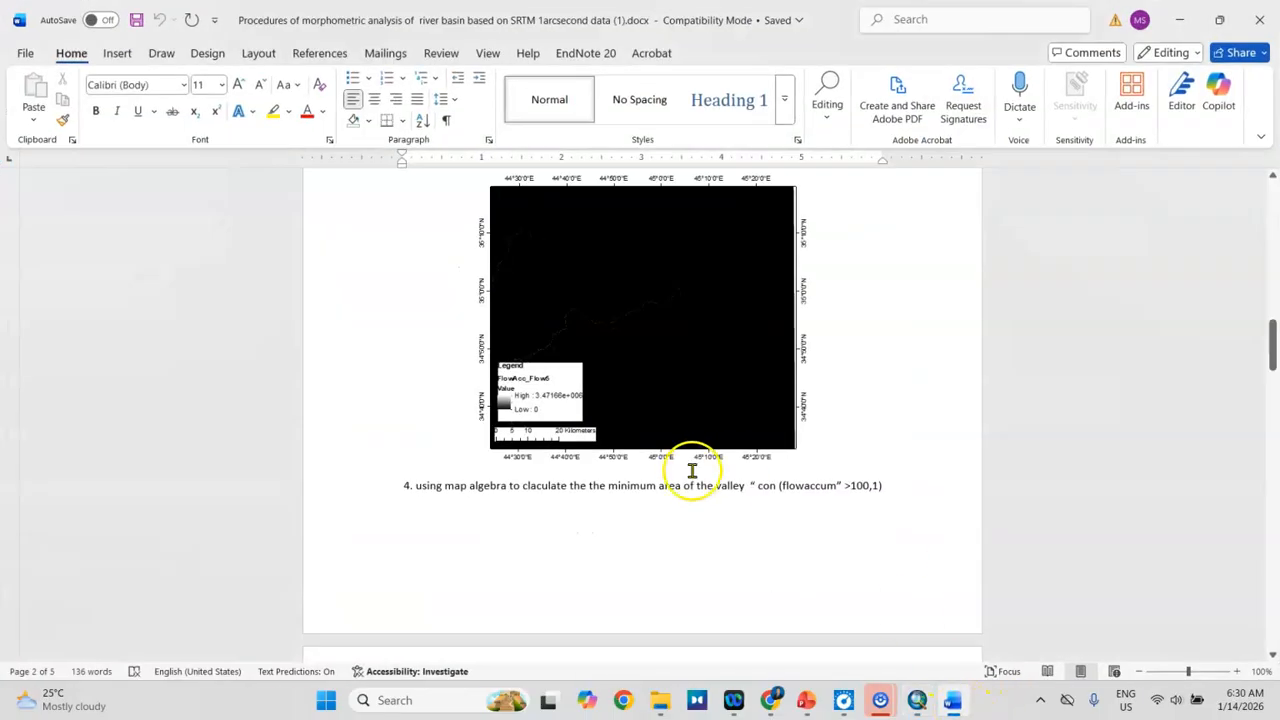
scroll(692, 470, down, 10)
drag(440, 479, 502, 476)
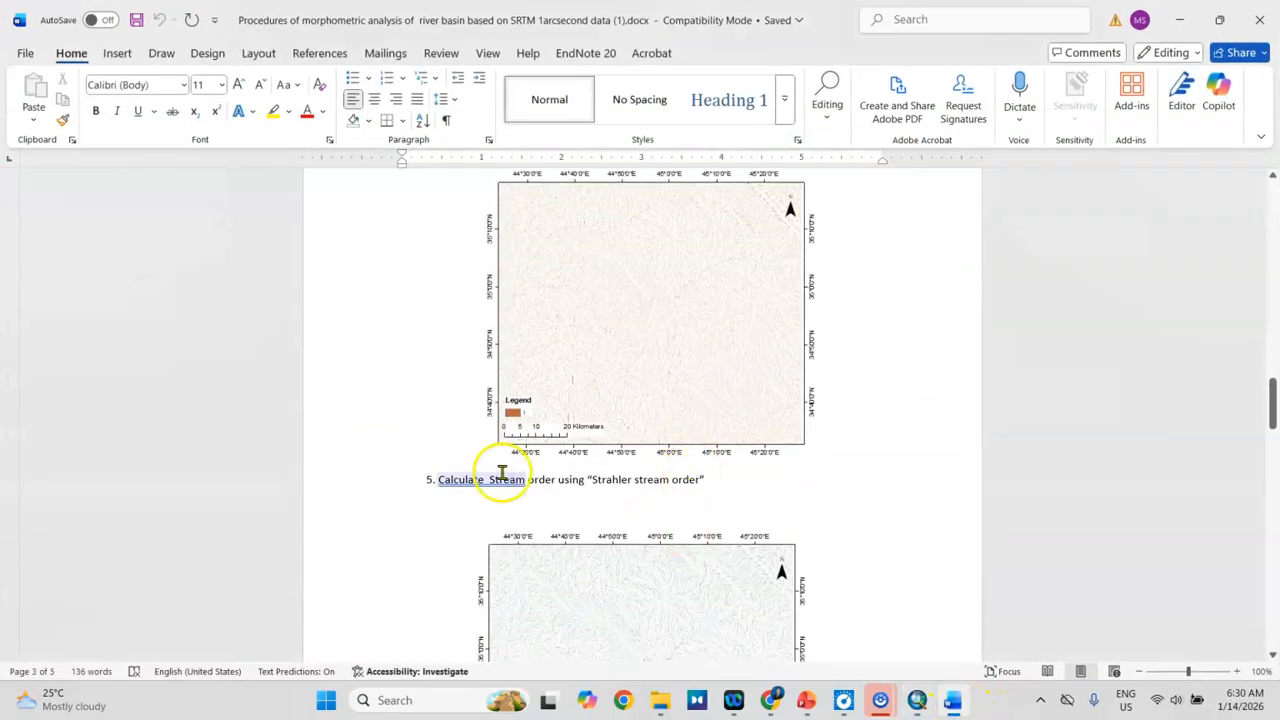
click(486, 479)
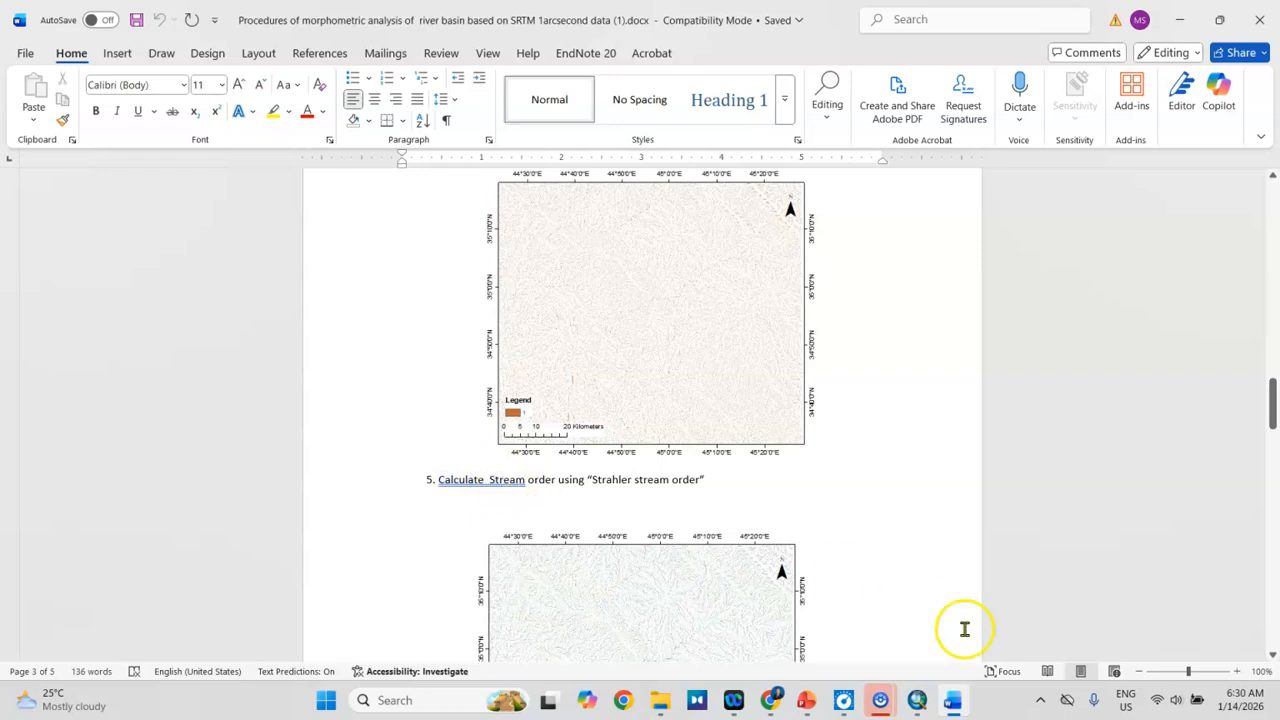
click(955, 705)
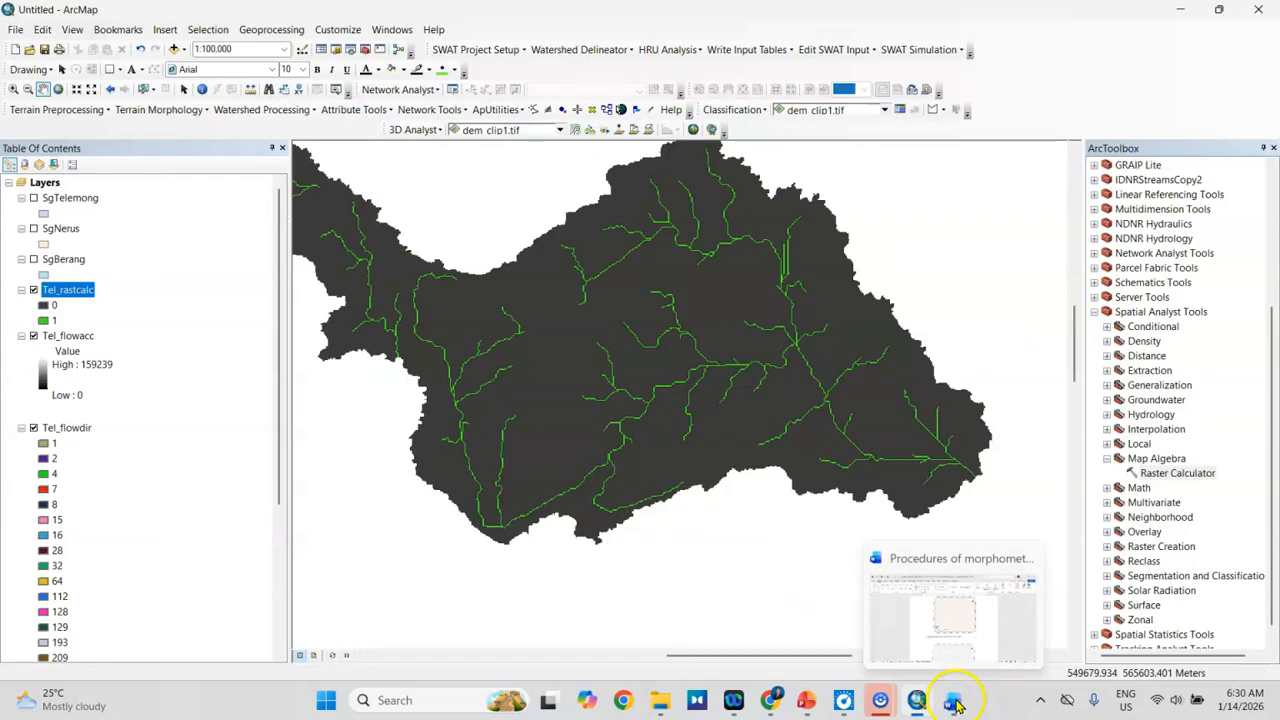
click(1108, 459)
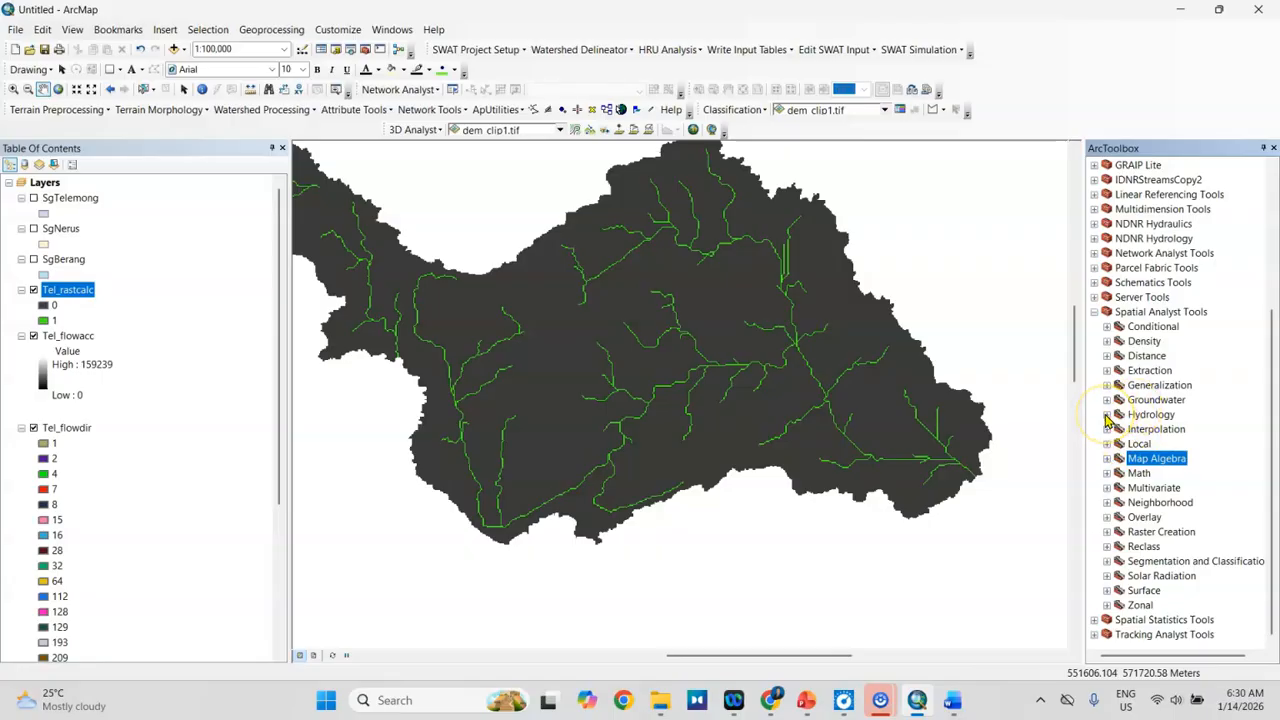
click(1107, 415)
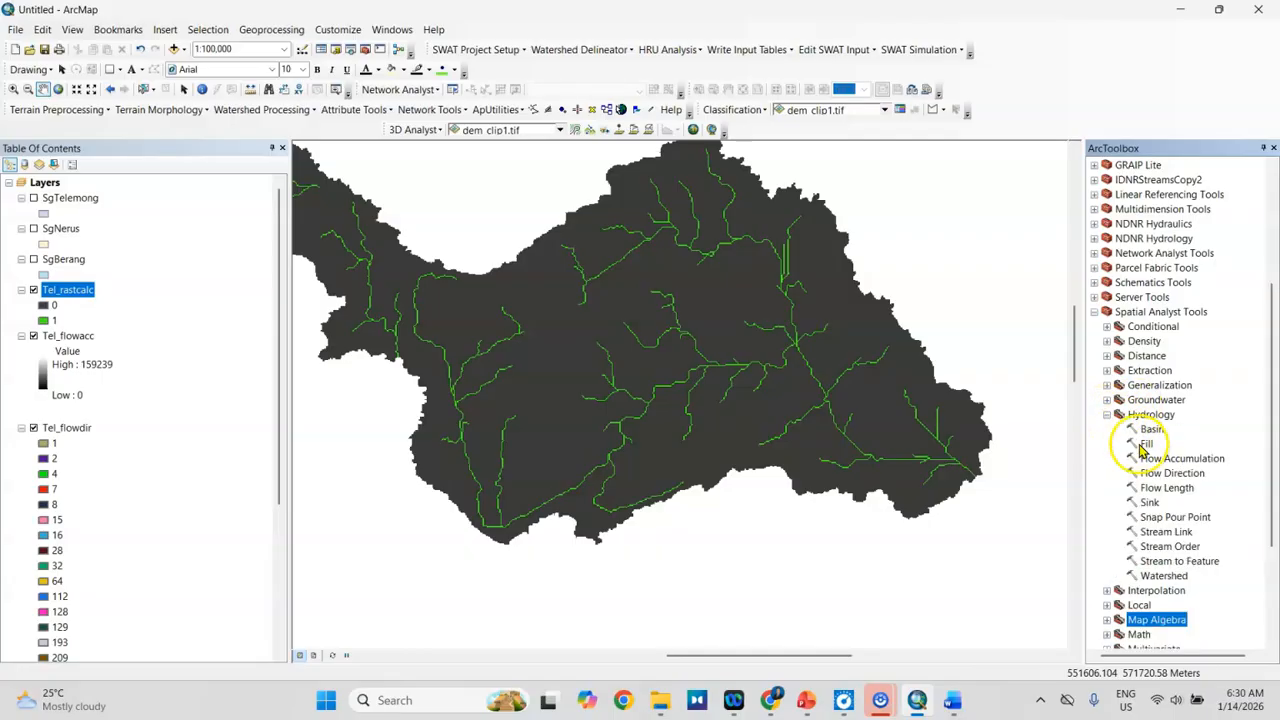
click(1165, 547)
double_click(1163, 549)
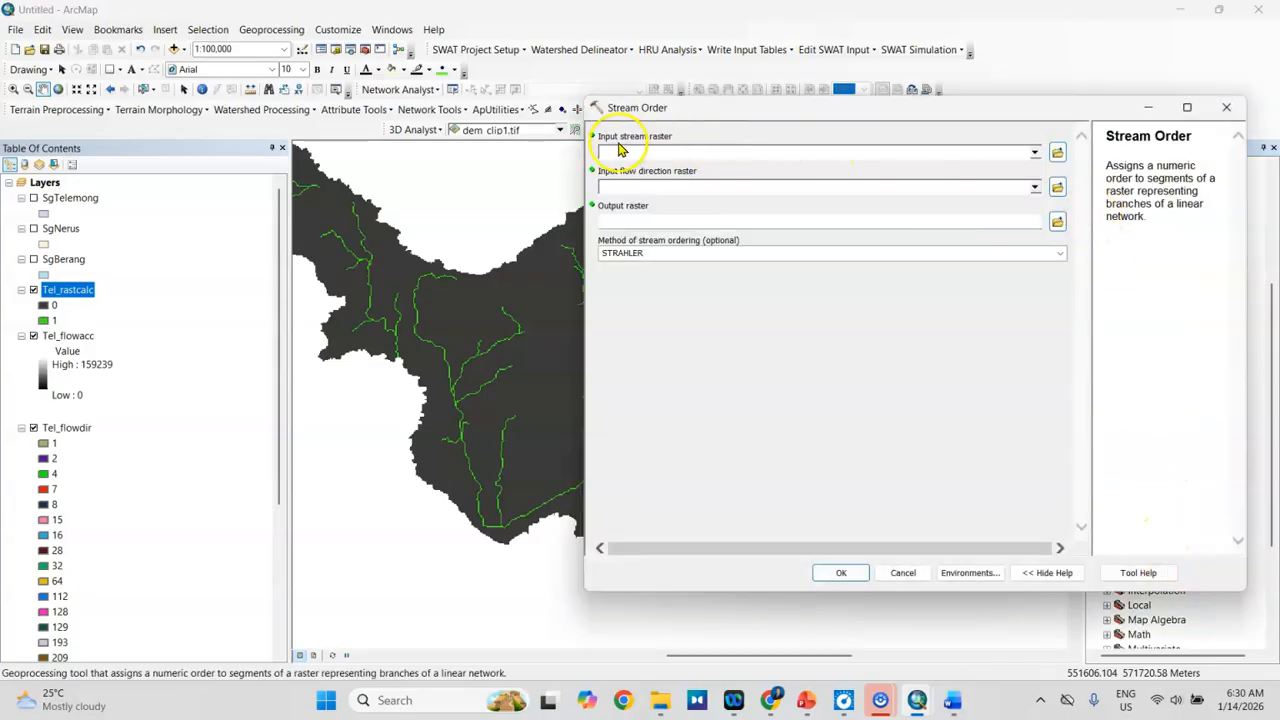
Step: Set Tel_rastcalc as the stream raster and Tel_flowdir as the flow direction raster, with output Tel_streamorder in the SgTelemong folder
click(1035, 154)
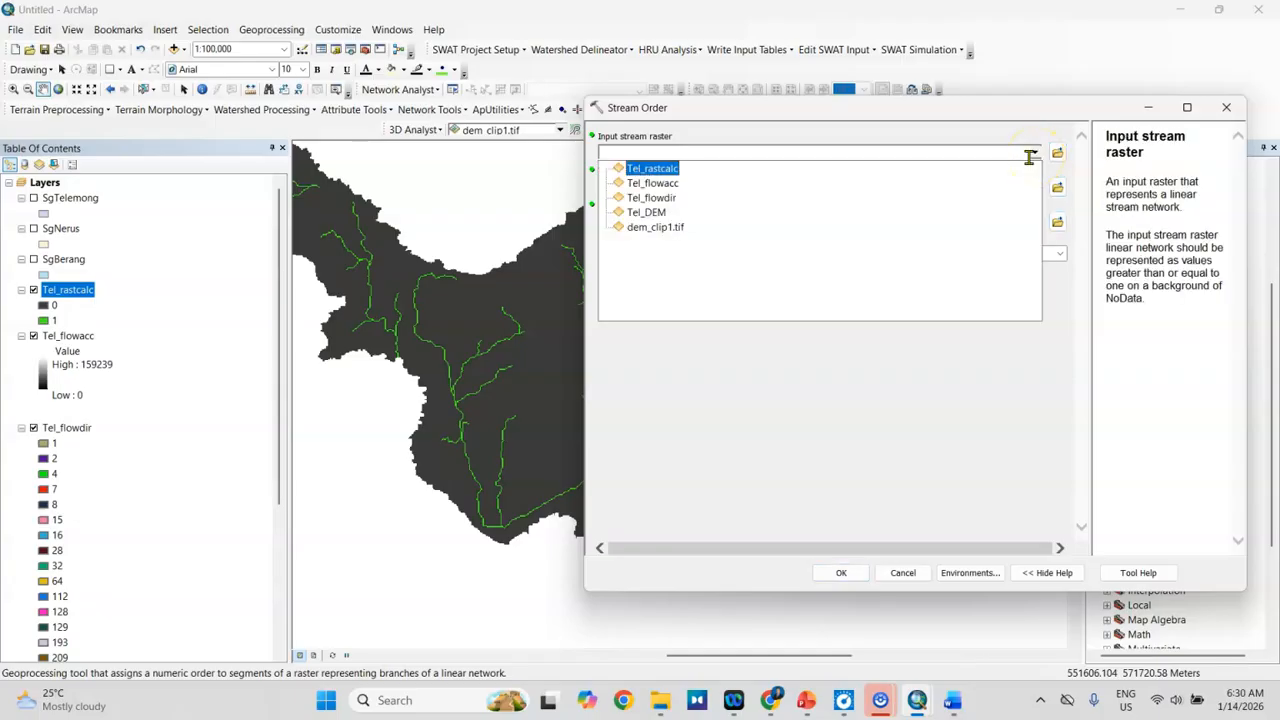
click(637, 176)
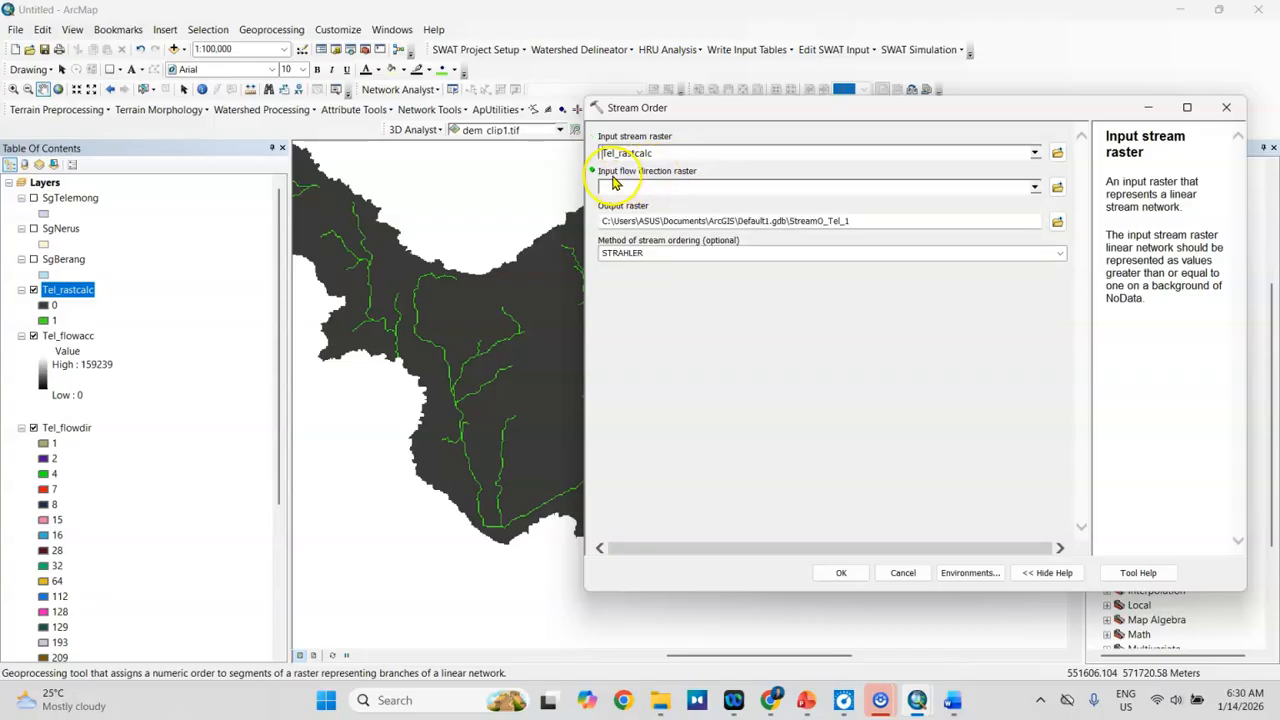
click(1034, 188)
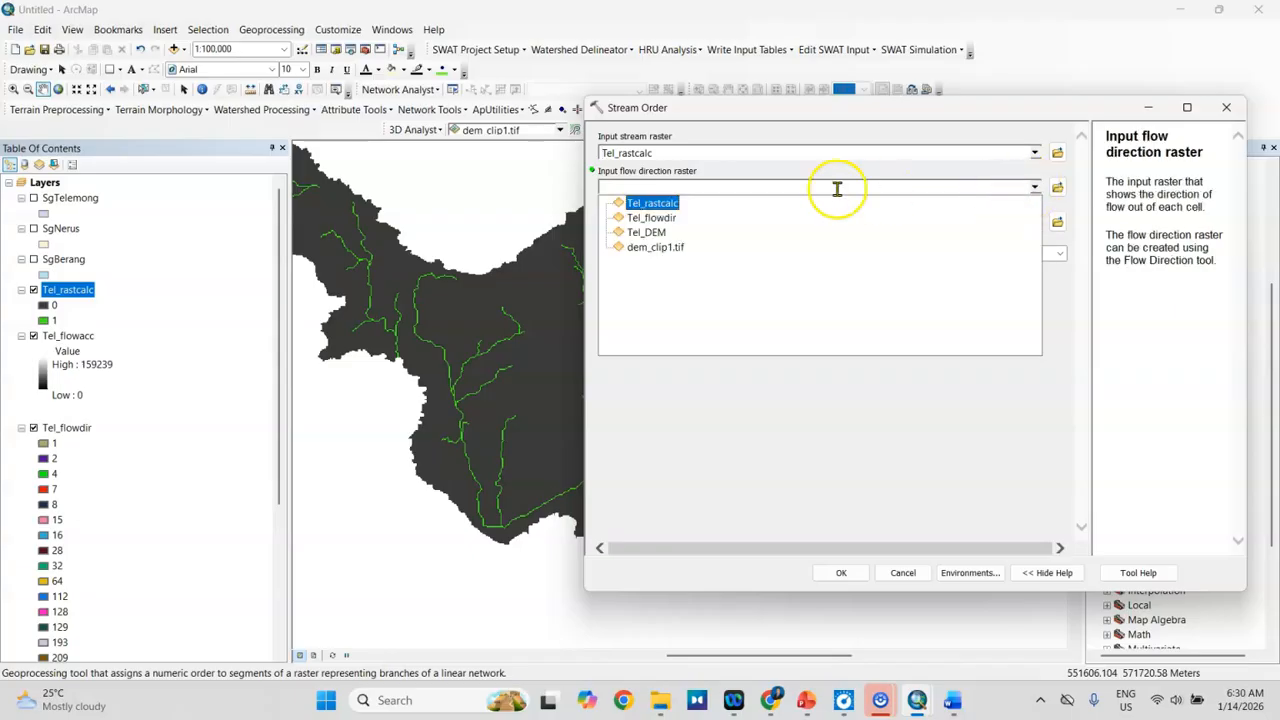
click(651, 219)
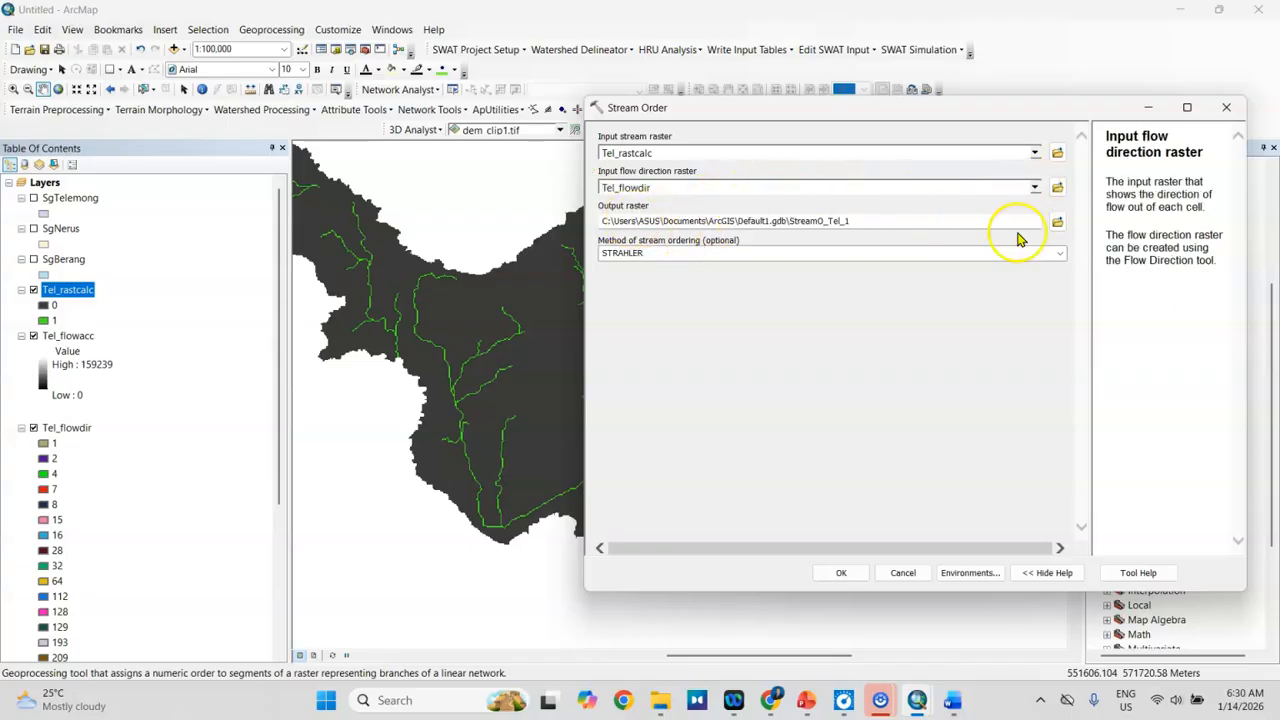
click(1057, 221)
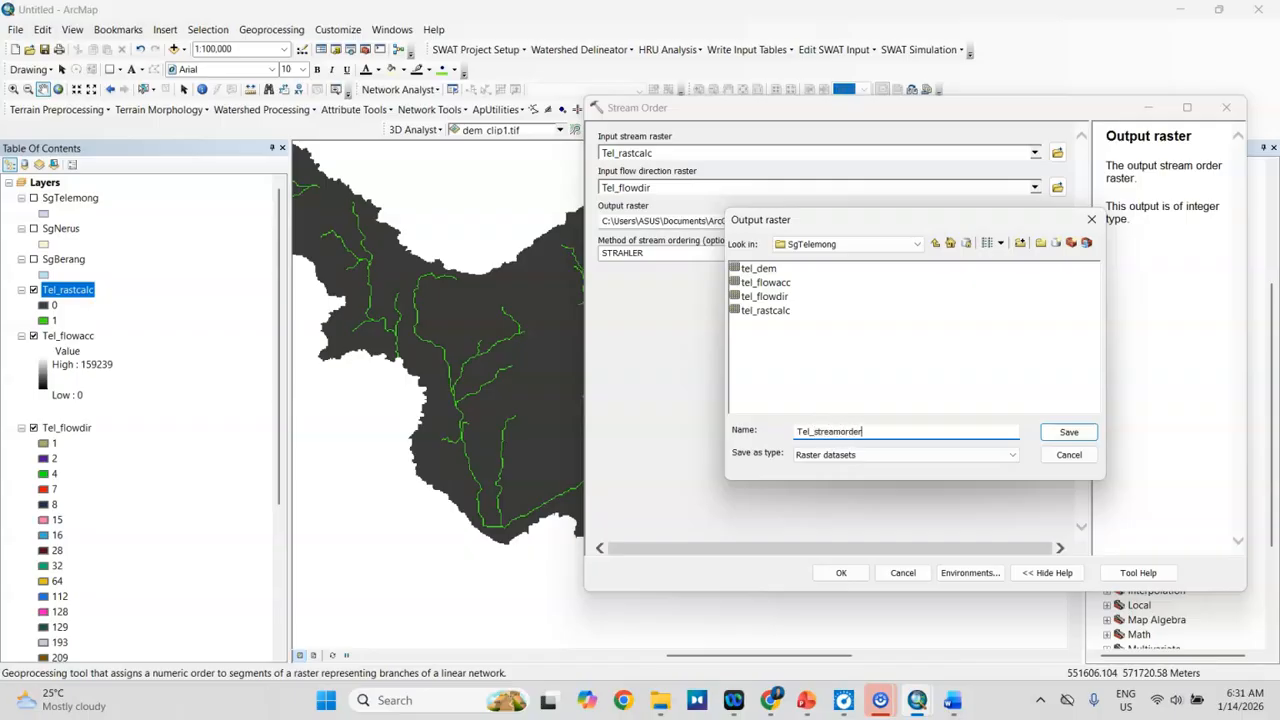
click(1066, 432)
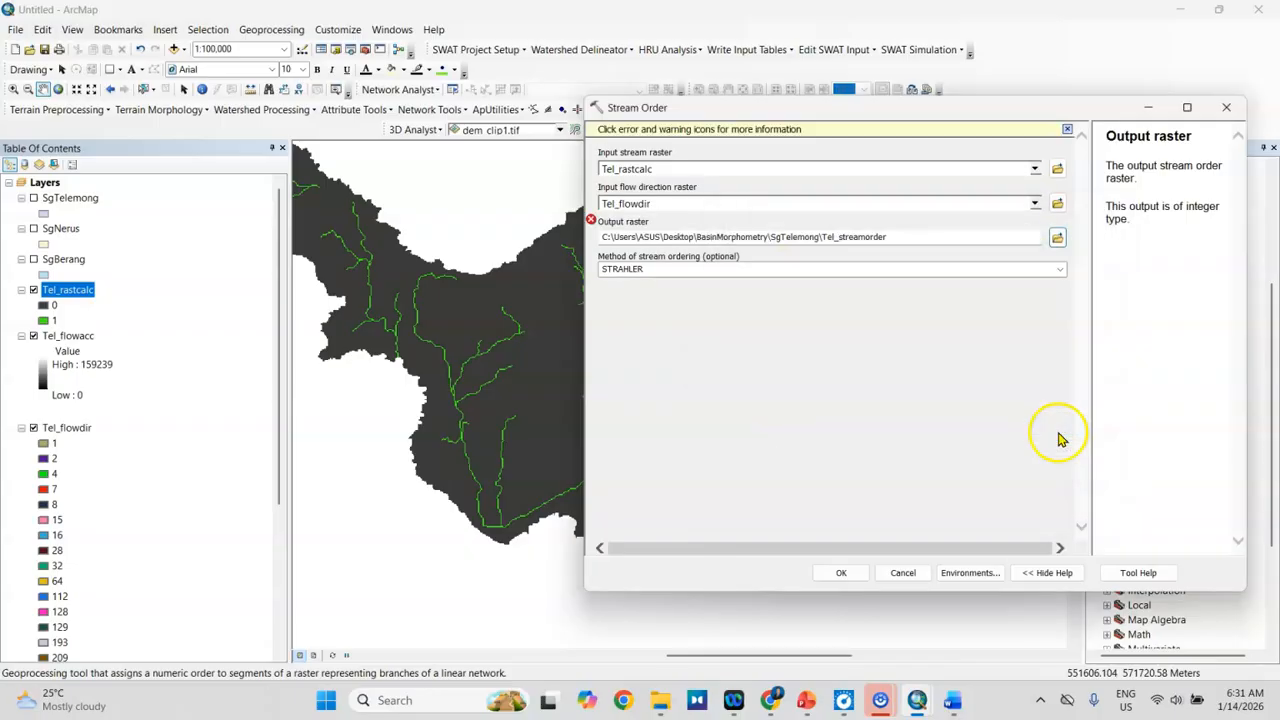
Step: Rename the output raster to Tel_sorder, select the STRAHLER method and run Stream Order
click(865, 237)
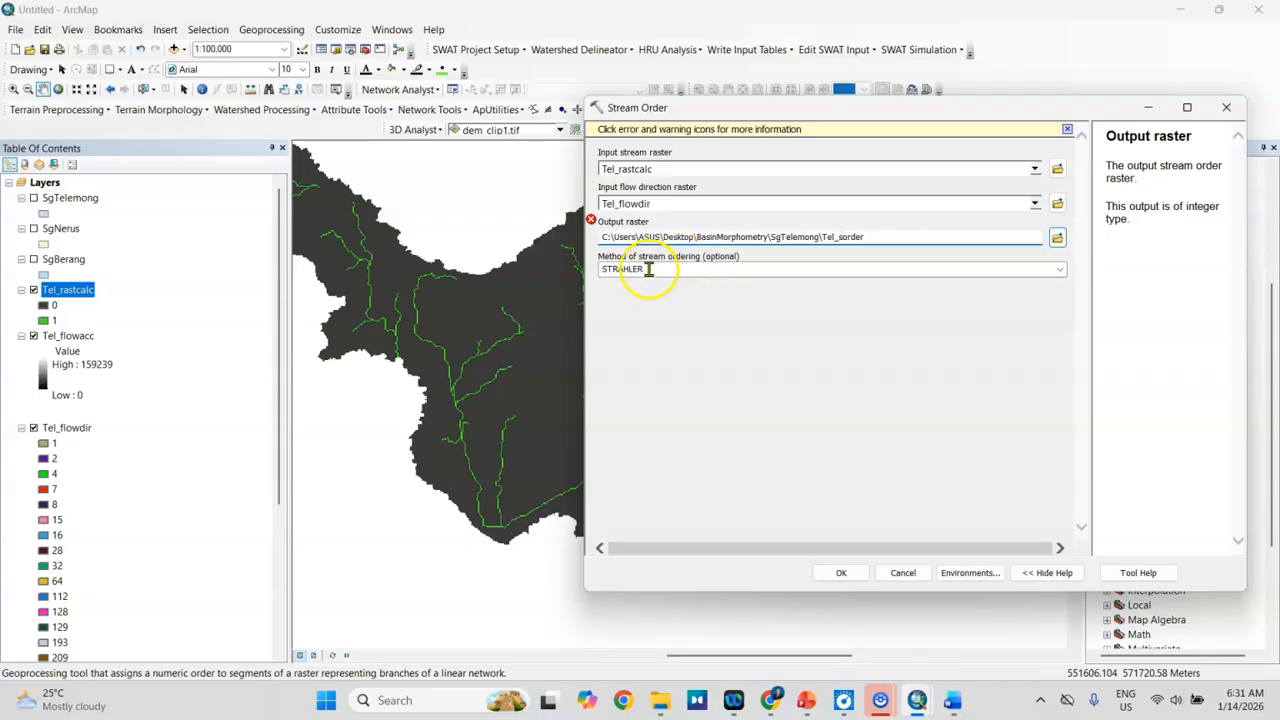
click(1059, 269)
click(672, 282)
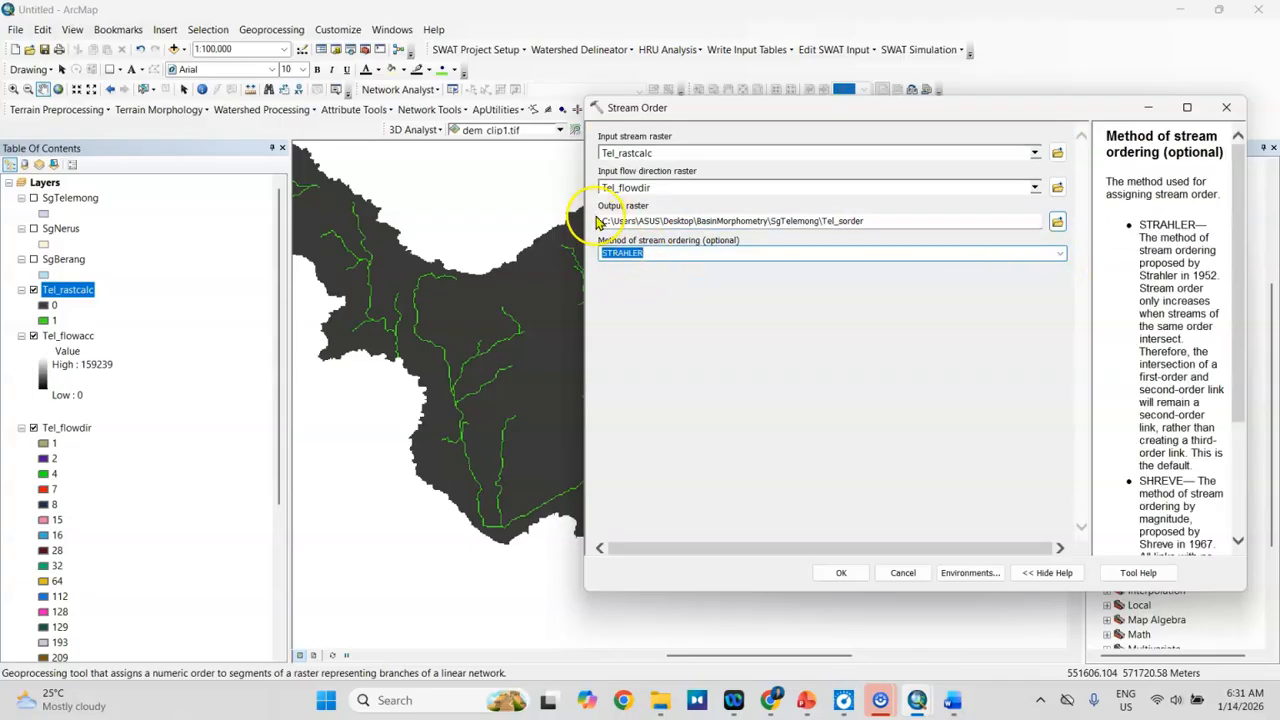
click(858, 220)
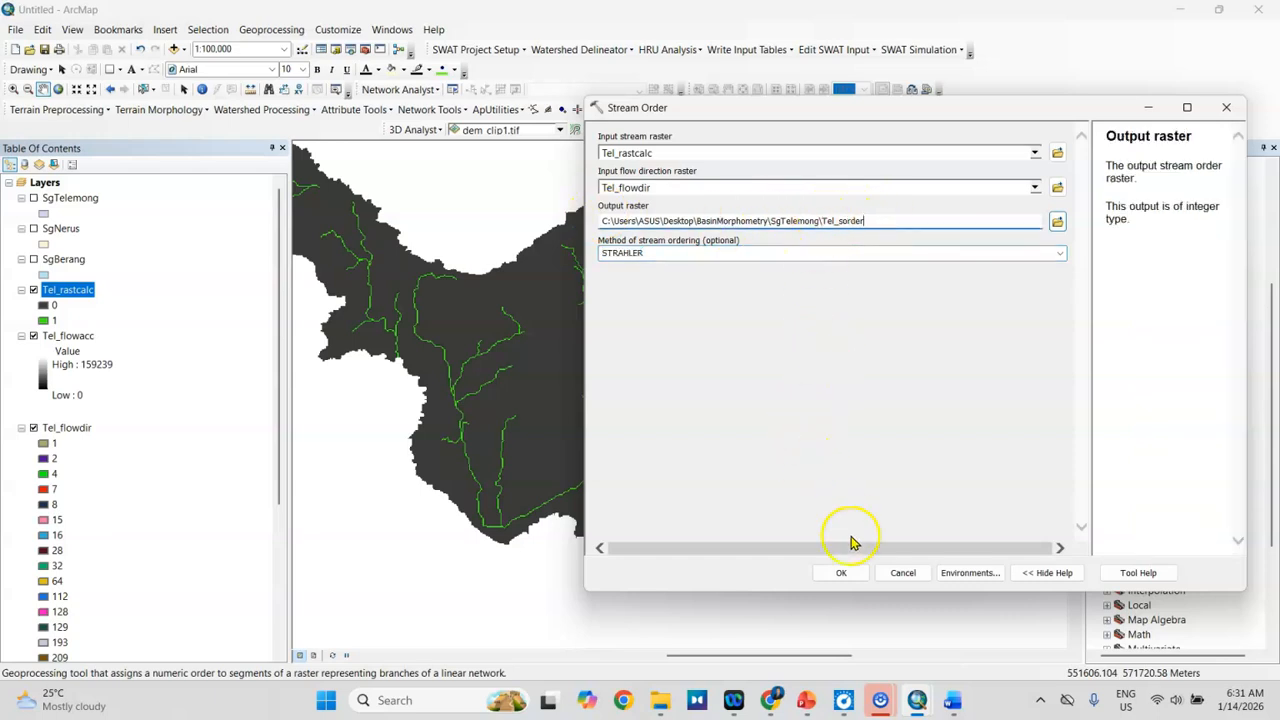
click(857, 575)
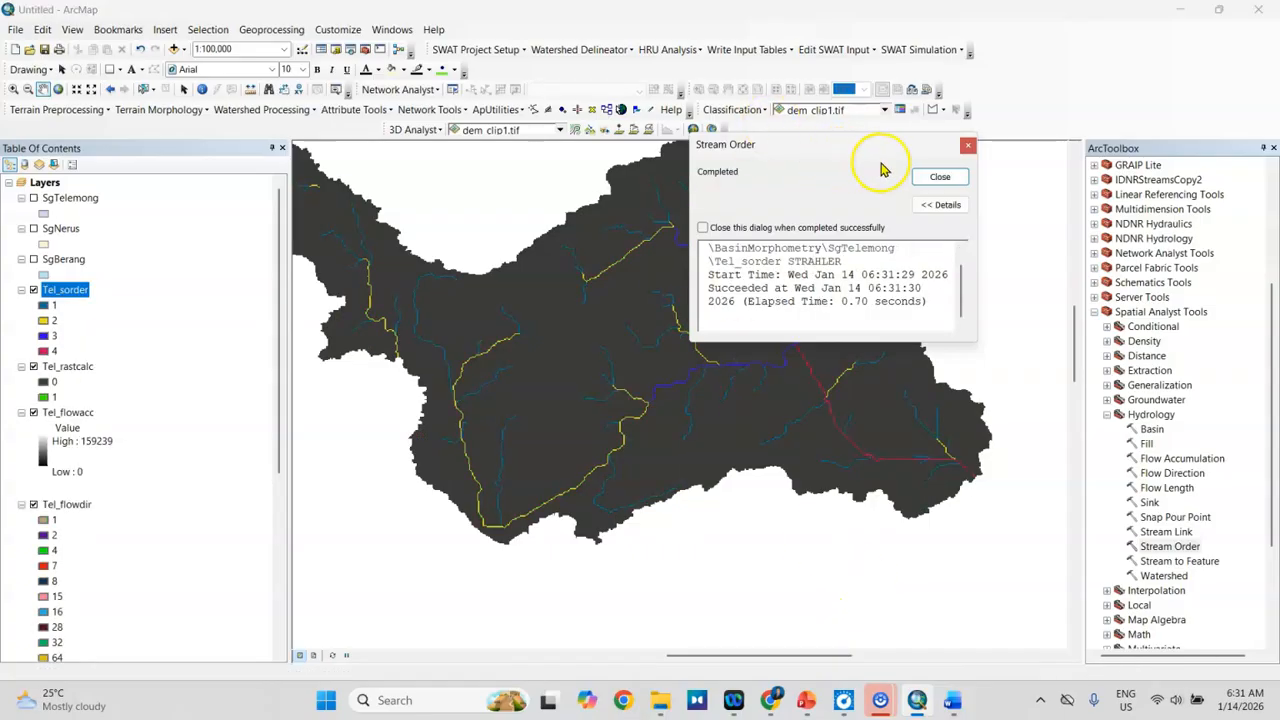
click(940, 177)
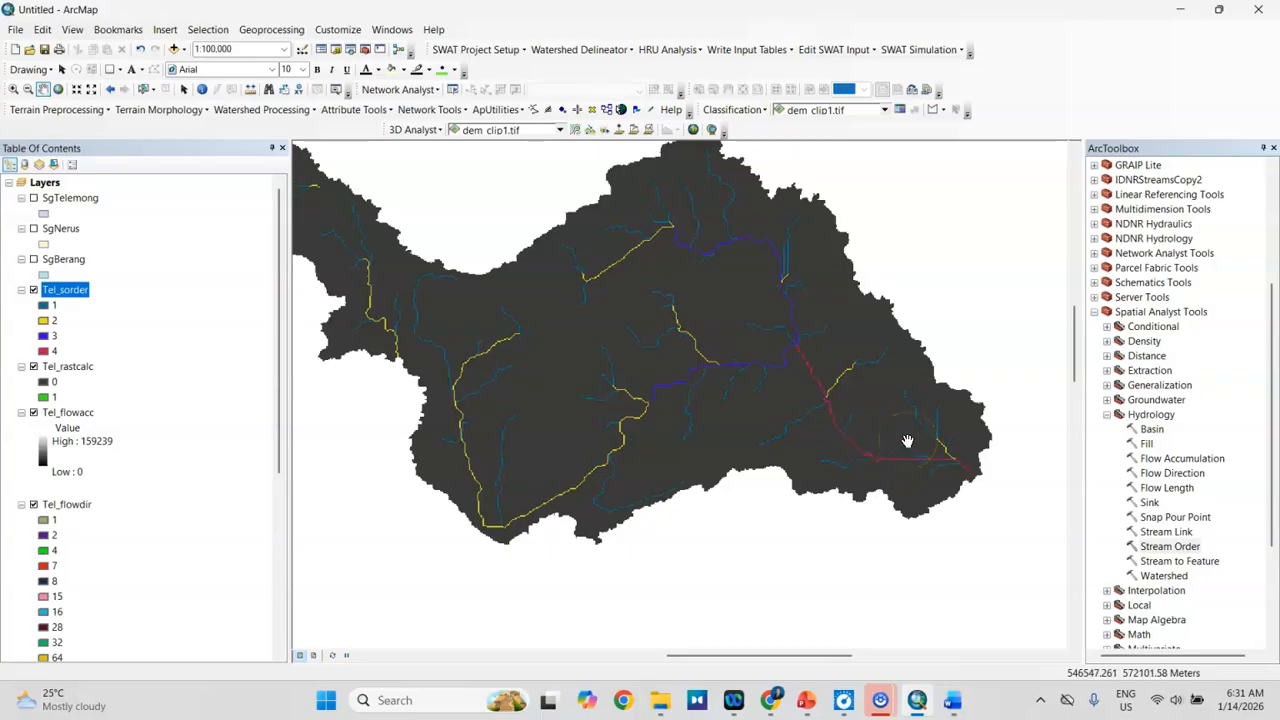
Step: Read the basin watershed and stream-layer-to-coverage conversion steps in the Word procedure, and return to ArcMap
click(952, 699)
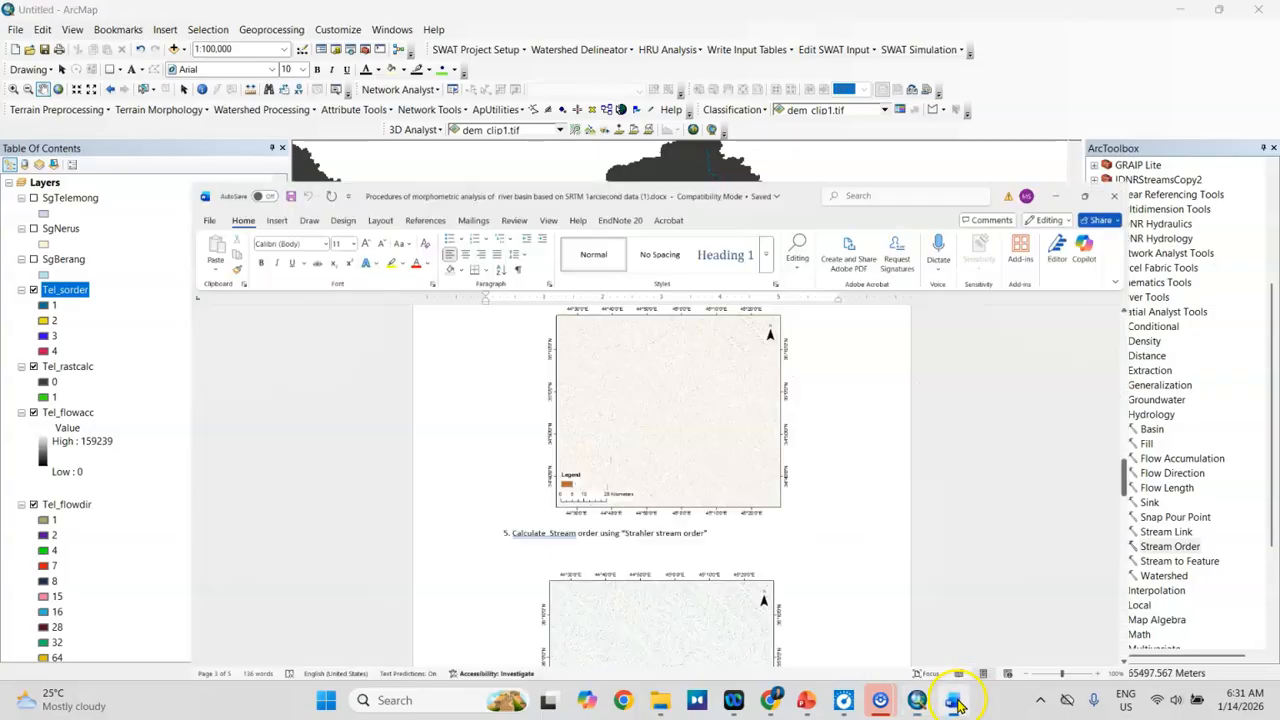
scroll(854, 434, down, 8)
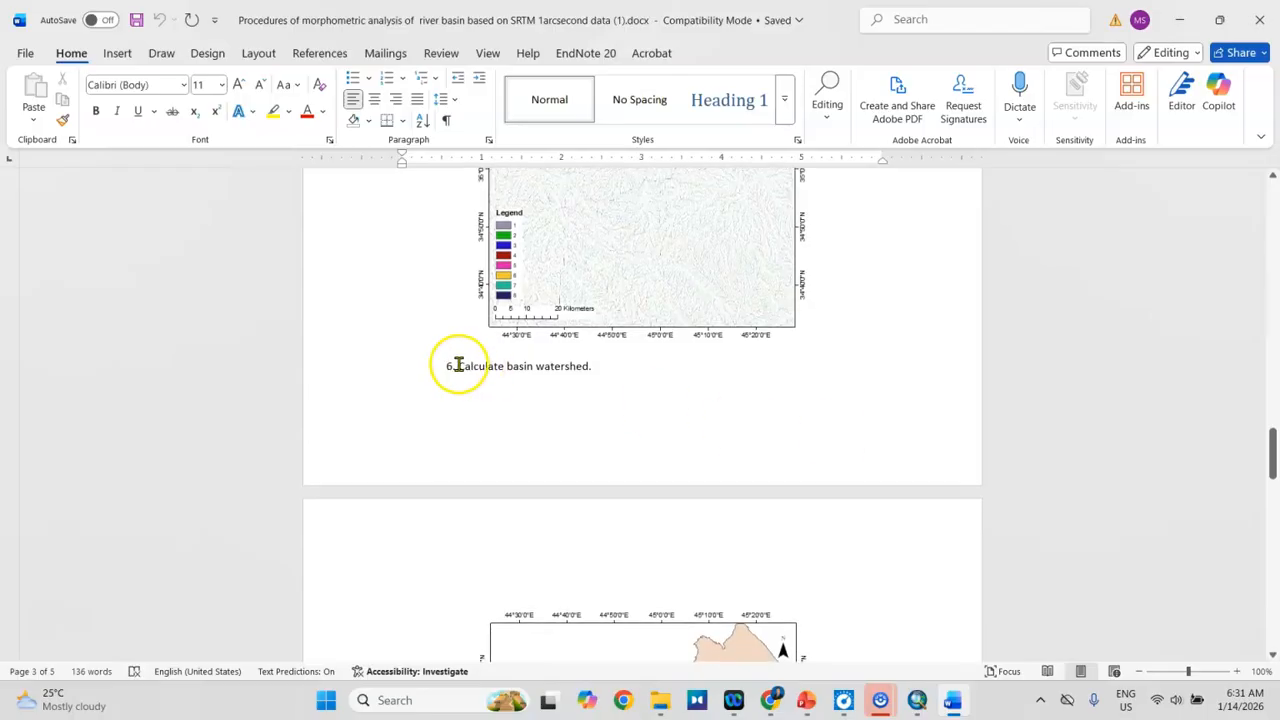
scroll(534, 409, down, 8)
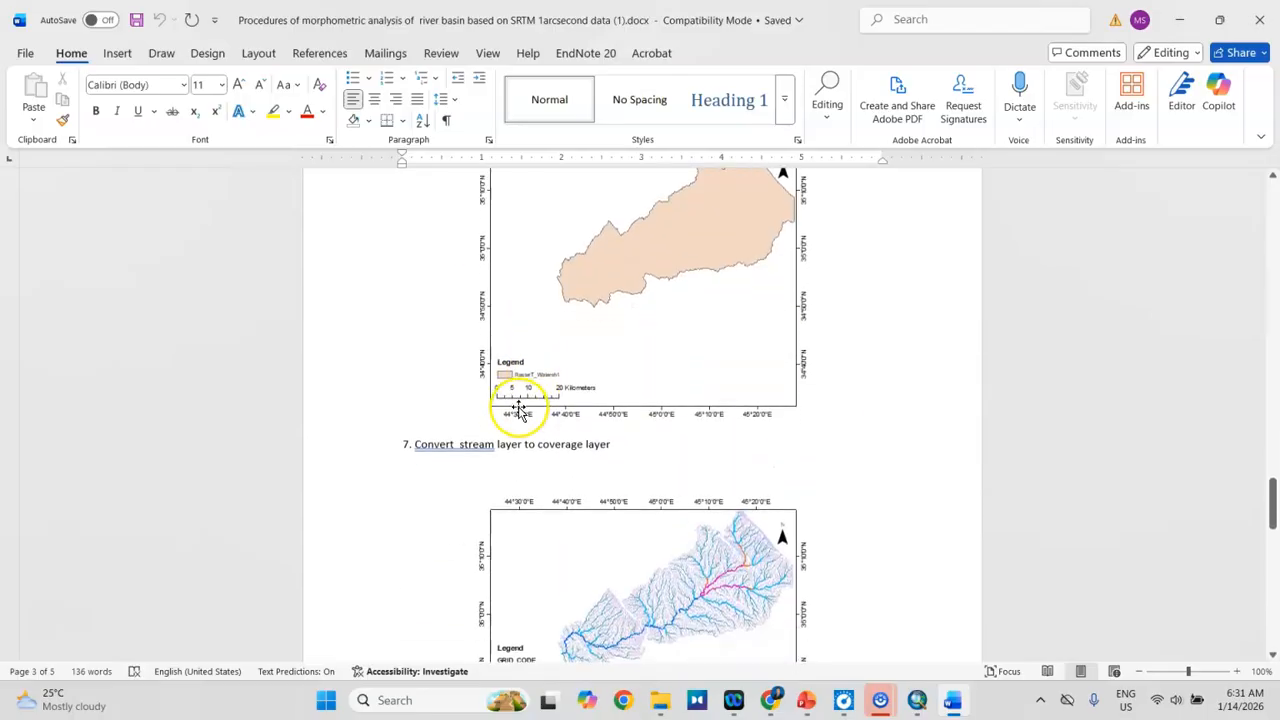
drag(415, 444, 477, 449)
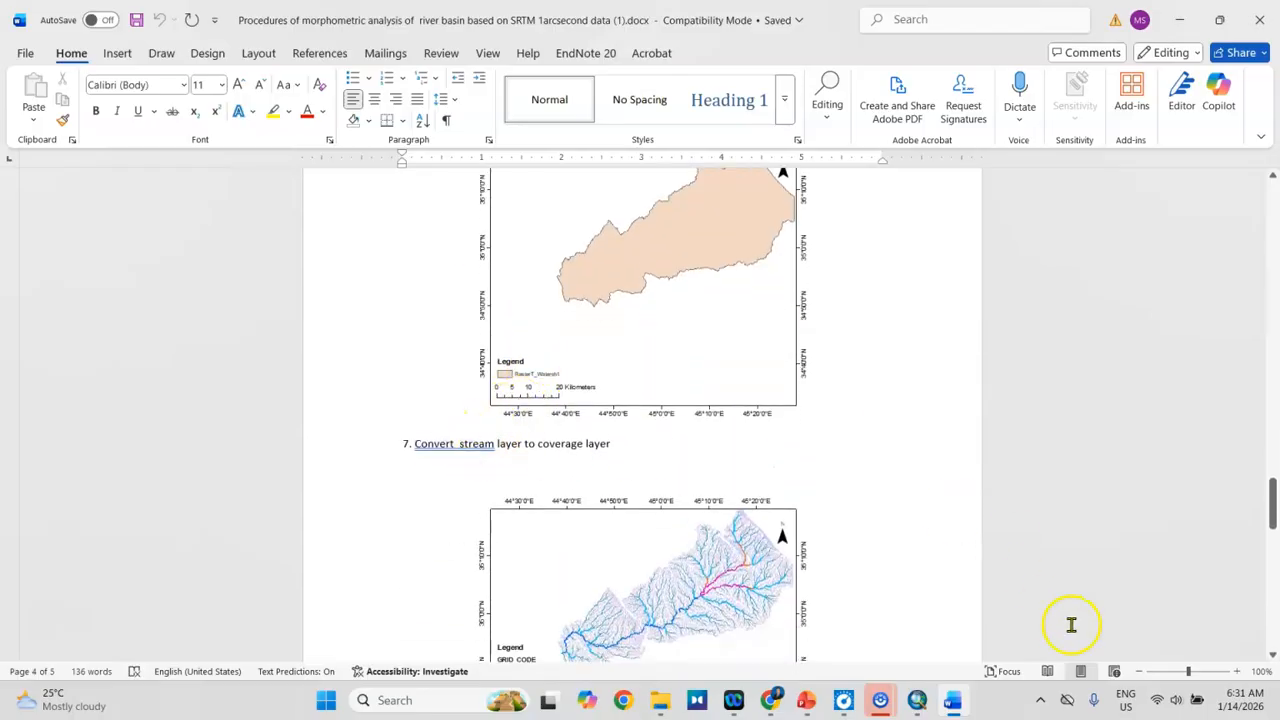
click(917, 706)
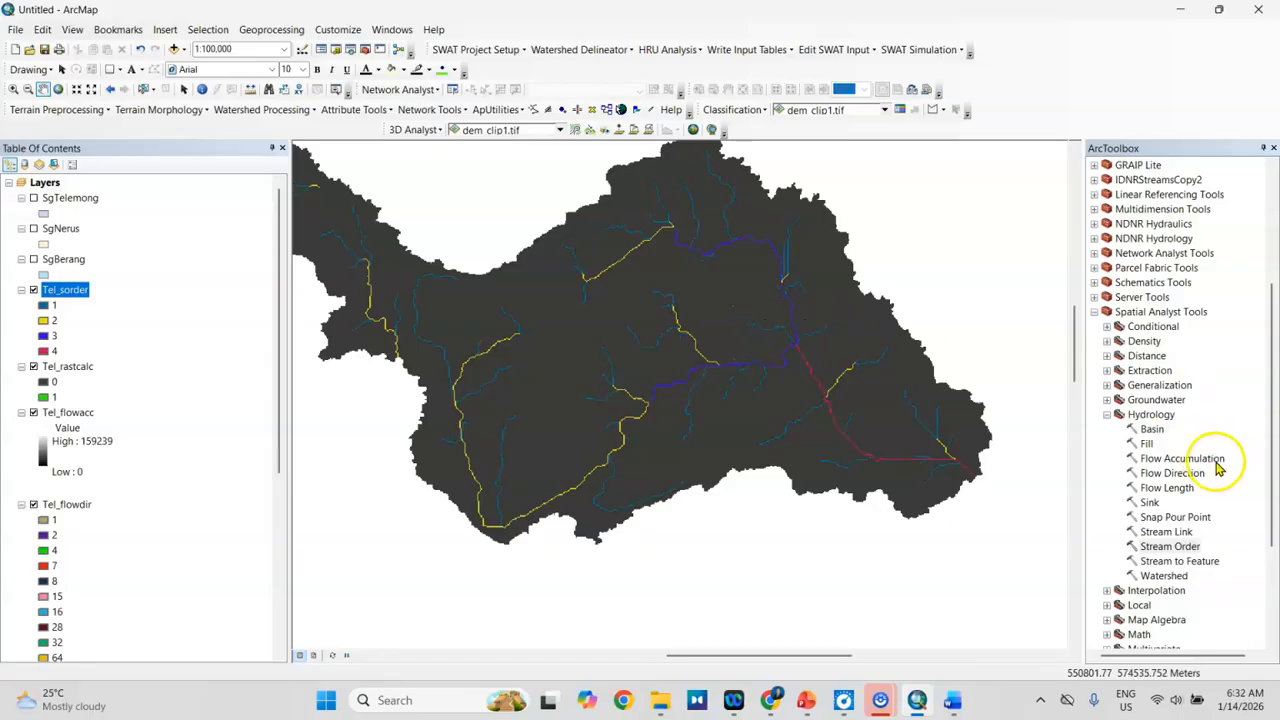
Step: Open Stream to Feature from the Hydrology toolset, with Tel_sorder as the stream raster and Tel_flowdir as the flow direction raster
click(1182, 563)
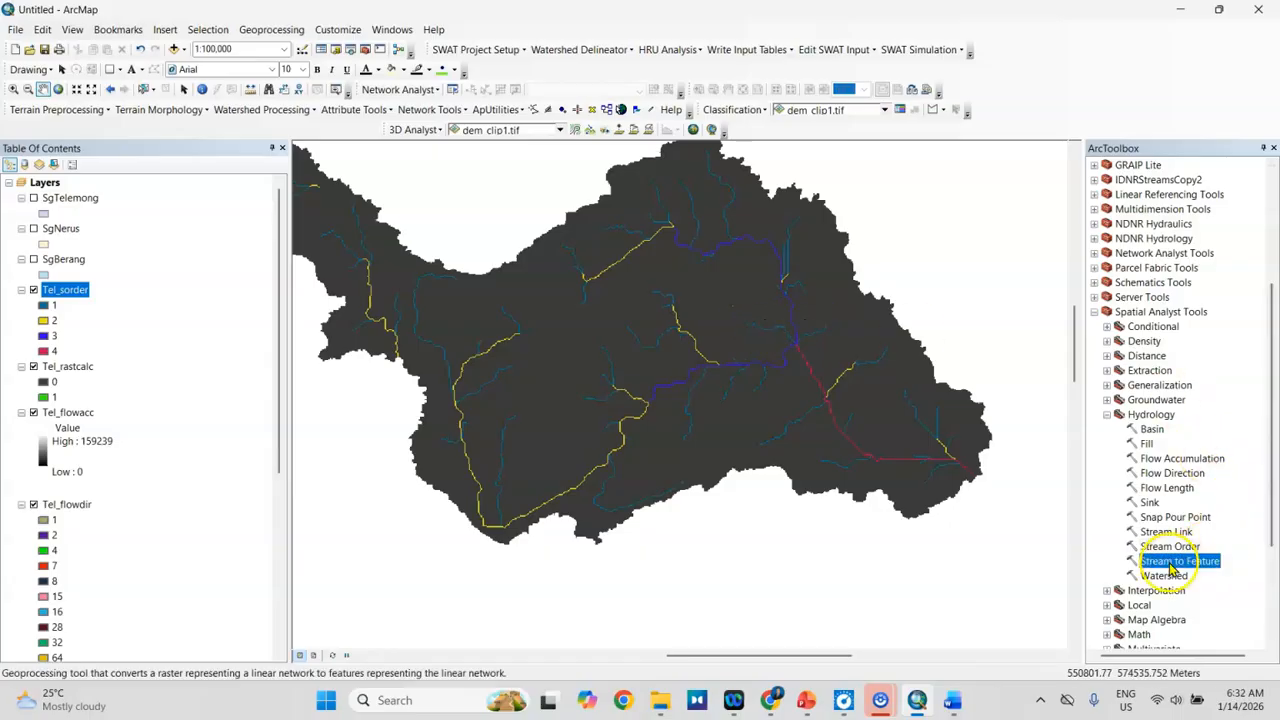
double_click(1180, 563)
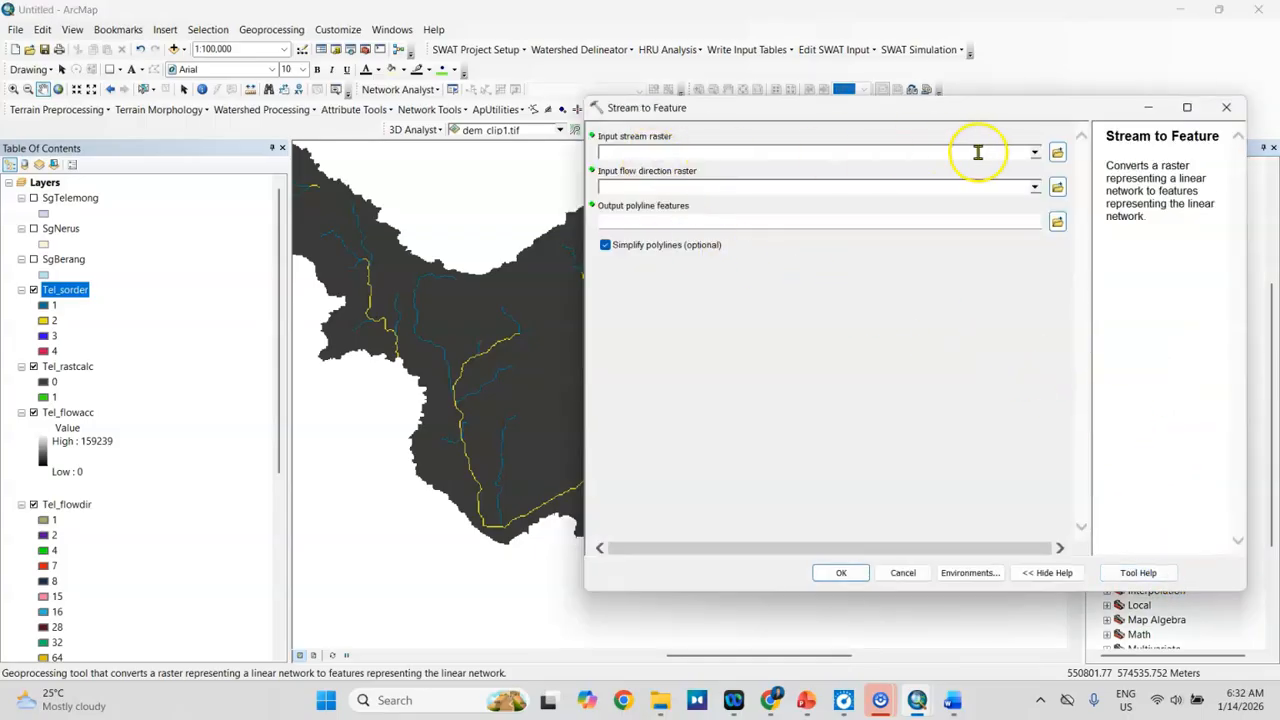
click(1035, 153)
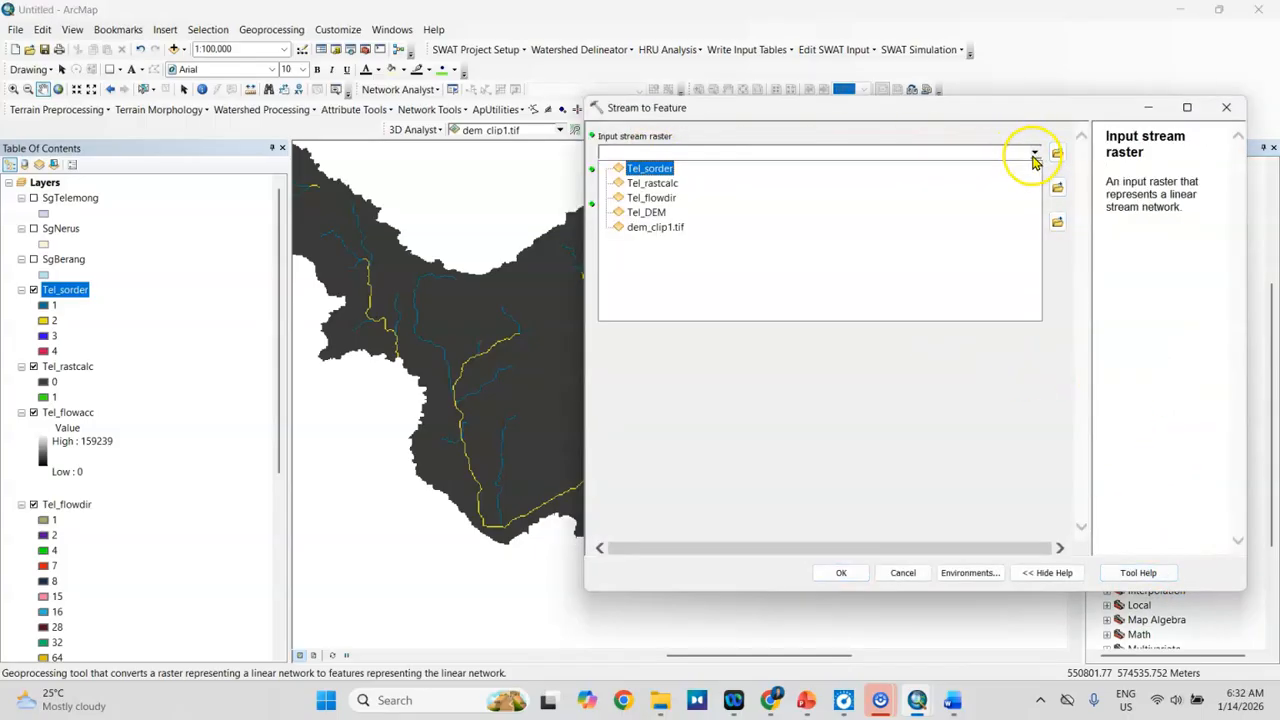
click(652, 170)
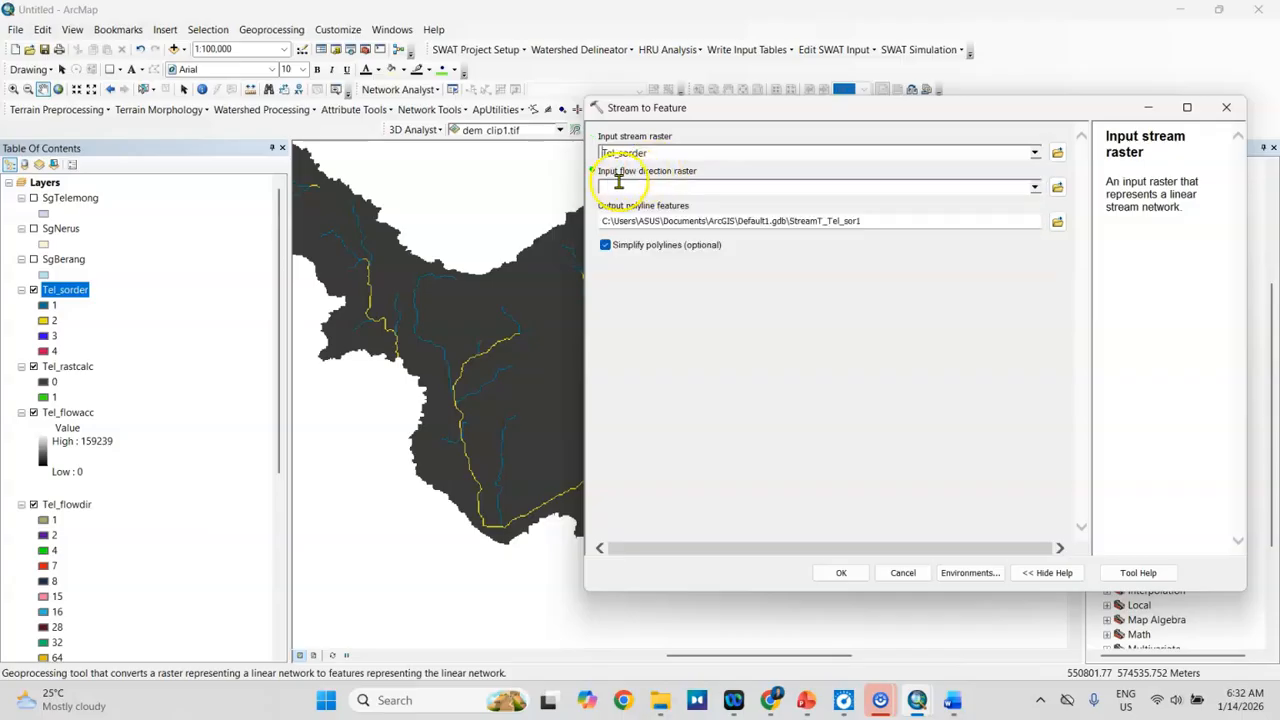
click(1035, 187)
click(643, 234)
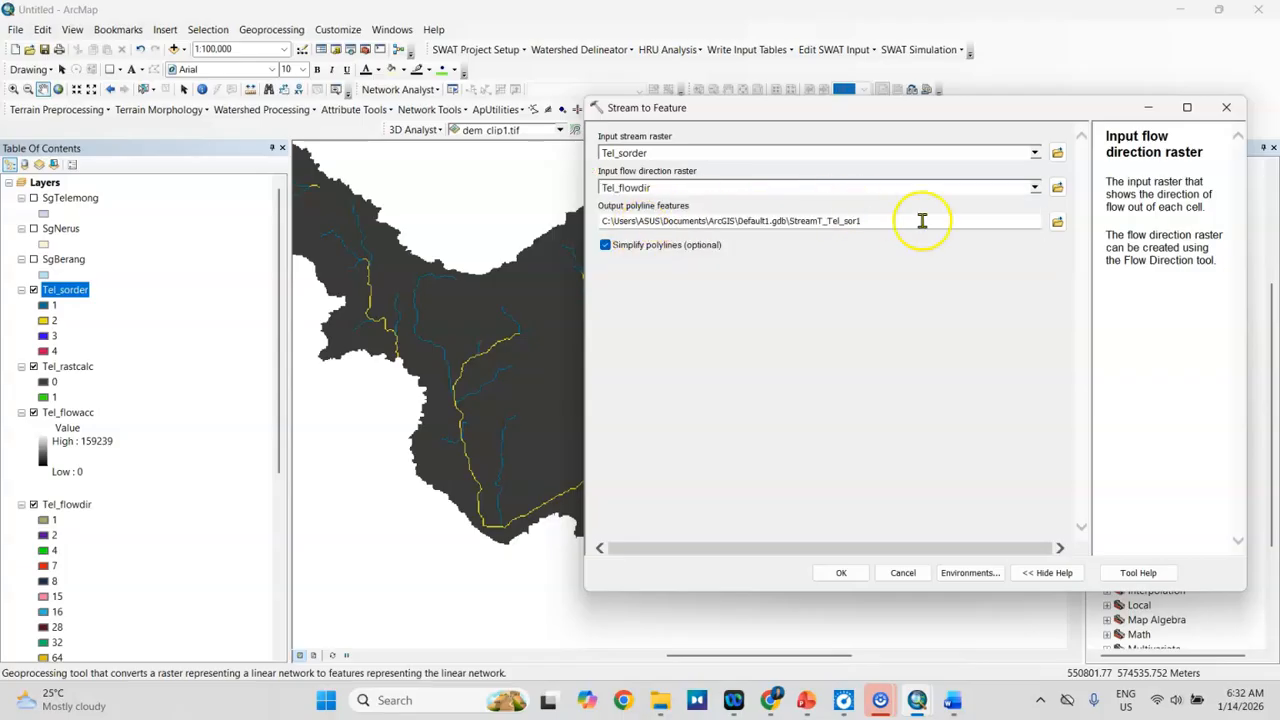
Step: Save the output polyline features as Tel_river in the SgTelemong folder, run Stream to Feature and dismiss its completion report
click(1057, 222)
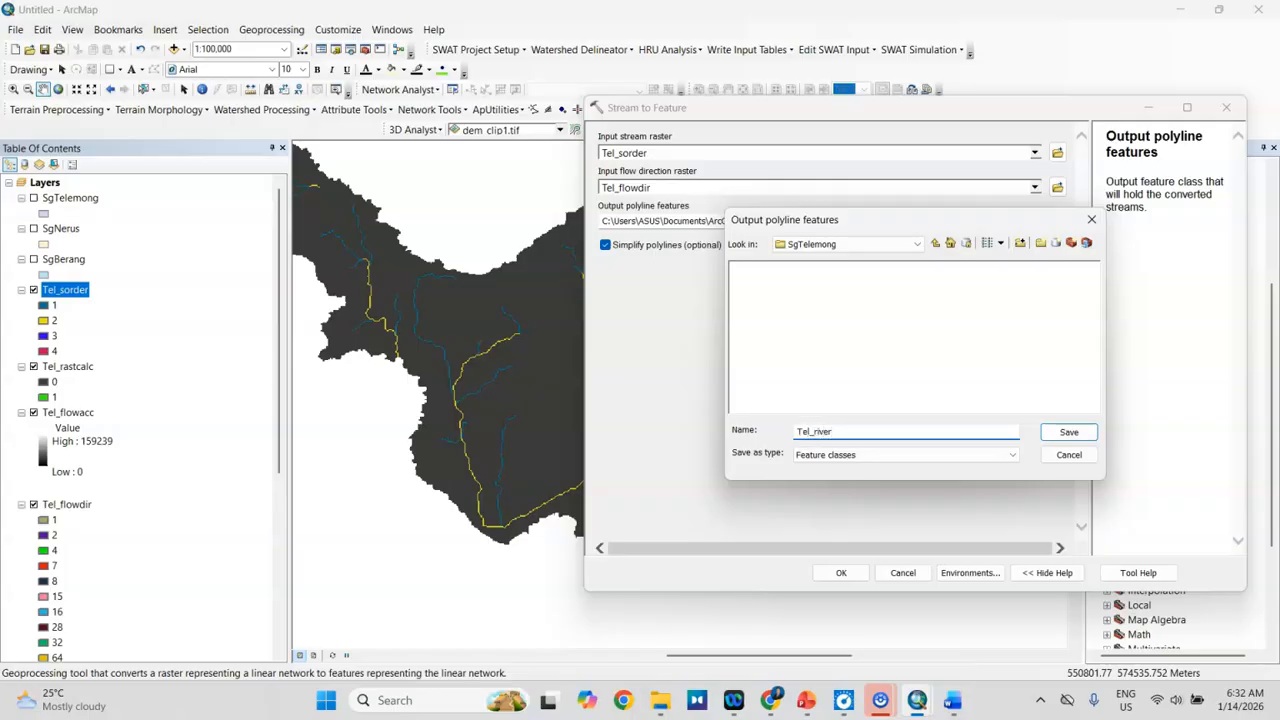
click(1044, 436)
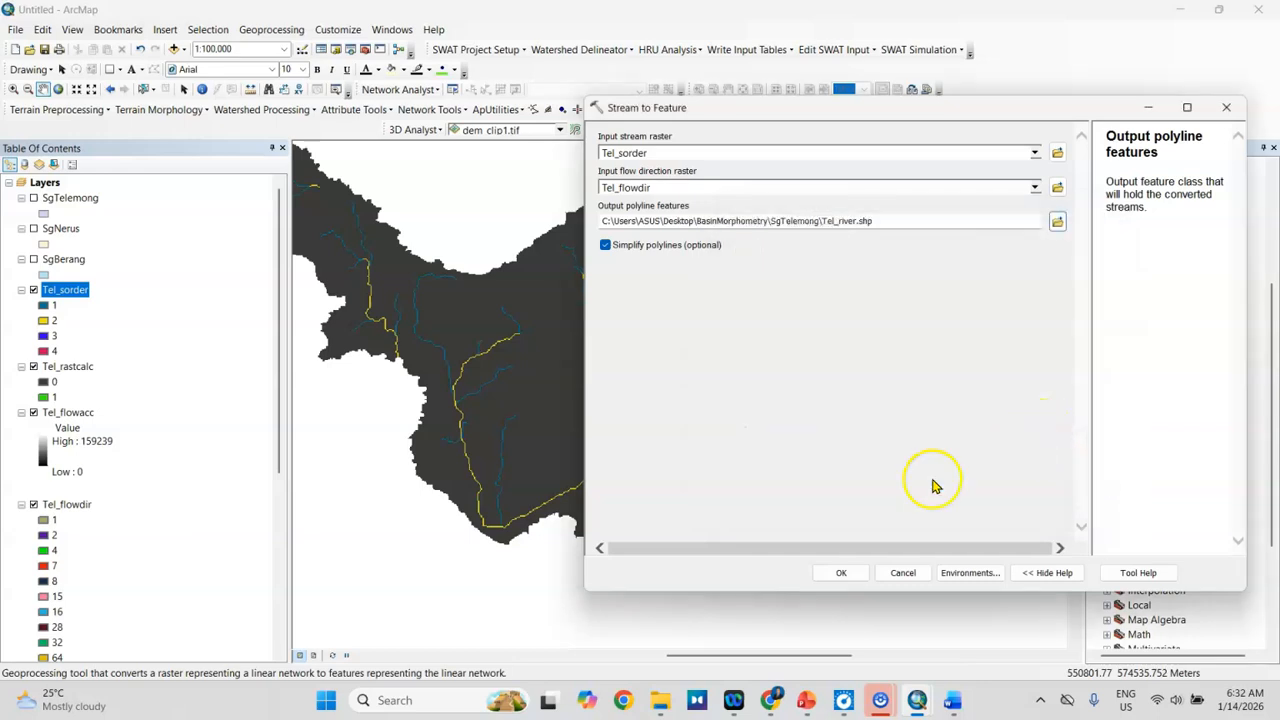
click(834, 572)
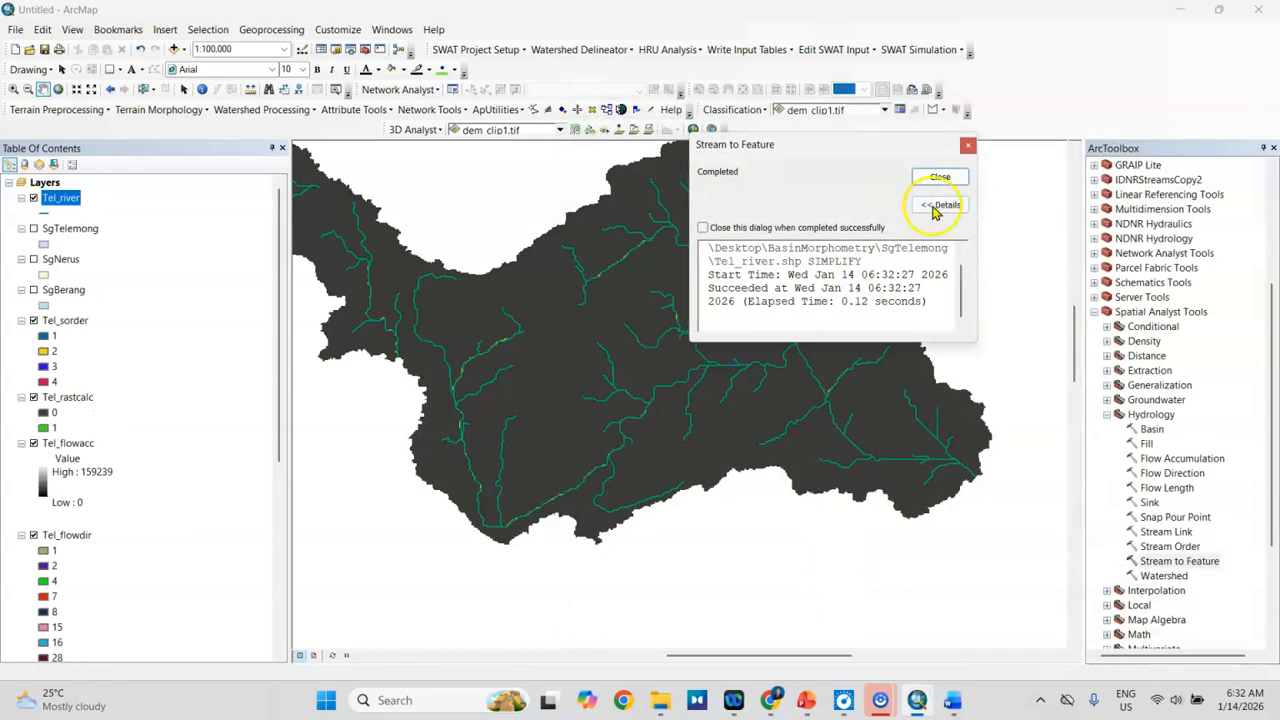
click(940, 178)
Step: Hide the Tel_sorder, Tel_rastcalc, Tel_flowacc, Tel_flowdir and Tel_DEM rasters, and show the SgTelemong basin polygon beneath the rivers
drag(586, 286, 622, 298)
drag(534, 297, 560, 297)
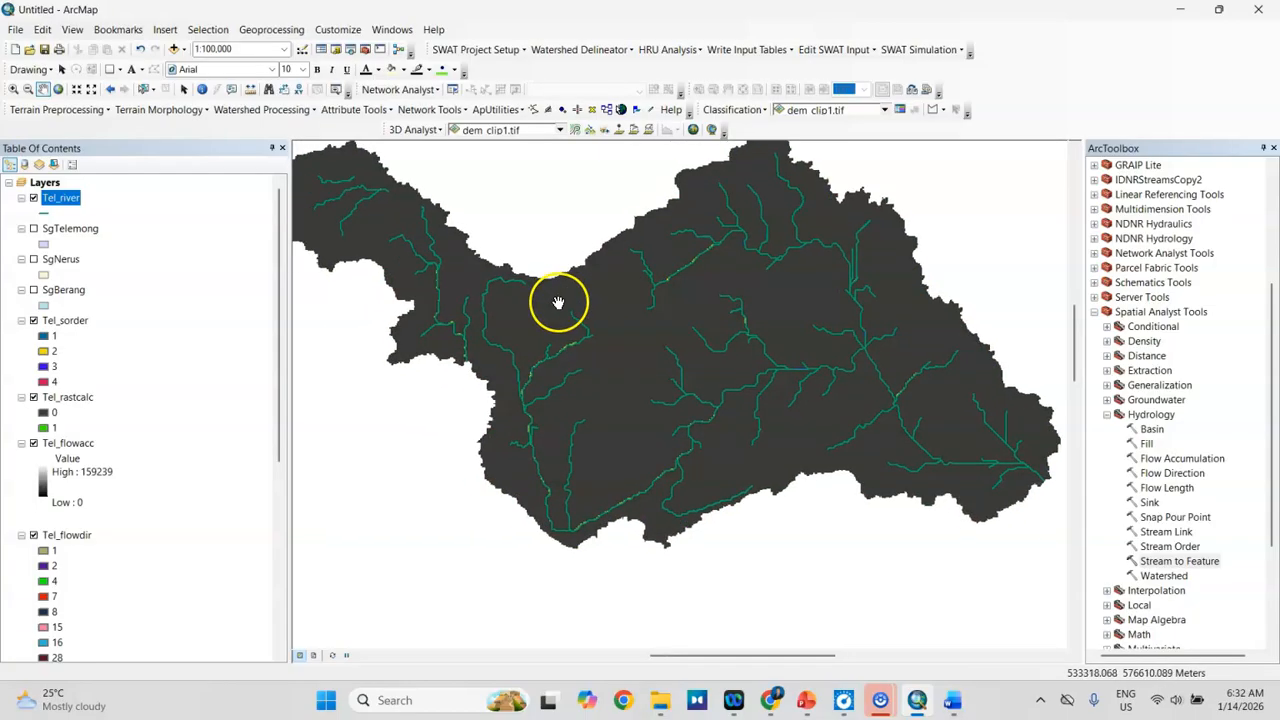
scroll(525, 350, up, 1)
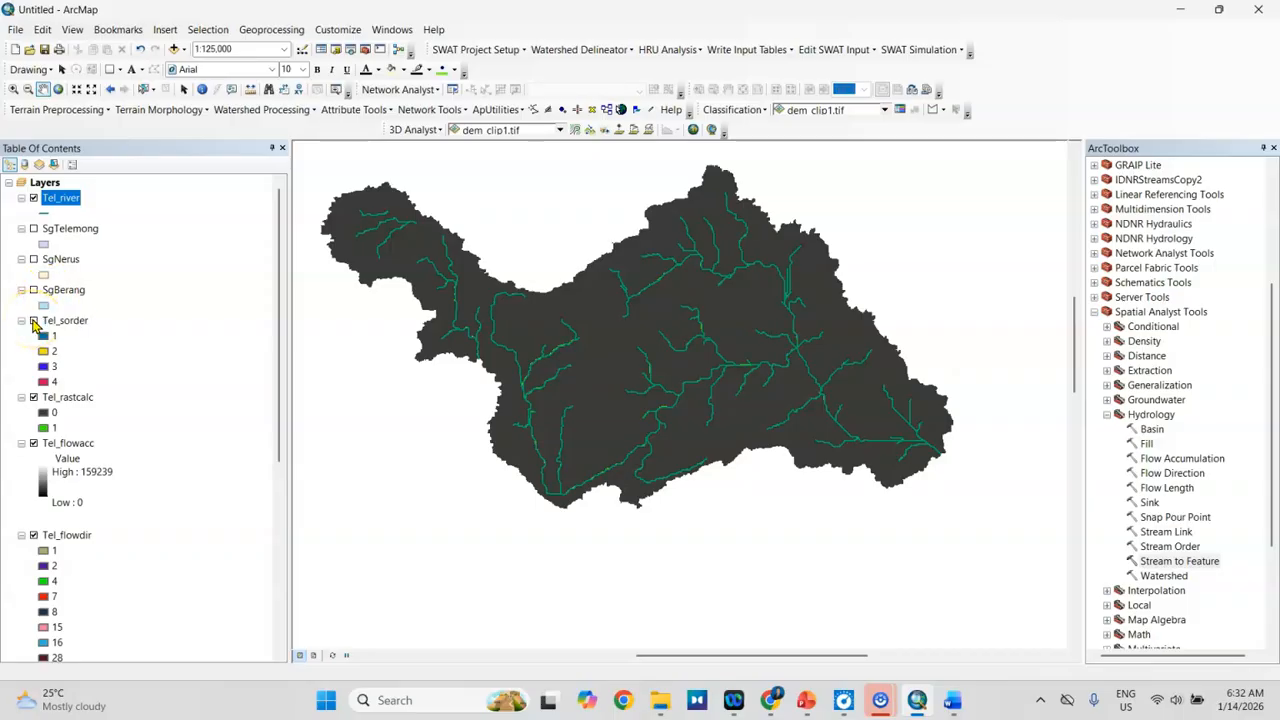
click(33, 397)
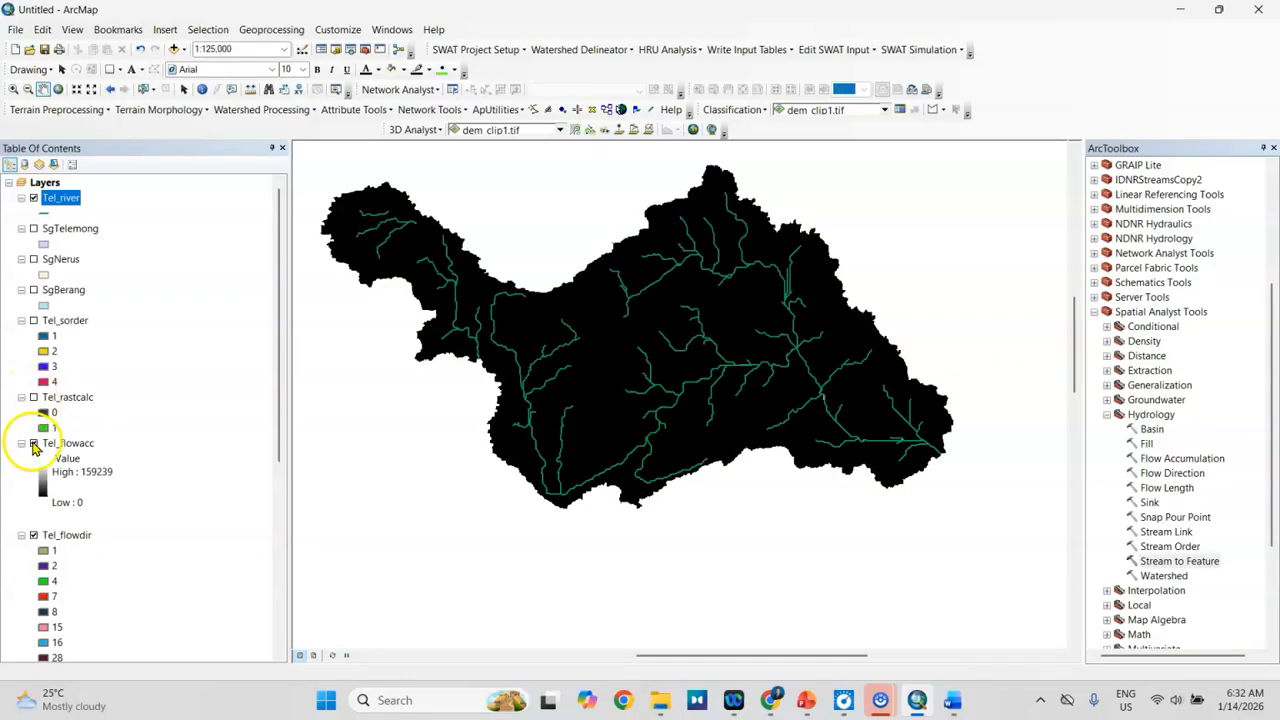
click(33, 443)
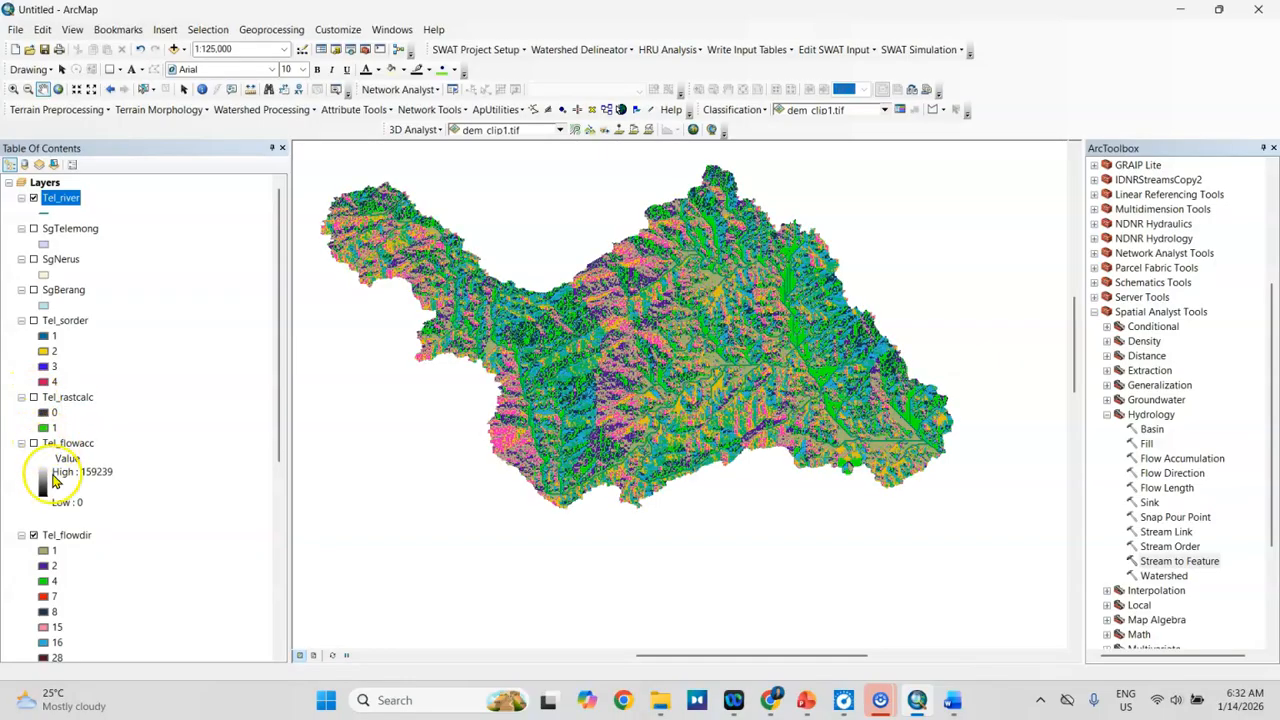
click(33, 535)
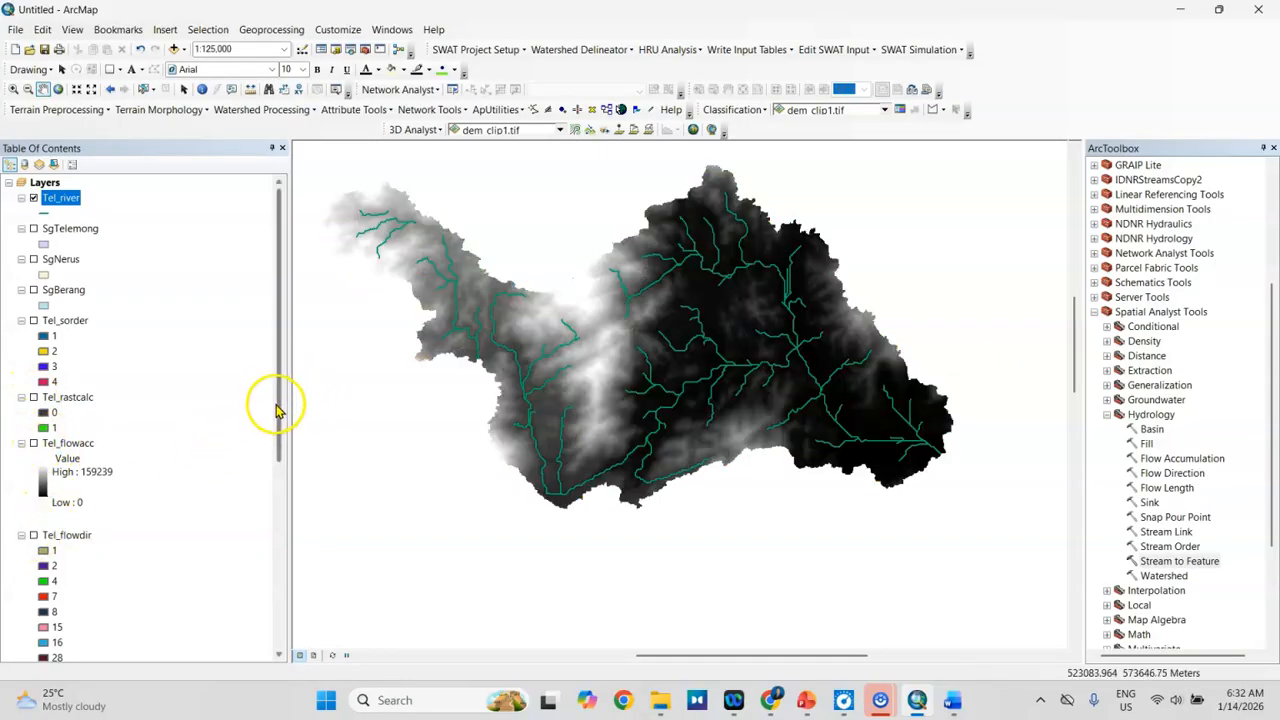
scroll(272, 450, down, 6)
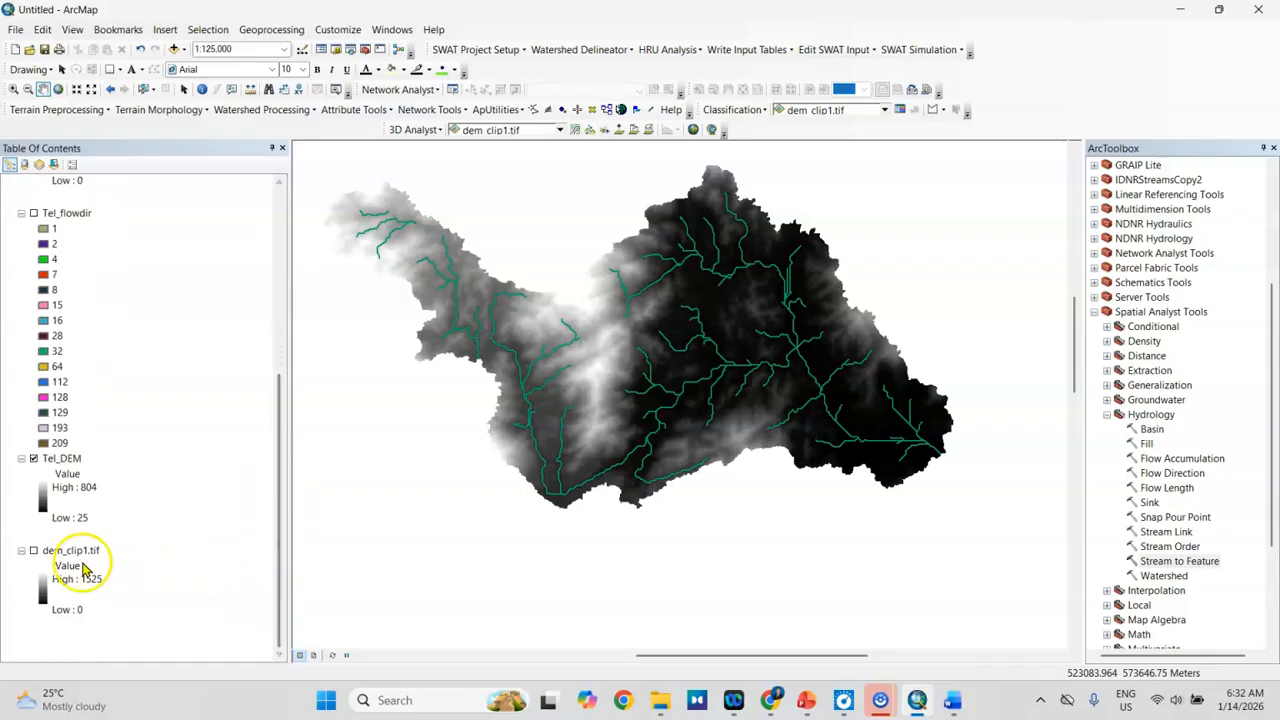
click(33, 458)
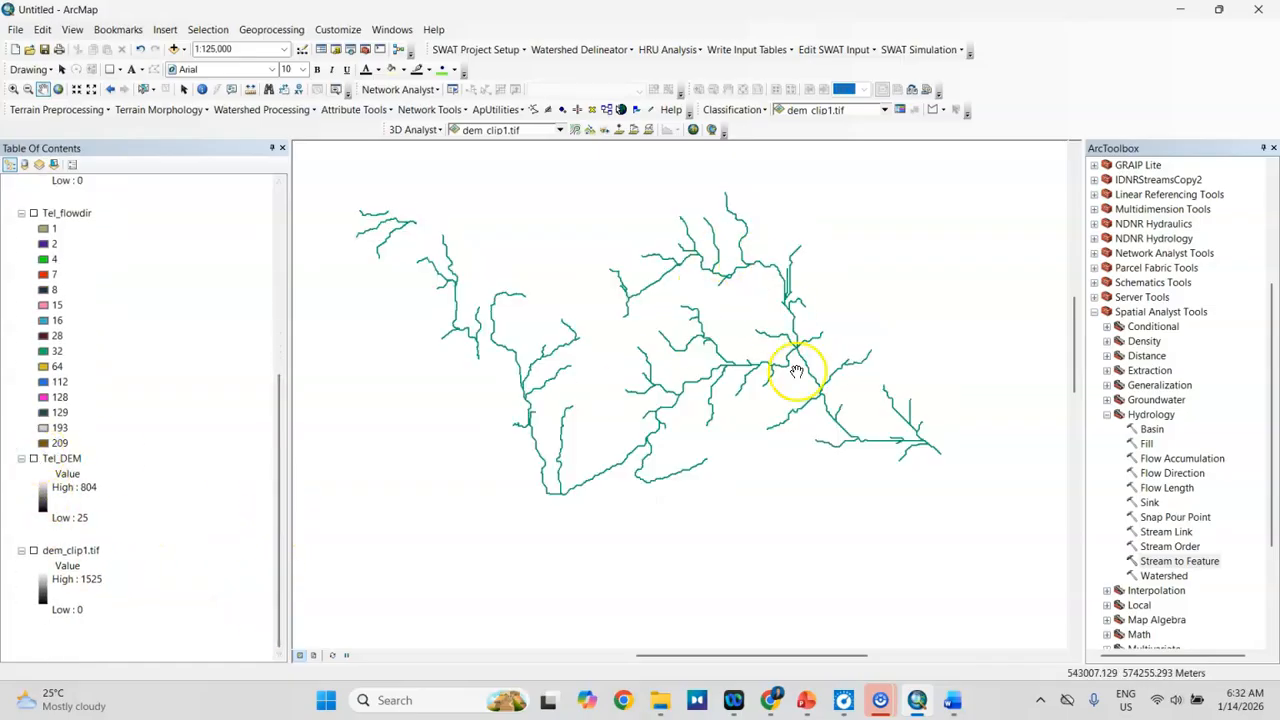
scroll(281, 338, up, 3)
drag(281, 338, 306, 194)
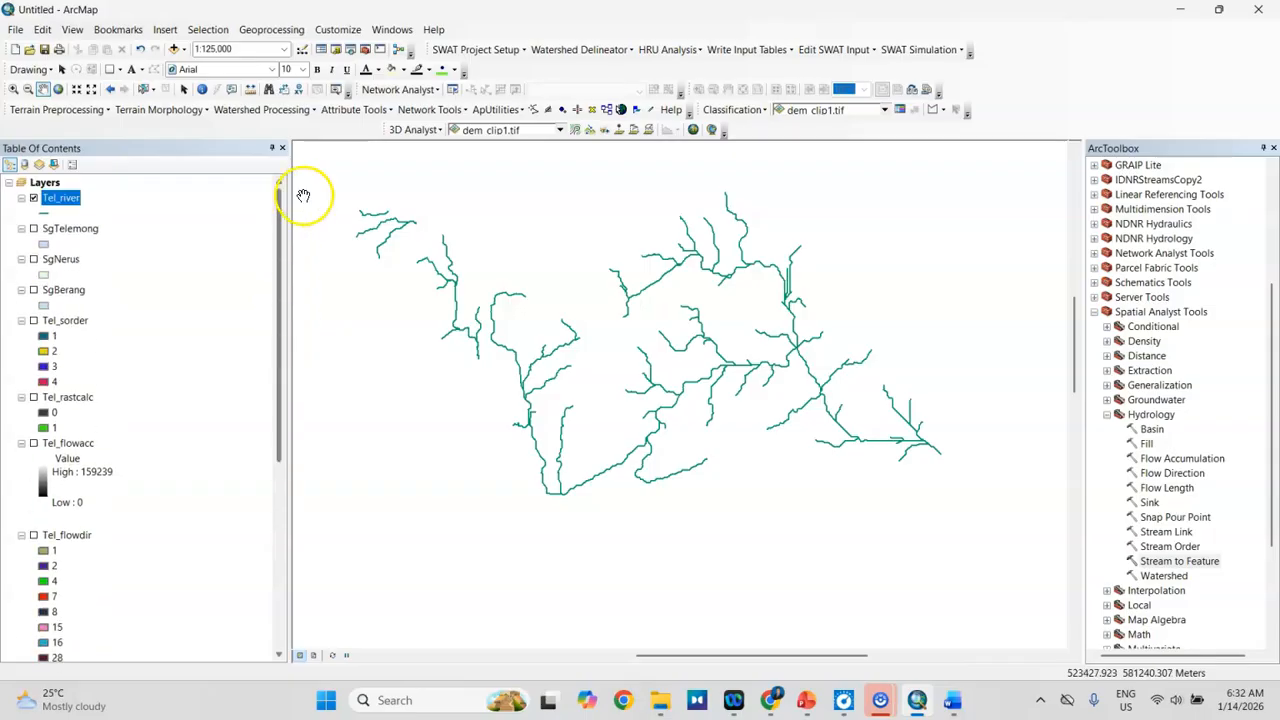
click(33, 229)
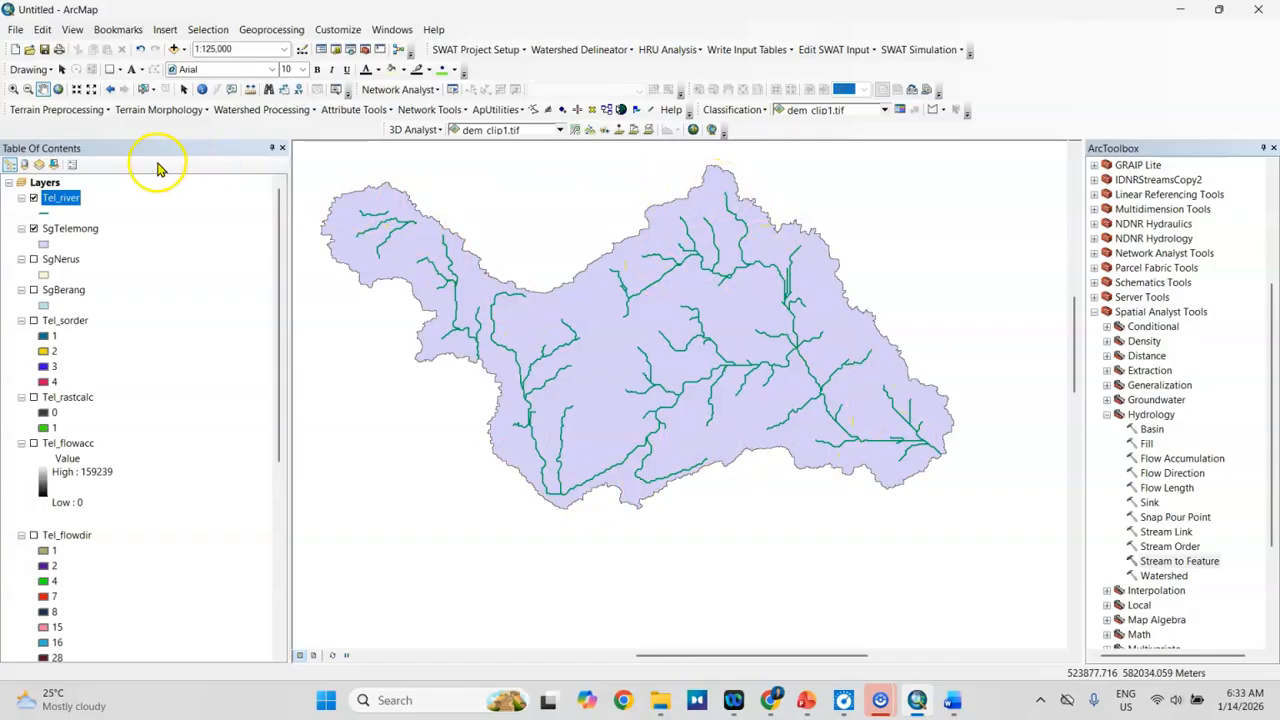
Step: Examine the GRID_CODE stream order values in the Tel_river attribute table, and close the table
right_click(60, 200)
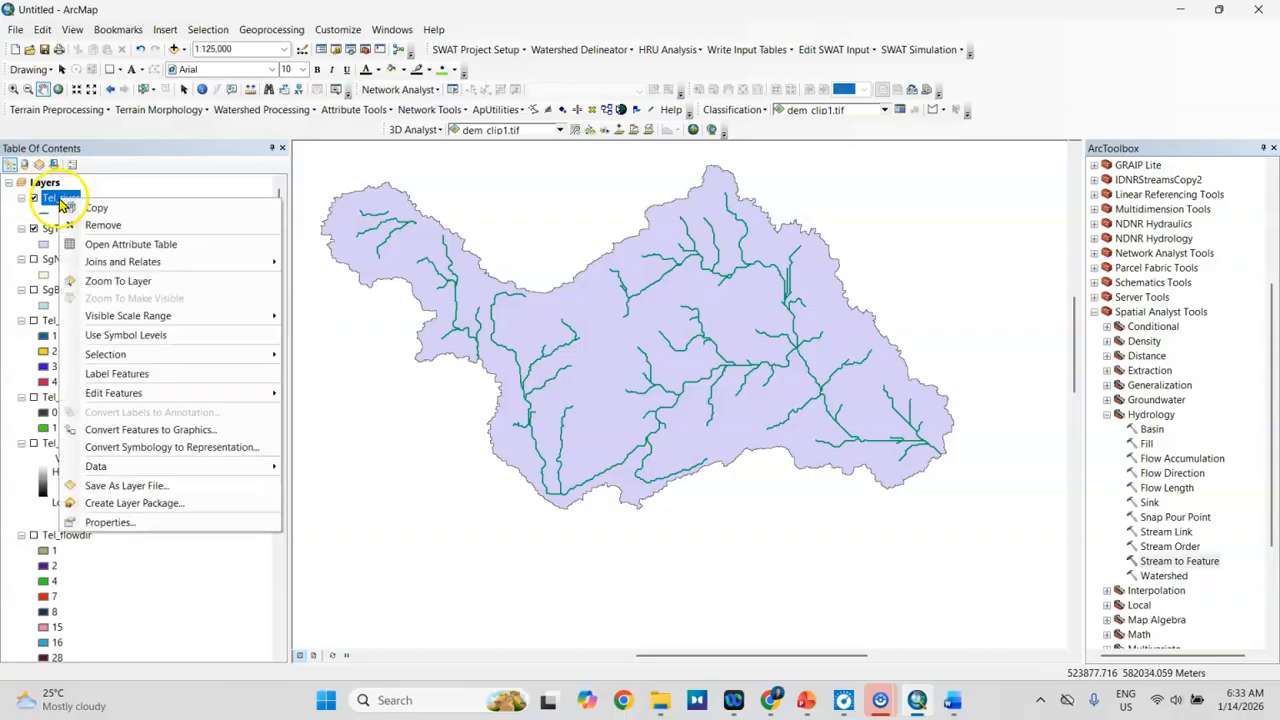
click(112, 247)
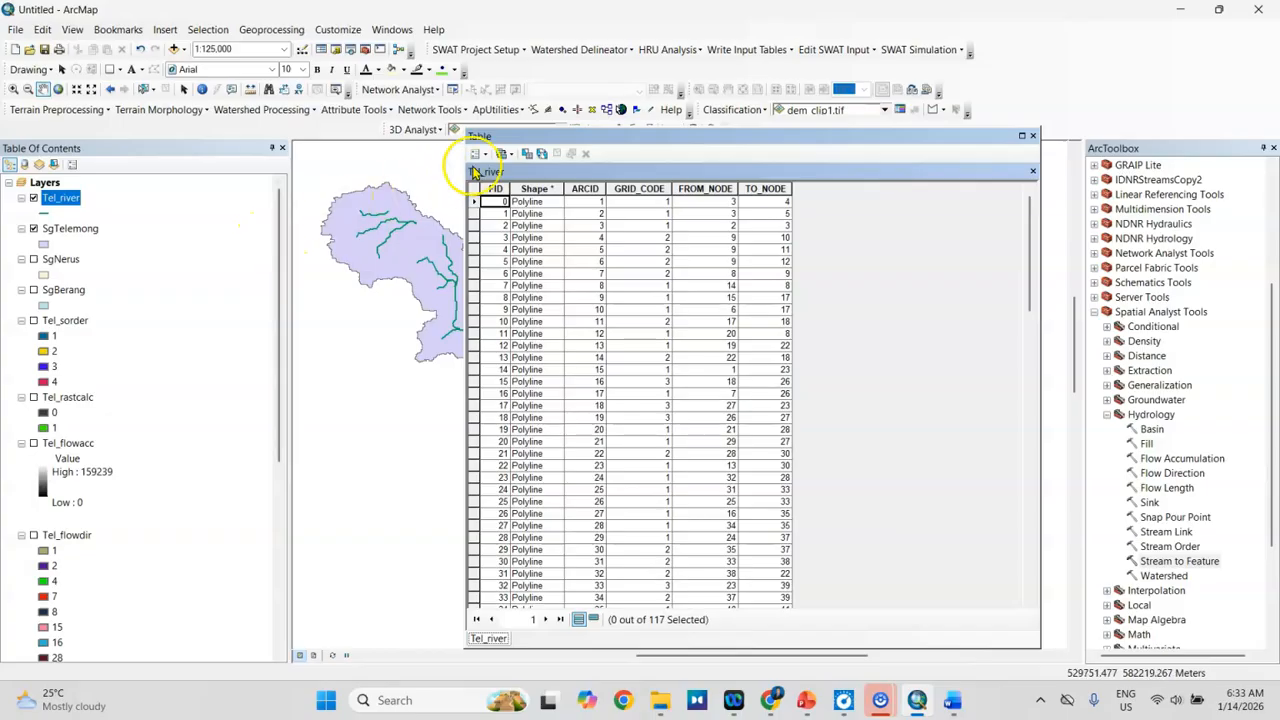
drag(535, 140, 696, 138)
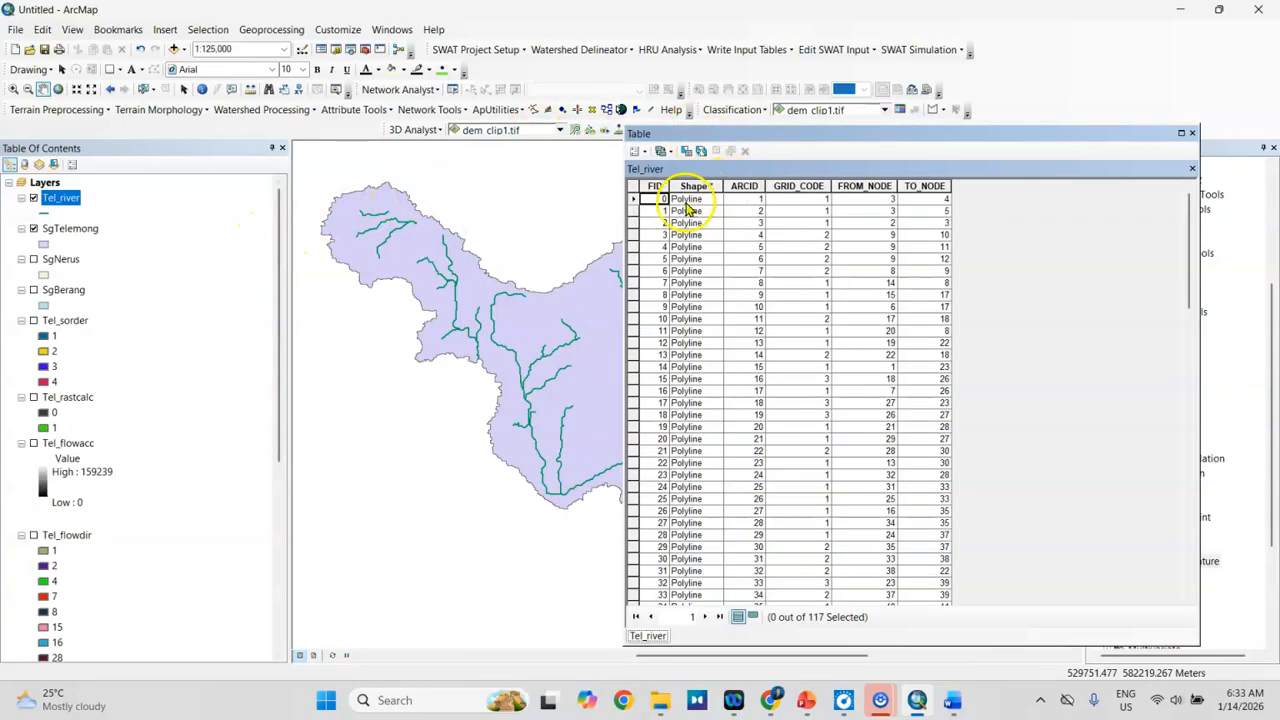
drag(1190, 206, 1190, 535)
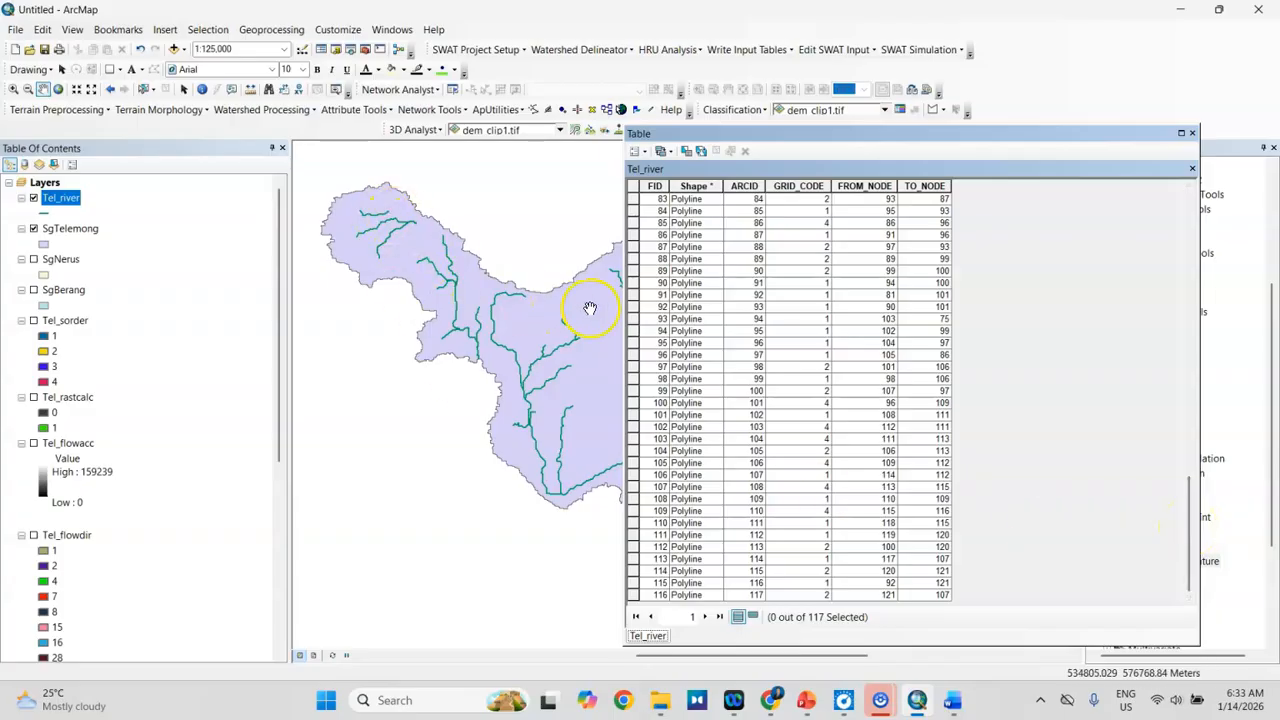
click(810, 186)
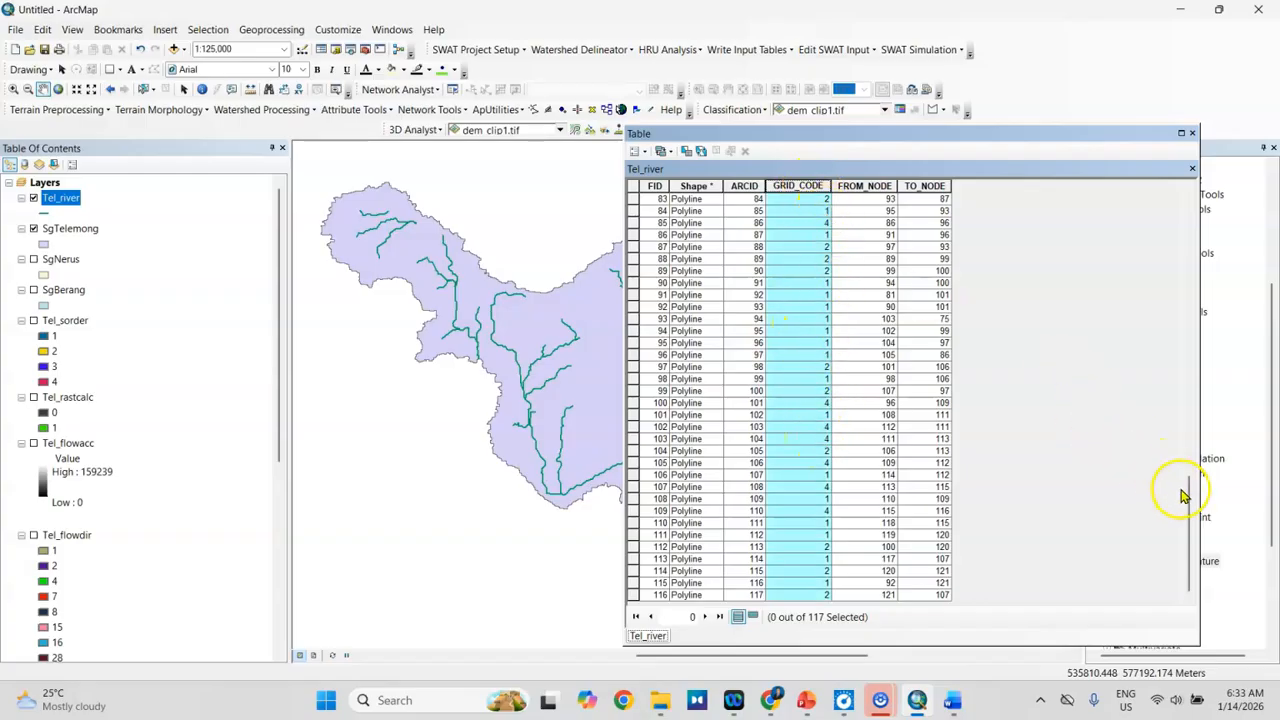
click(1192, 133)
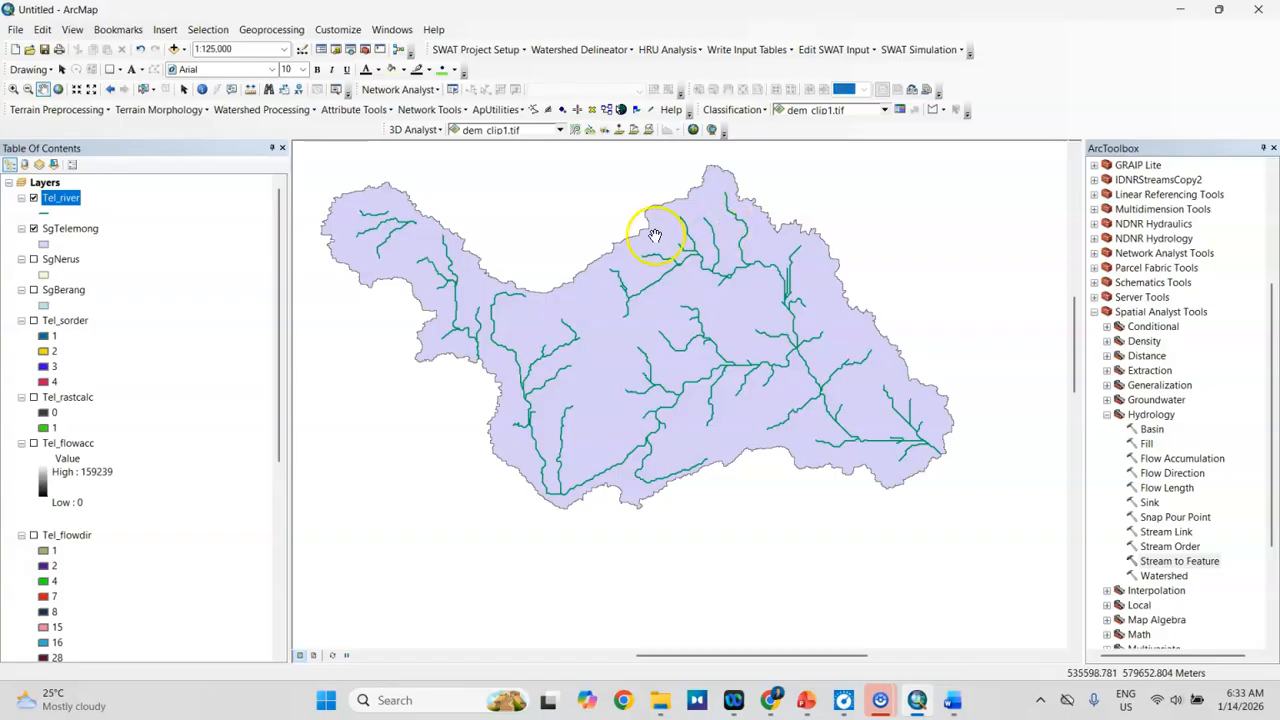
Step: Label the Tel_river features with the GRID_CODE field at font size 10
right_click(56, 204)
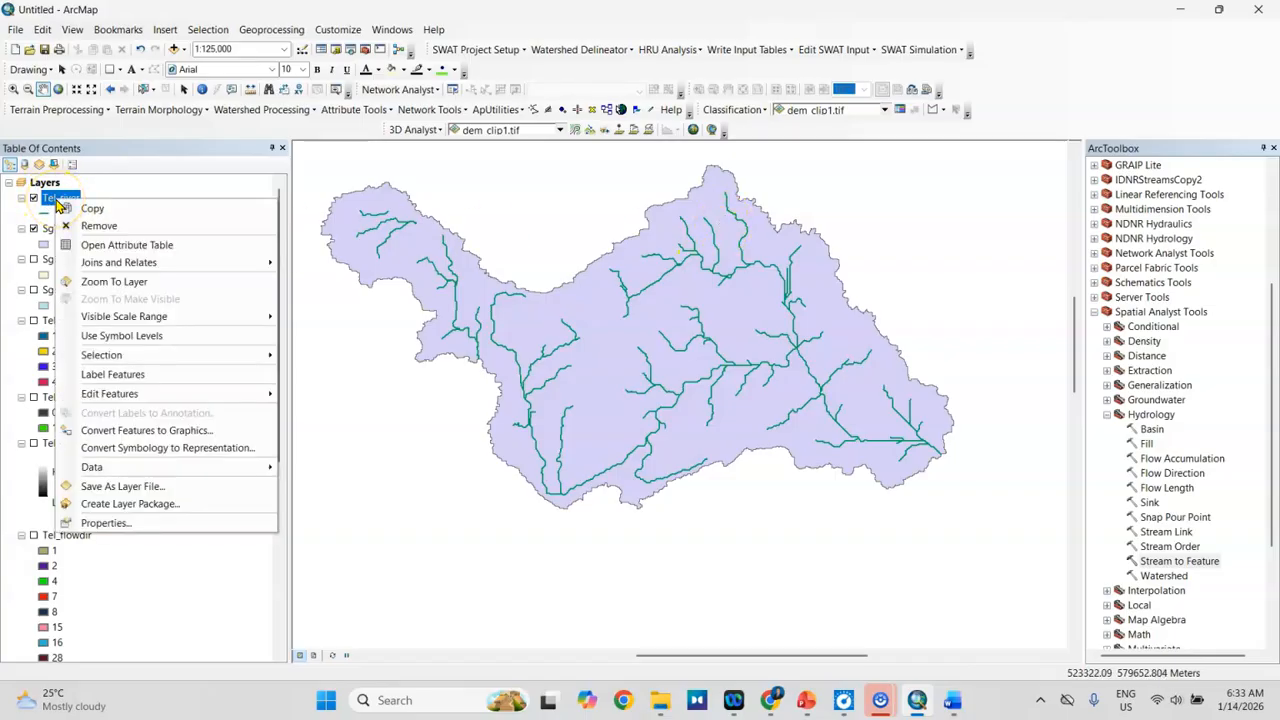
click(106, 522)
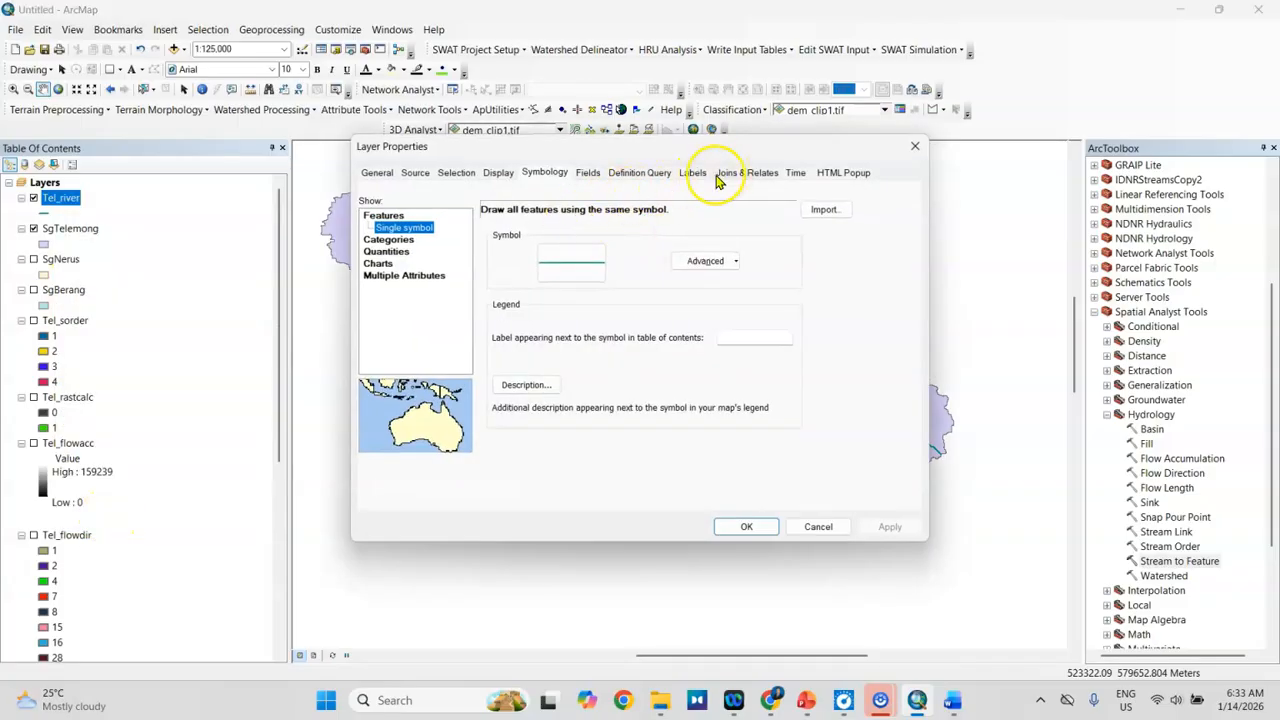
click(695, 175)
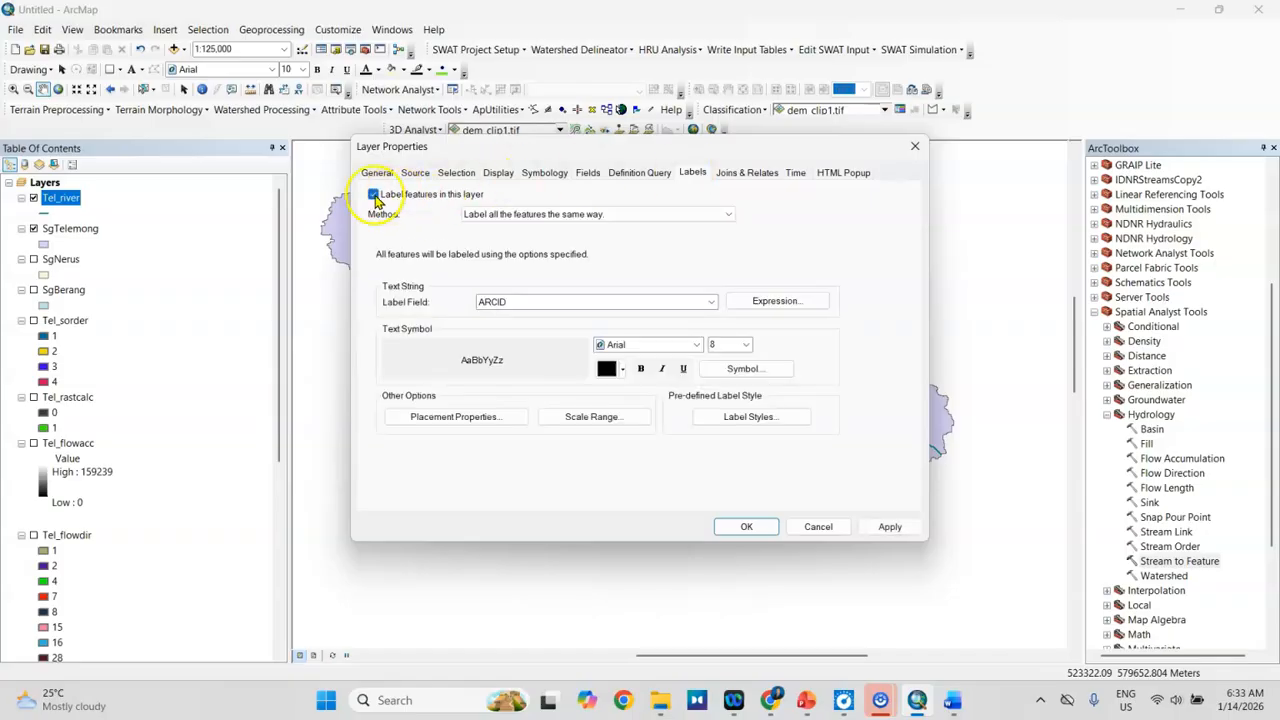
click(508, 301)
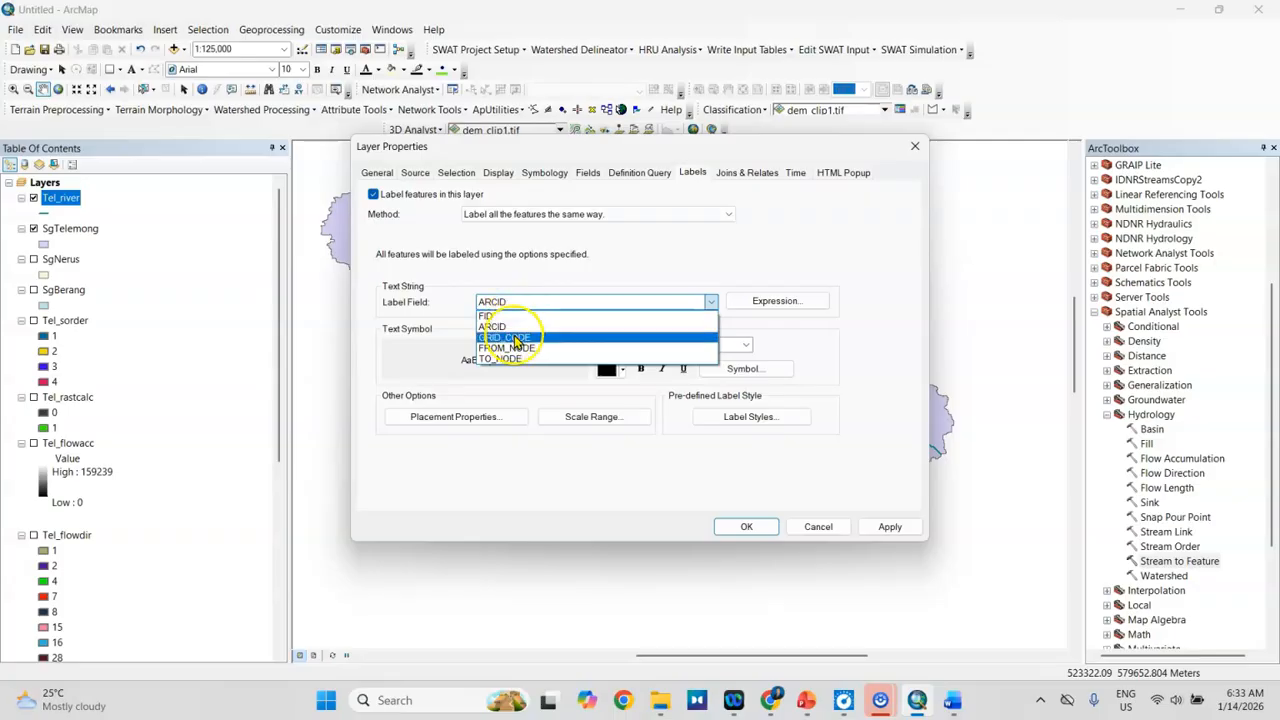
click(515, 338)
click(745, 344)
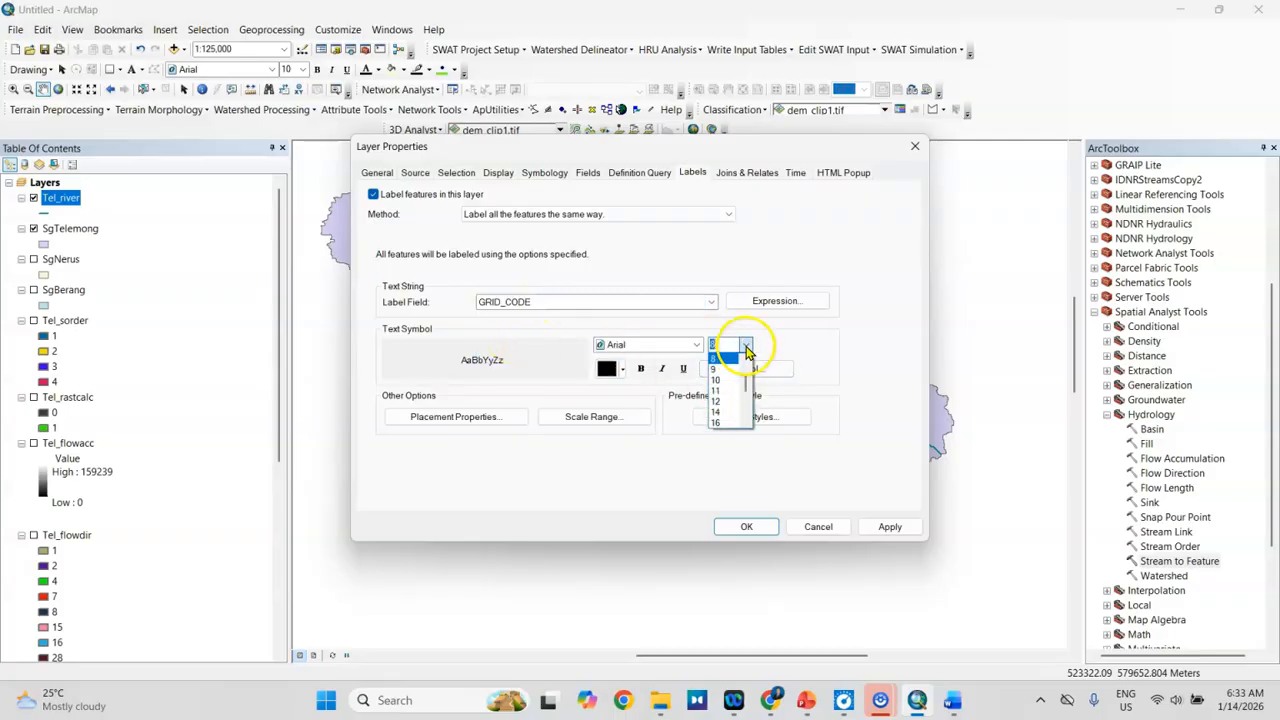
click(727, 384)
click(880, 526)
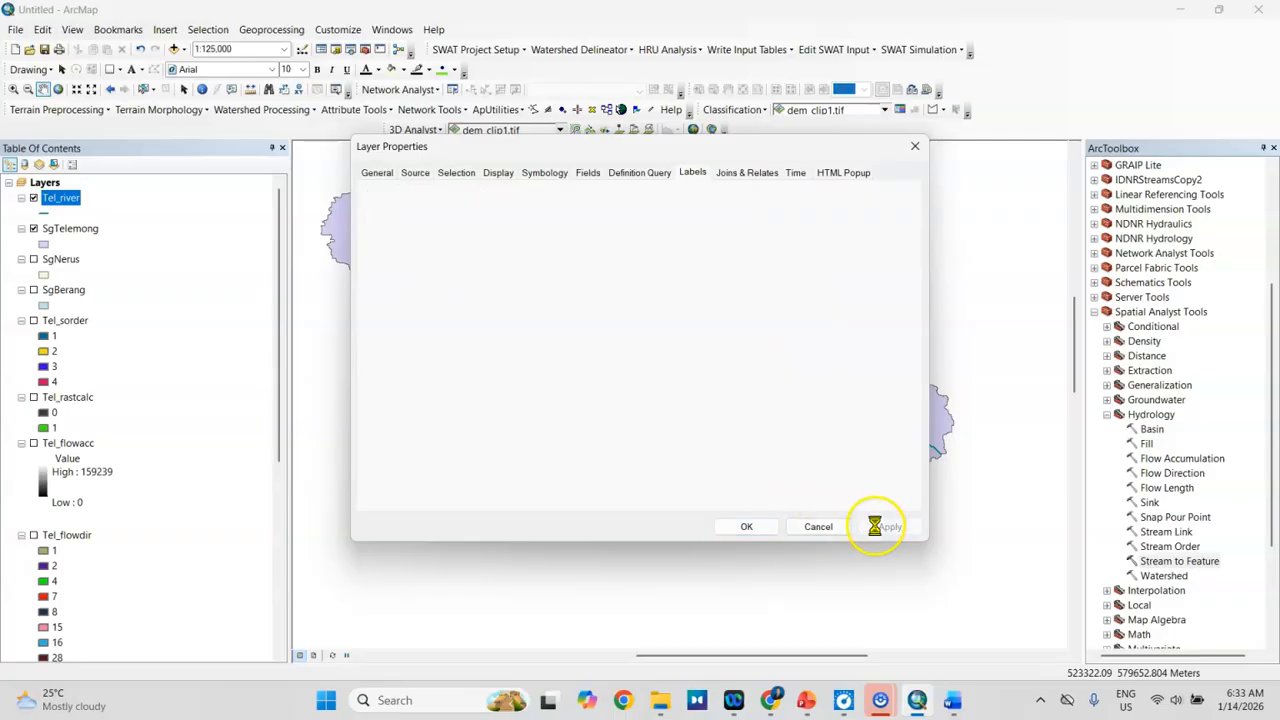
click(766, 527)
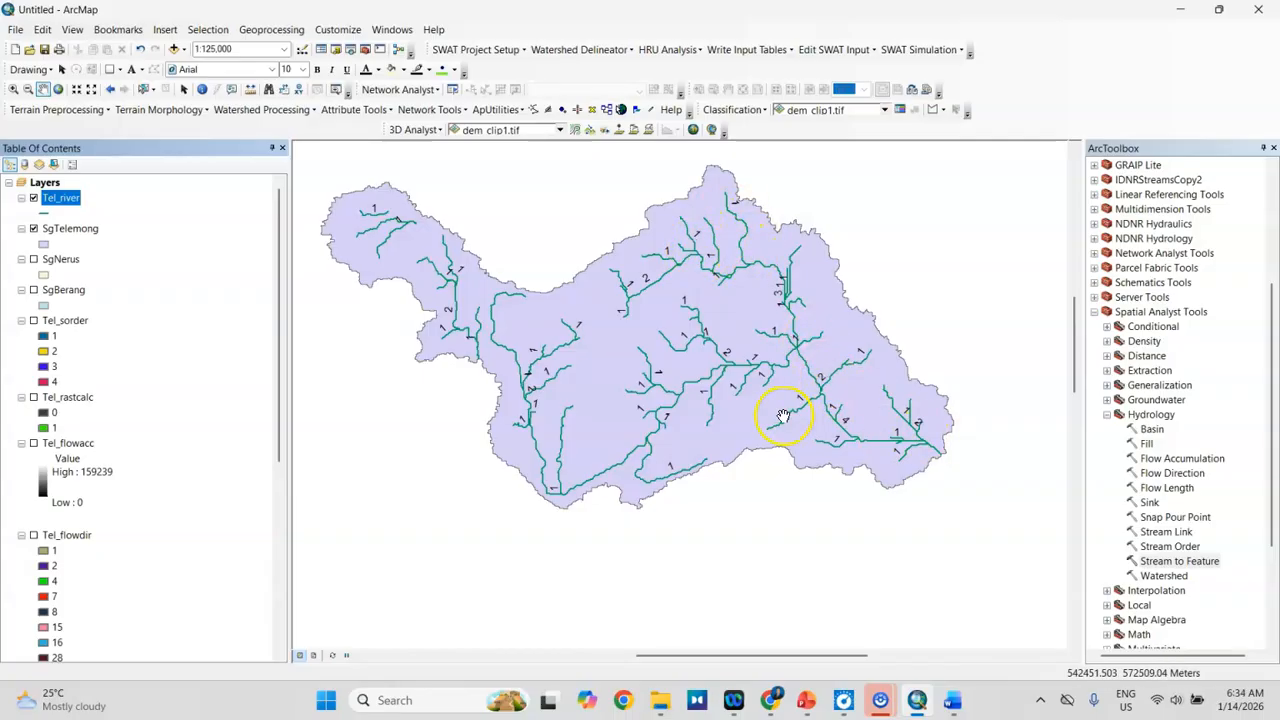
Step: Switch the map to layout view and set the Letter page to landscape orientation
scroll(781, 415, up, 3)
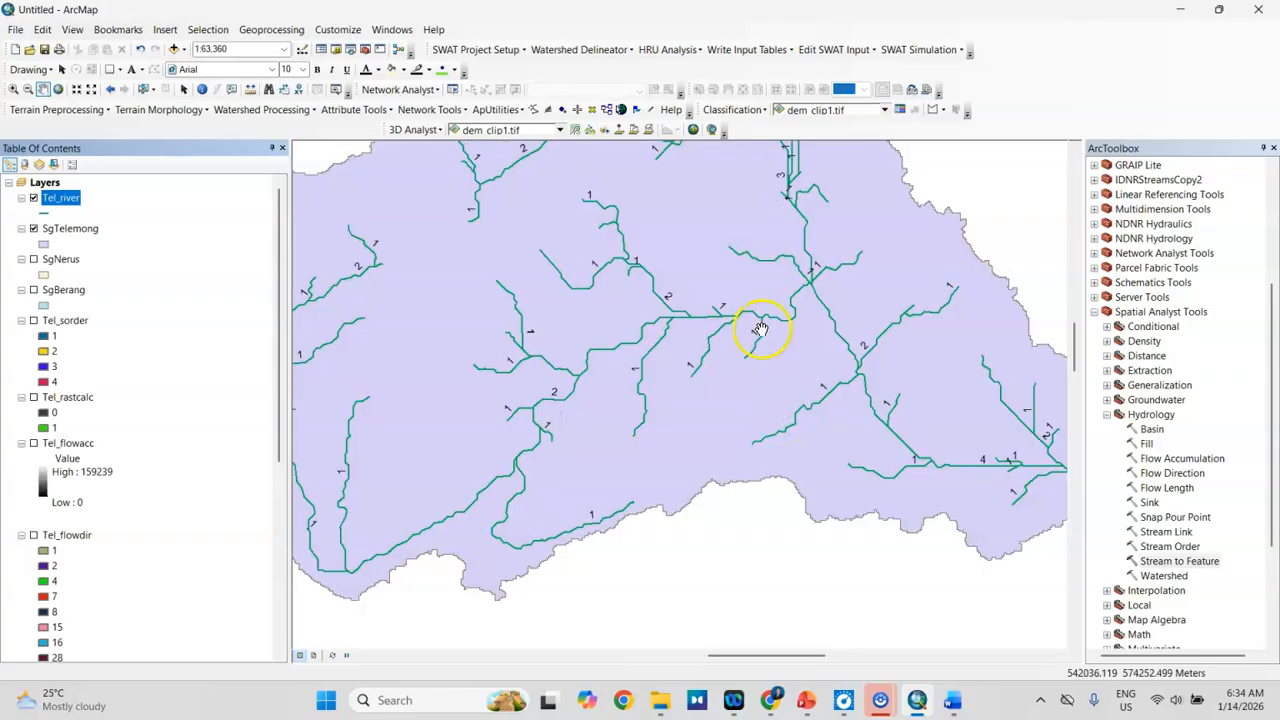
scroll(567, 410, down, 1)
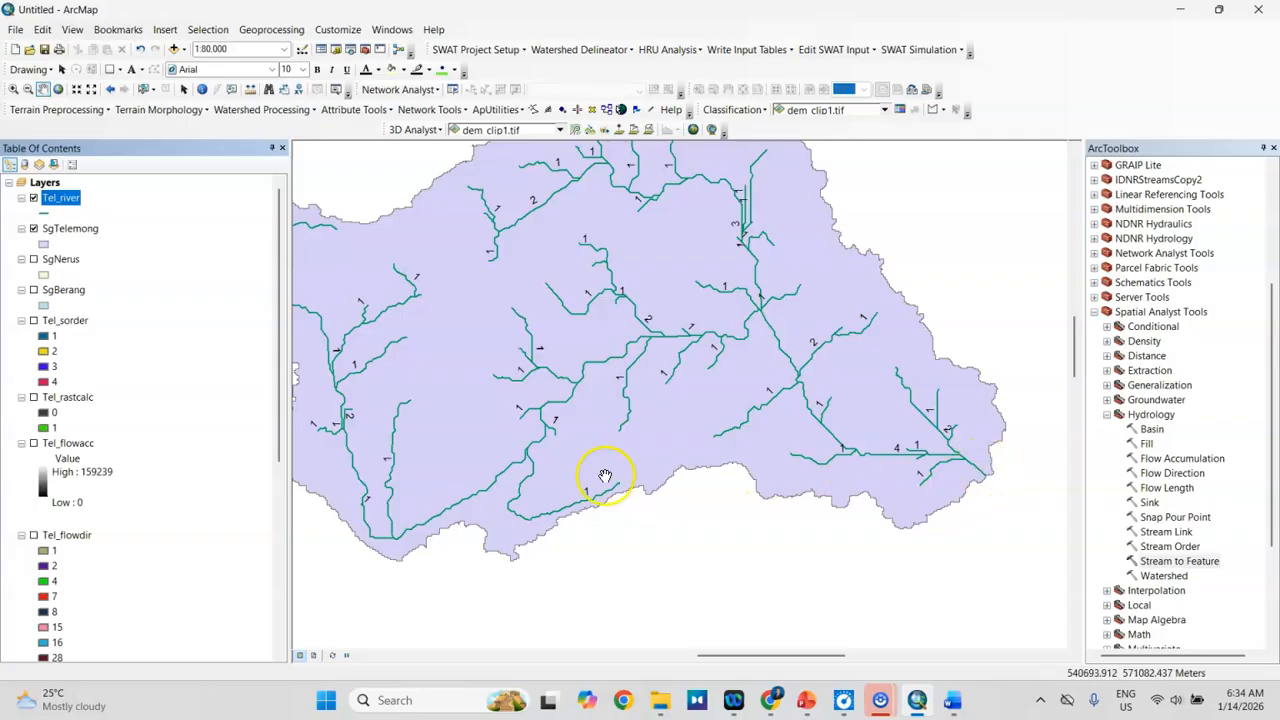
scroll(527, 491, down, 3)
scroll(906, 399, down, 1)
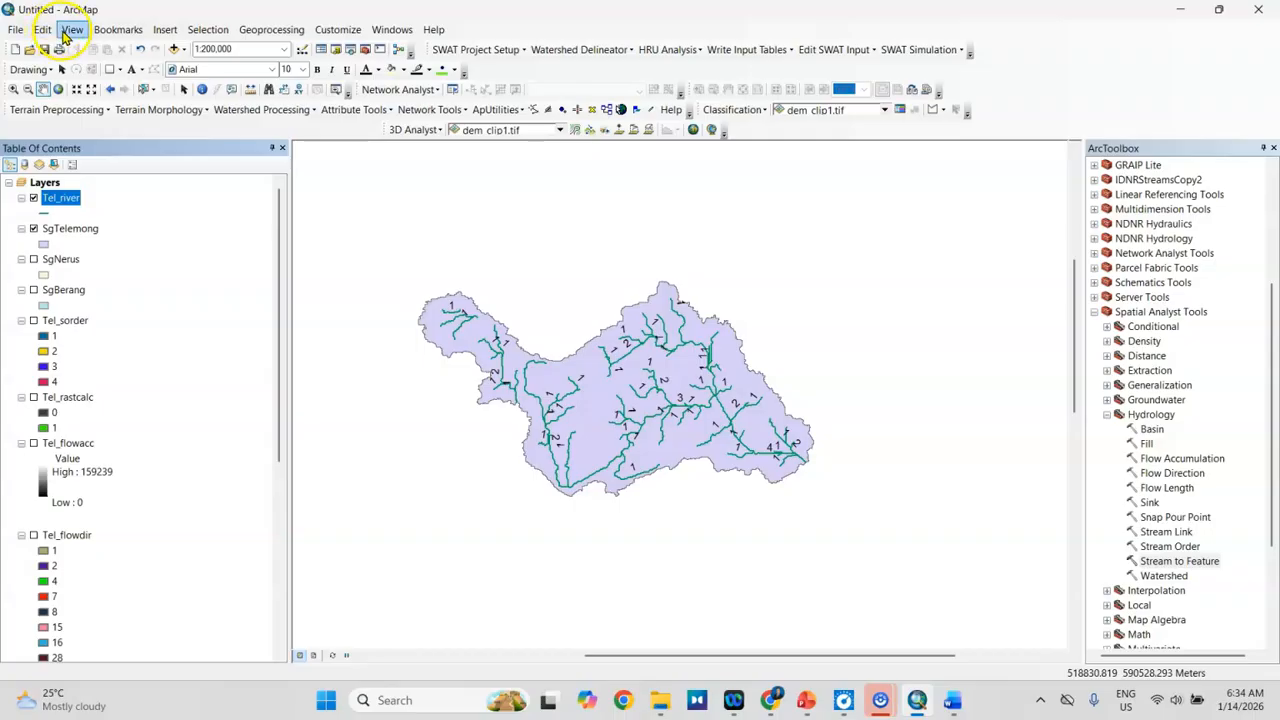
click(74, 31)
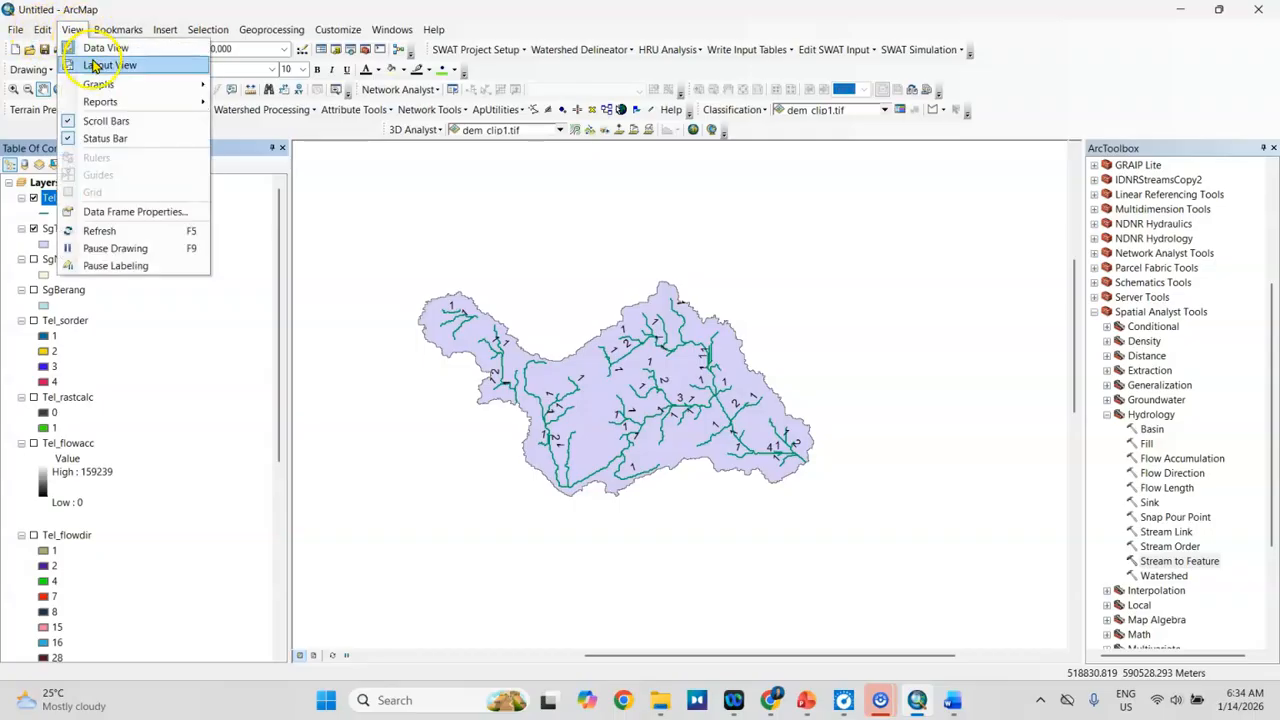
click(96, 66)
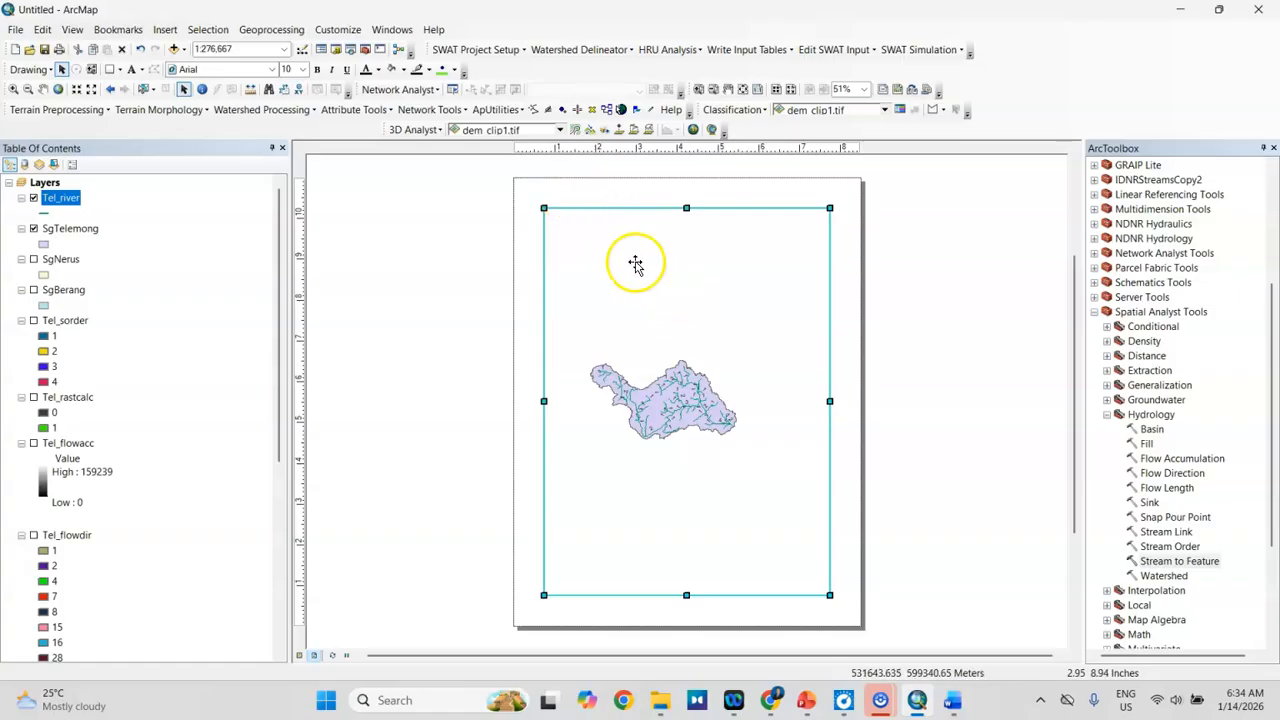
click(18, 31)
click(60, 211)
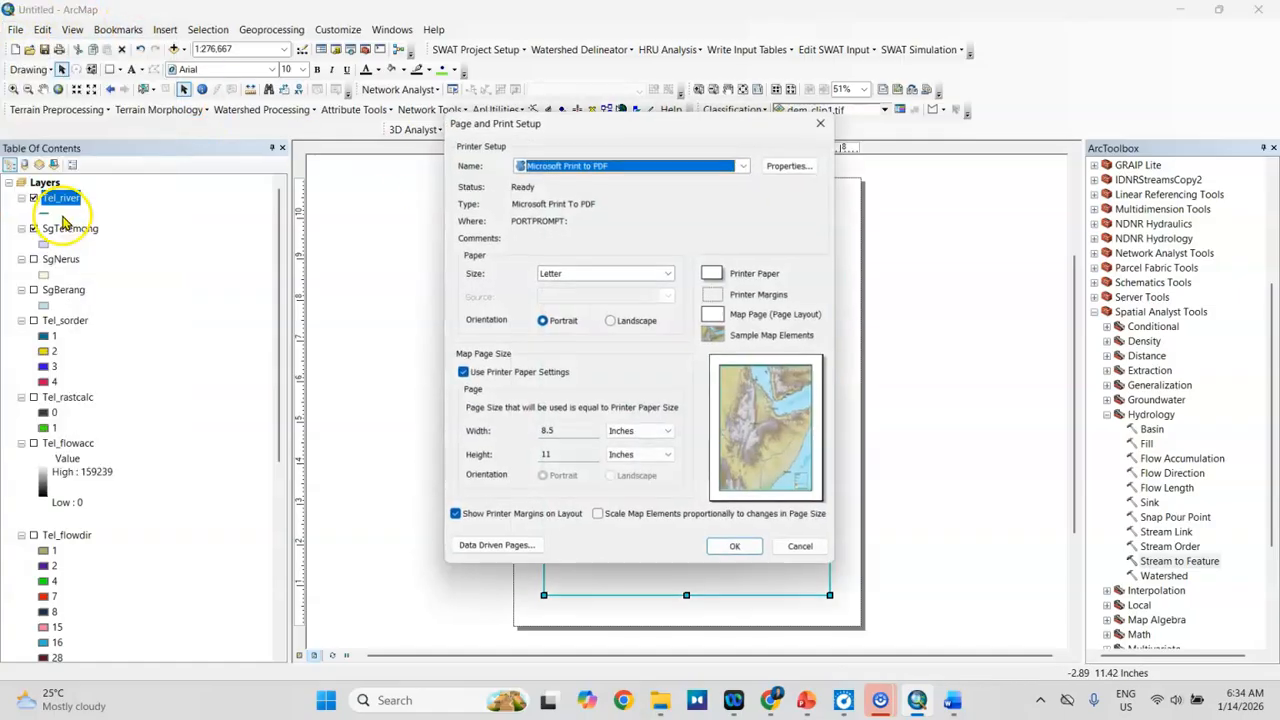
click(634, 321)
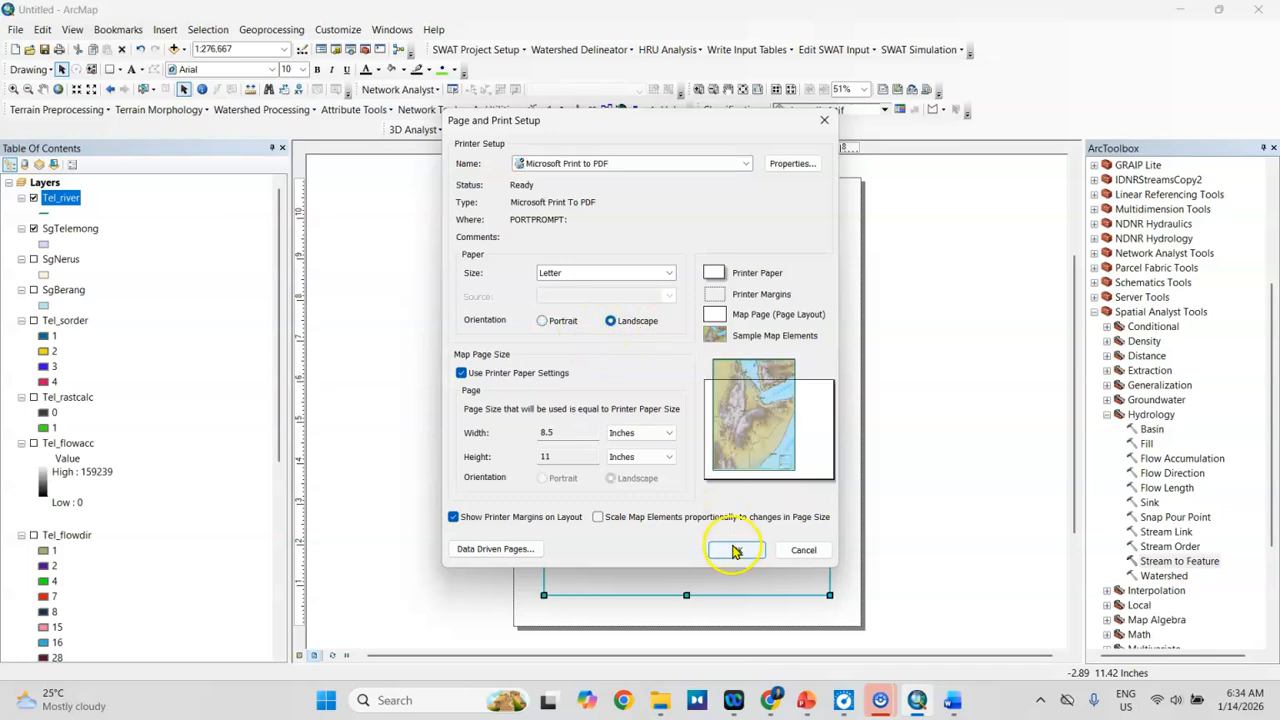
click(735, 551)
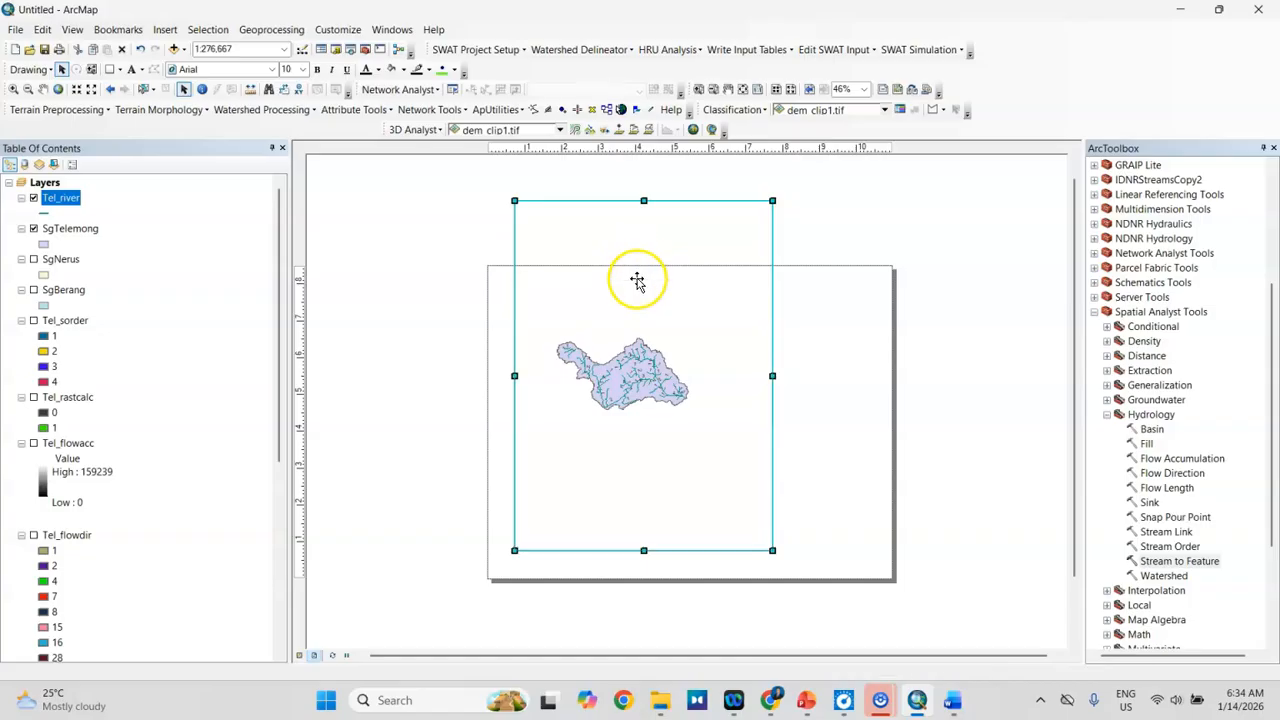
Step: Resize the data frame to fit inside the landscape page and zoom it to the SgTelemong layer
drag(772, 415, 877, 423)
drag(695, 550, 695, 565)
drag(514, 418, 498, 422)
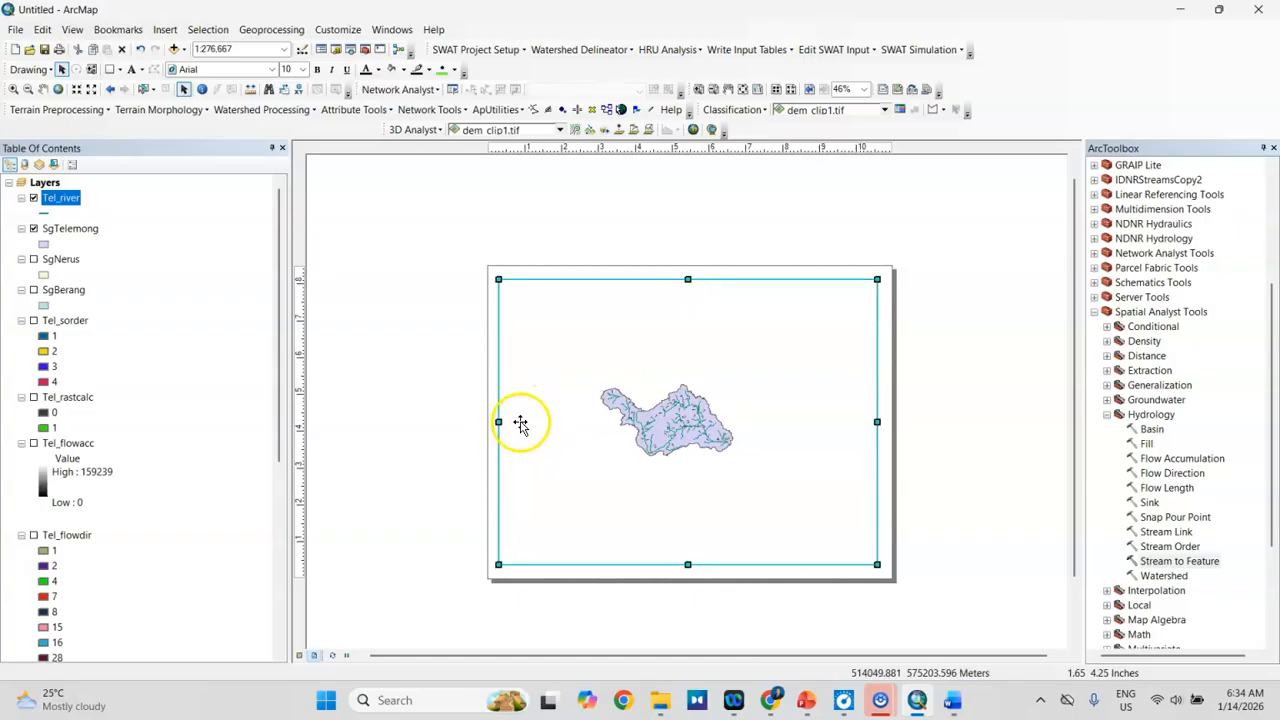
click(82, 235)
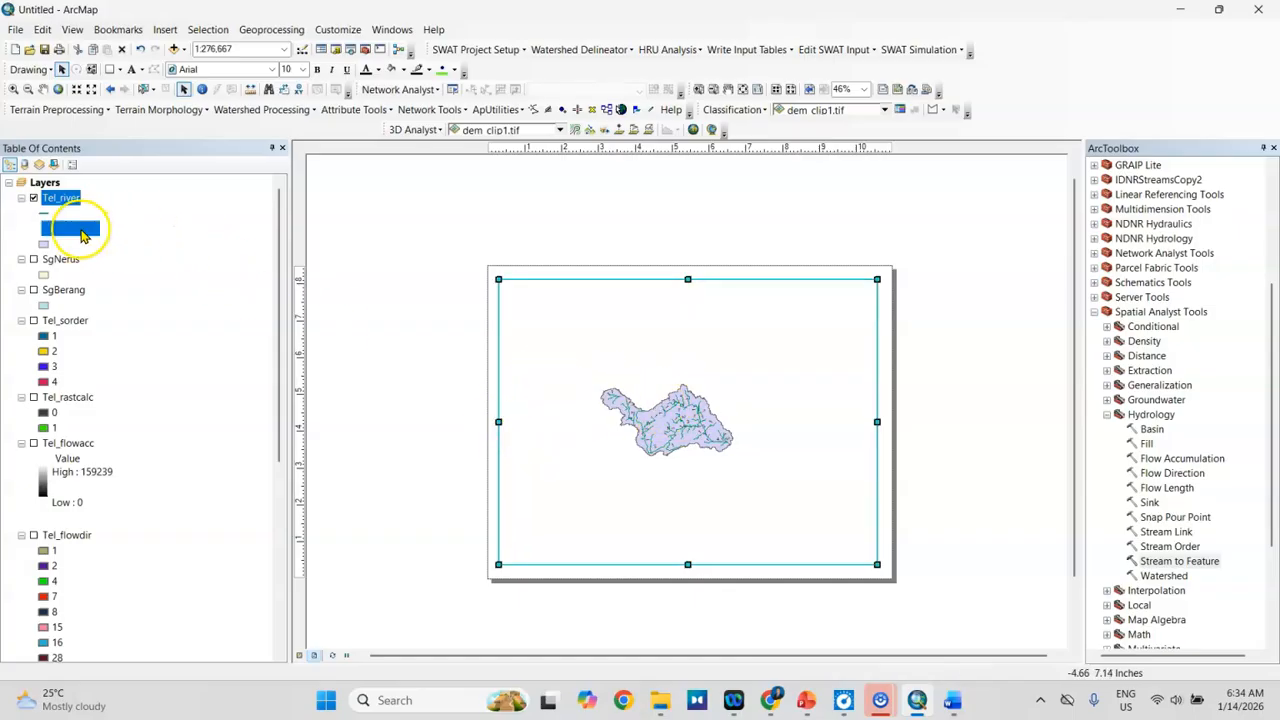
right_click(82, 232)
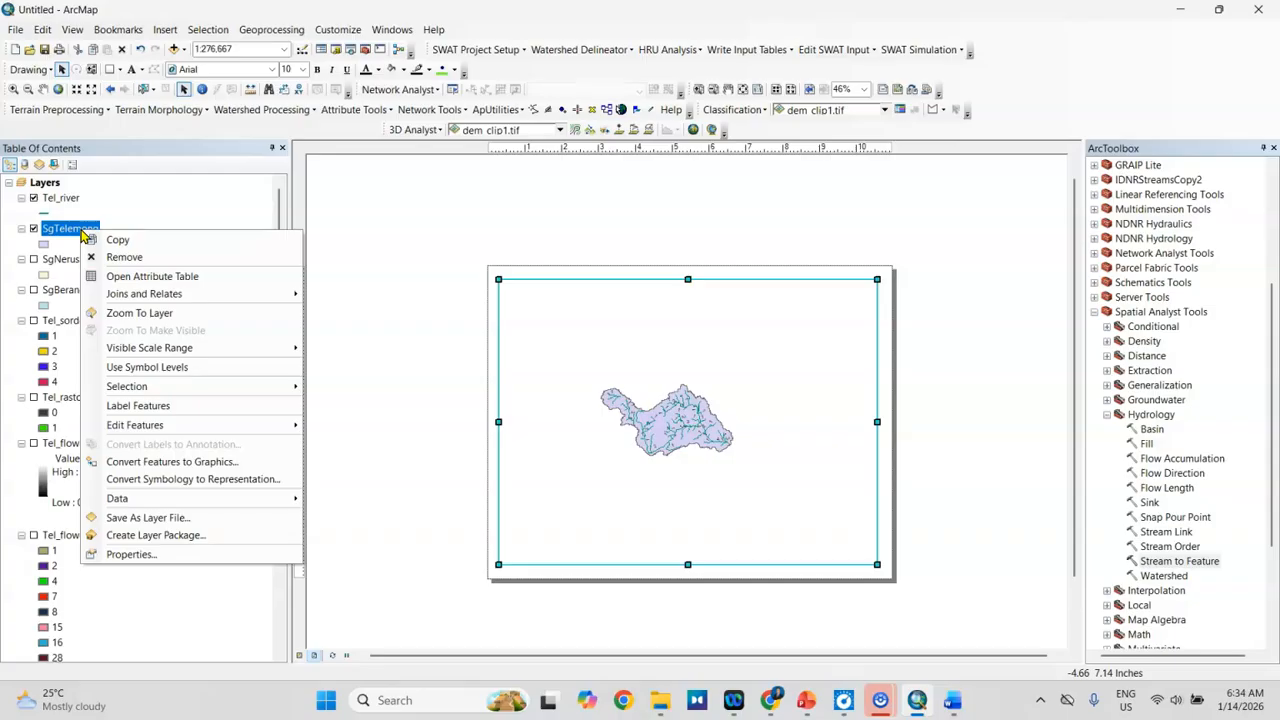
click(130, 313)
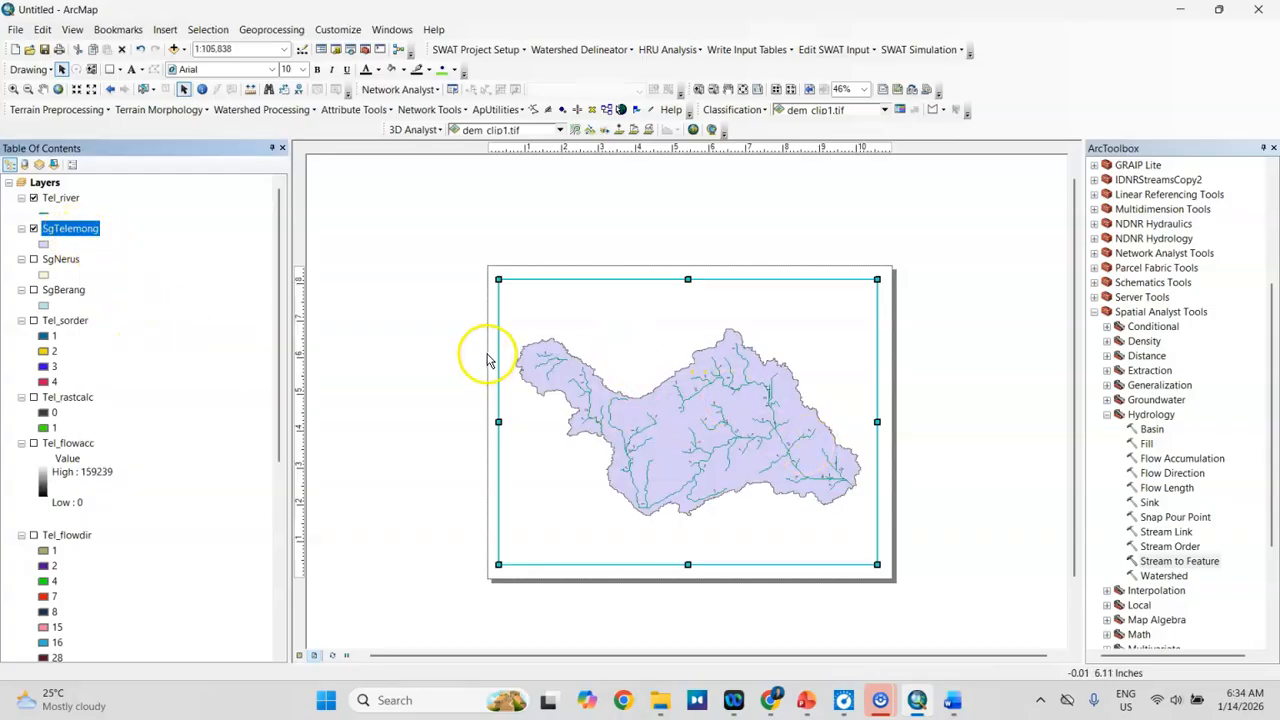
click(892, 336)
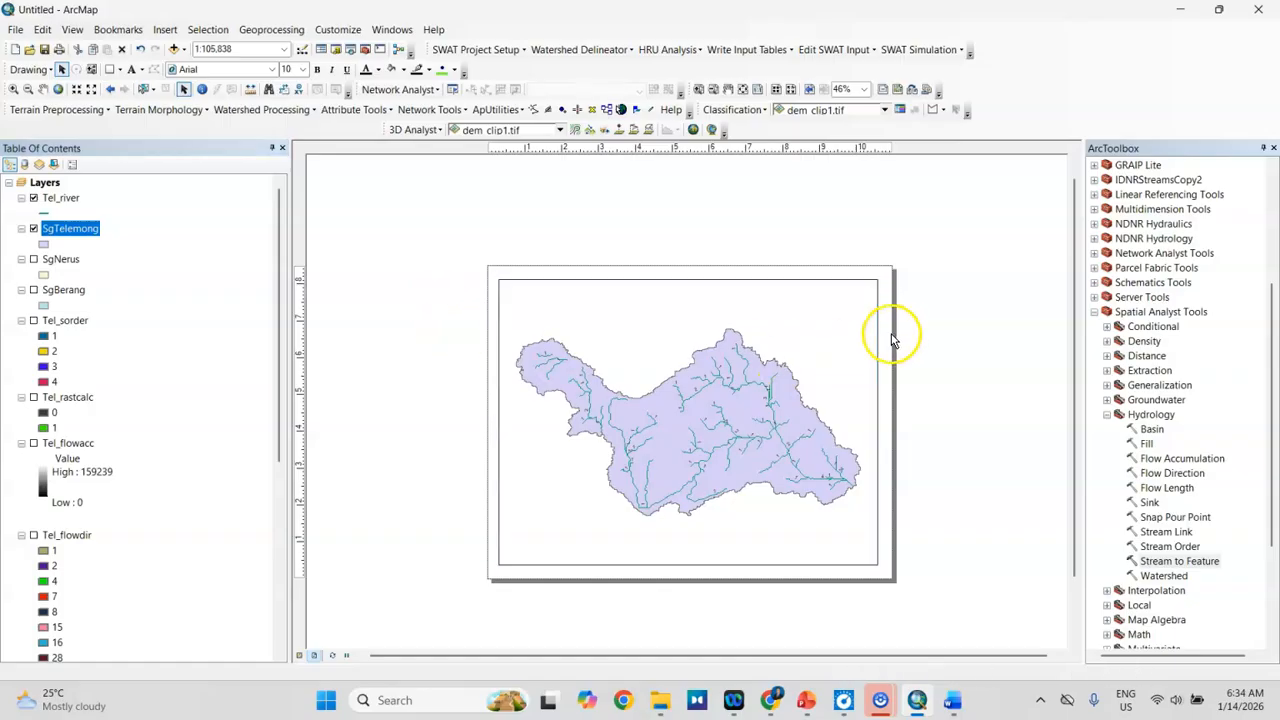
Step: Insert the map title "Stream order Sg Telemong" and place it centred above the basin inside the frame
click(168, 29)
click(184, 66)
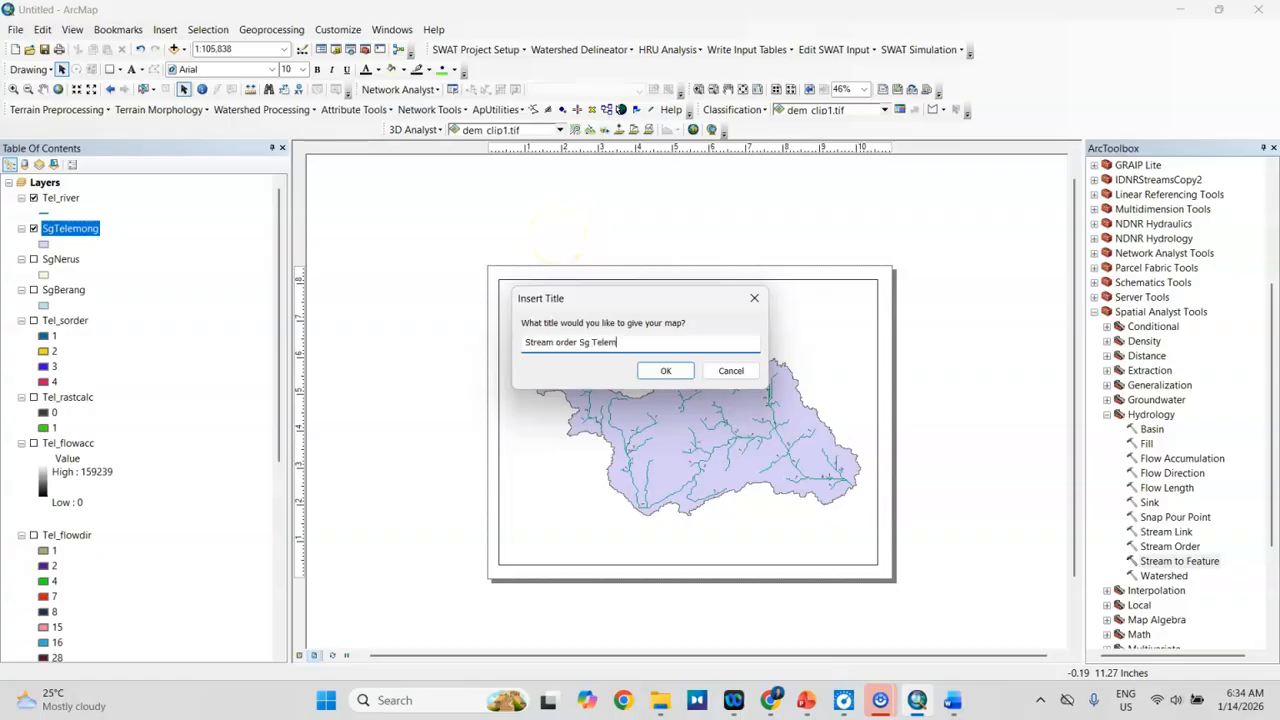
click(659, 373)
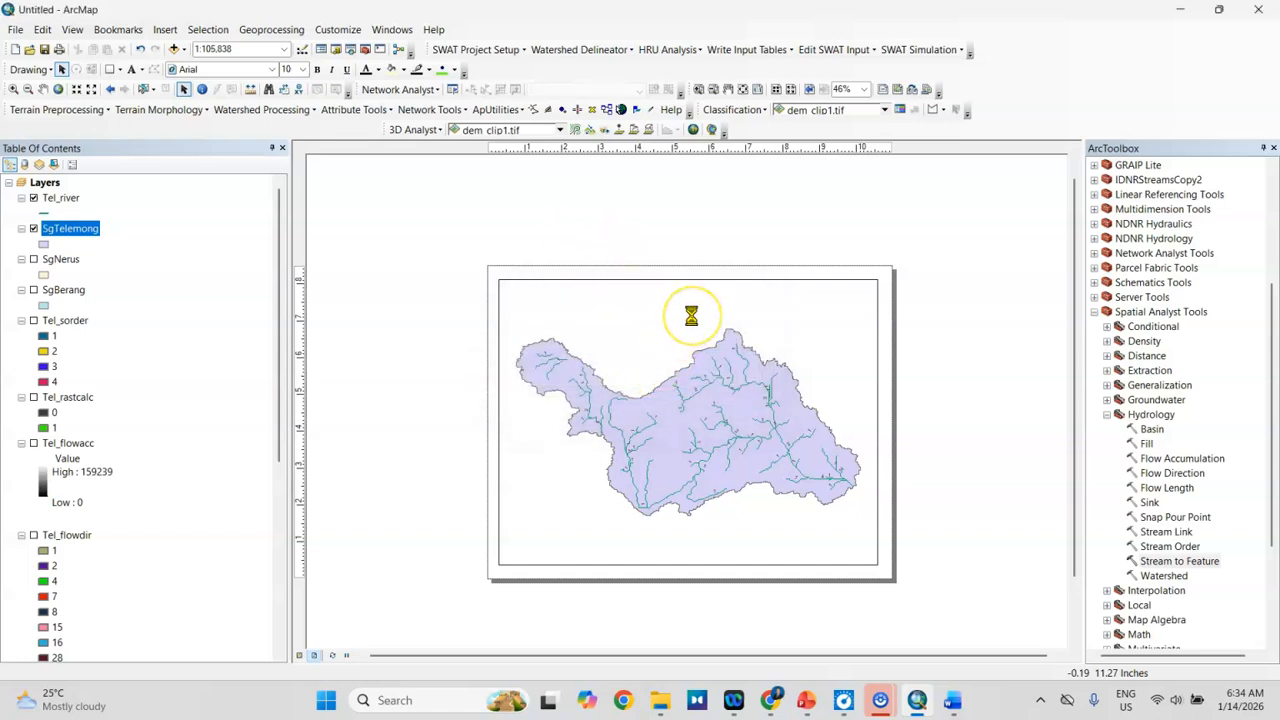
drag(694, 220, 697, 295)
click(889, 337)
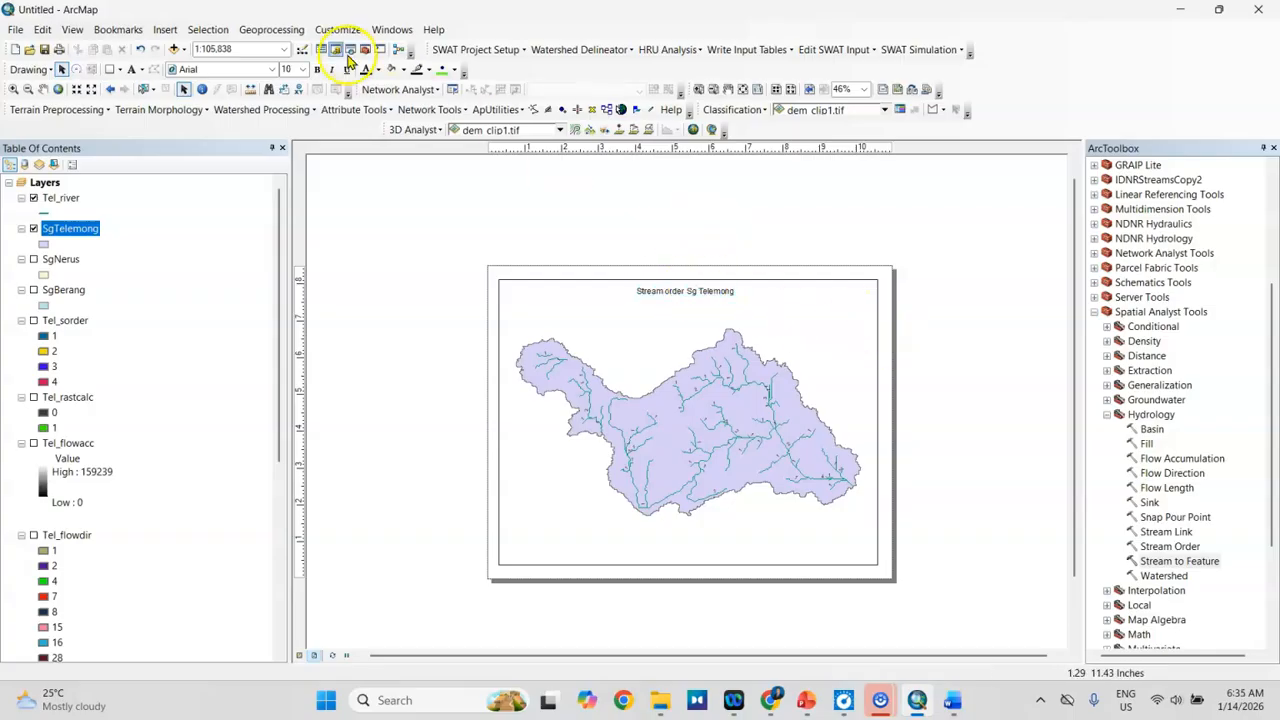
Step: Insert an ESRI North 2 north arrow and place it in the lower-left corner of the map frame
click(165, 29)
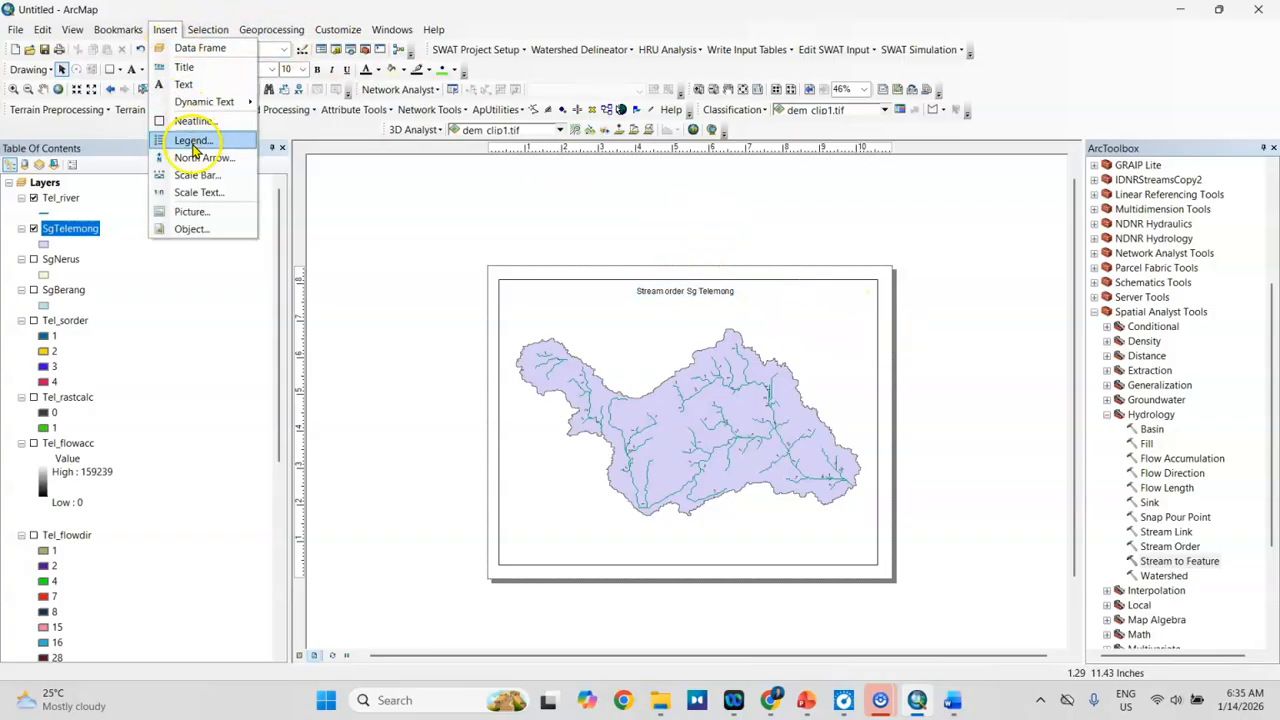
click(197, 158)
click(152, 132)
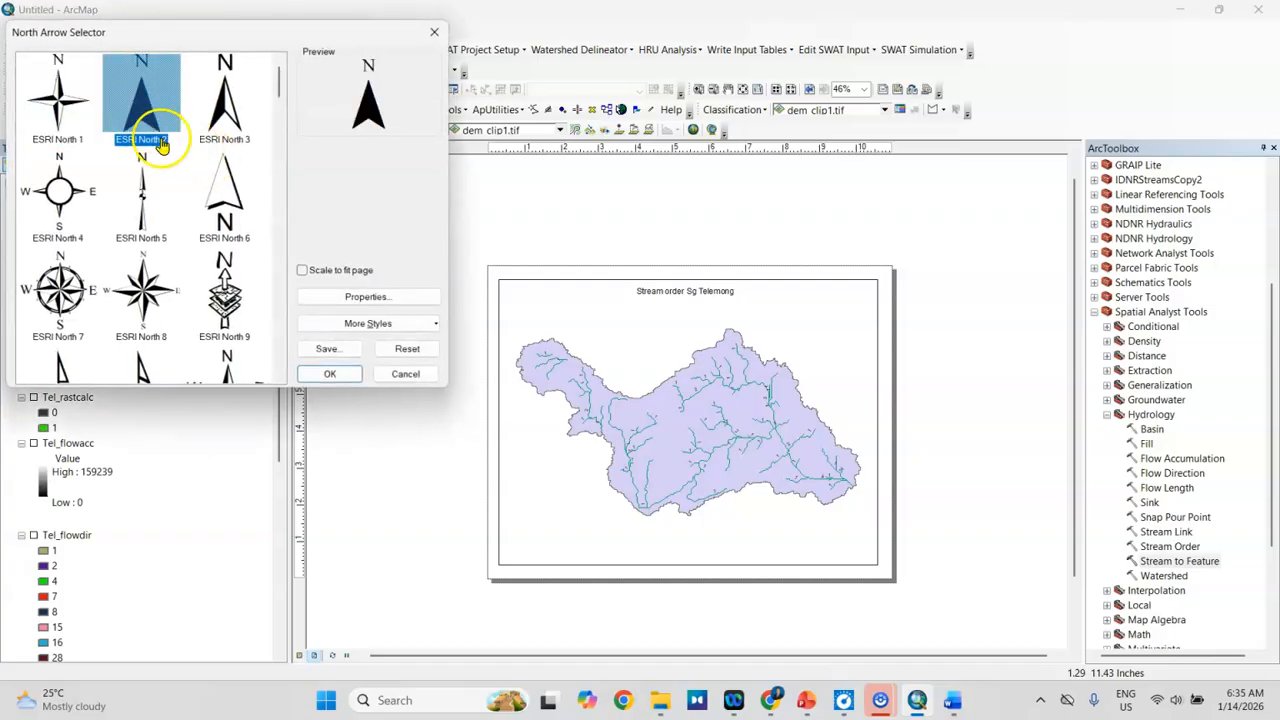
click(328, 374)
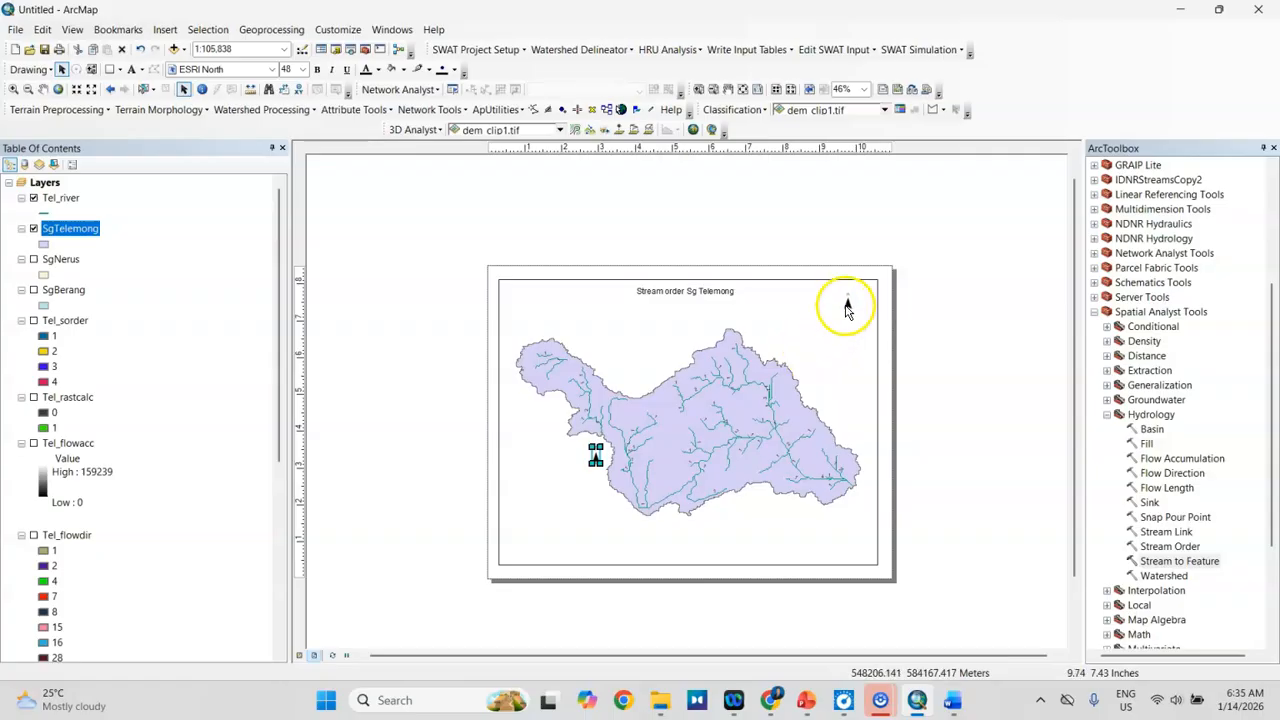
drag(540, 472, 535, 528)
click(568, 525)
Step: Insert a Scale Line 1 scale bar with kilometers as division units and place it beneath the north arrow
click(174, 33)
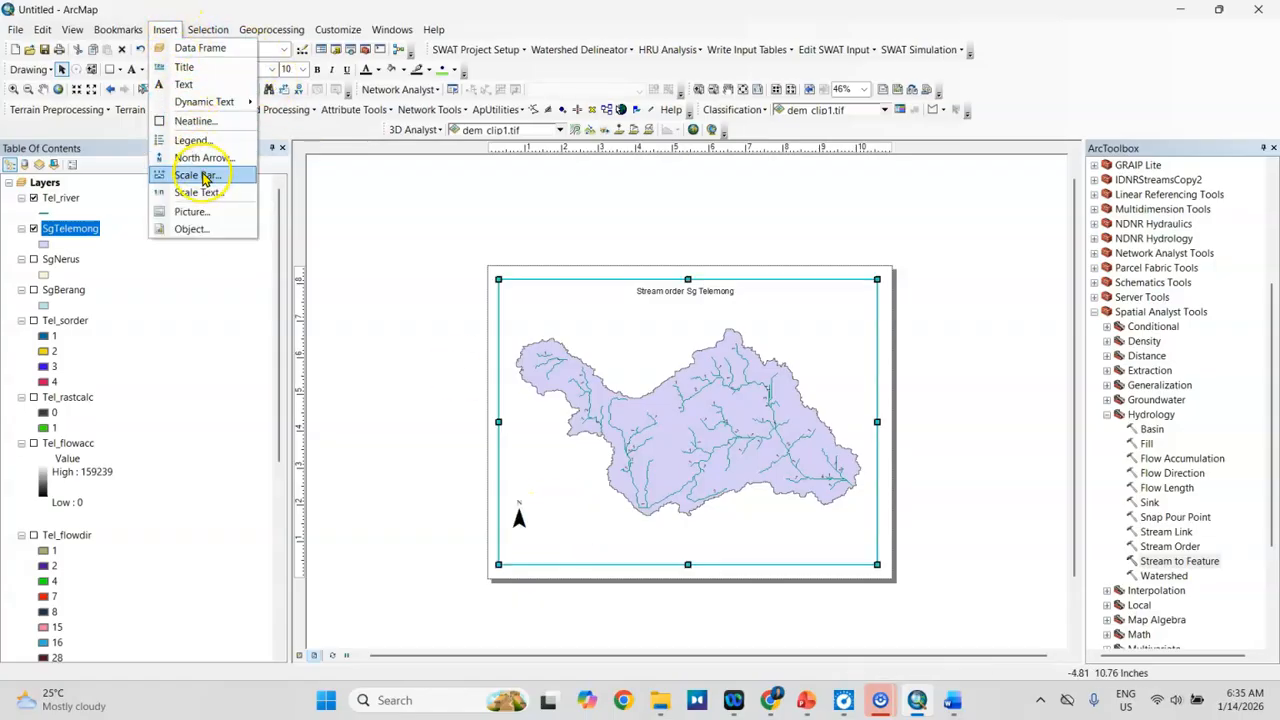
click(205, 176)
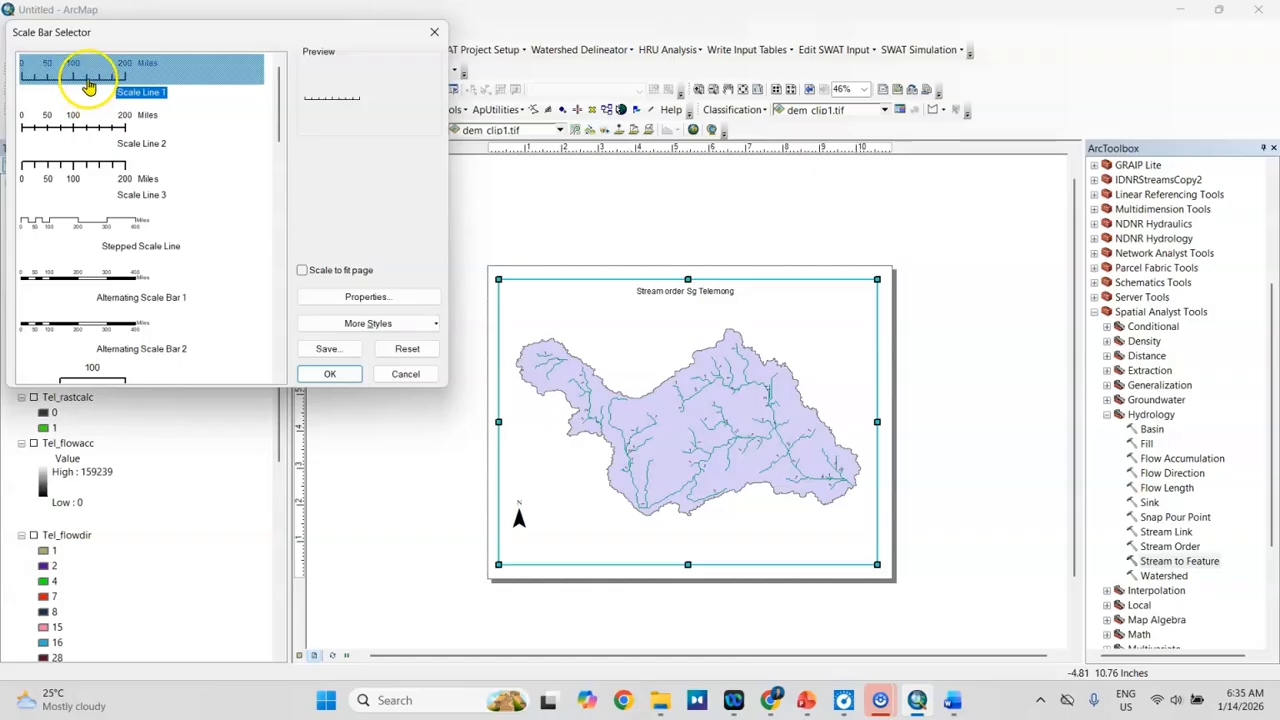
click(321, 297)
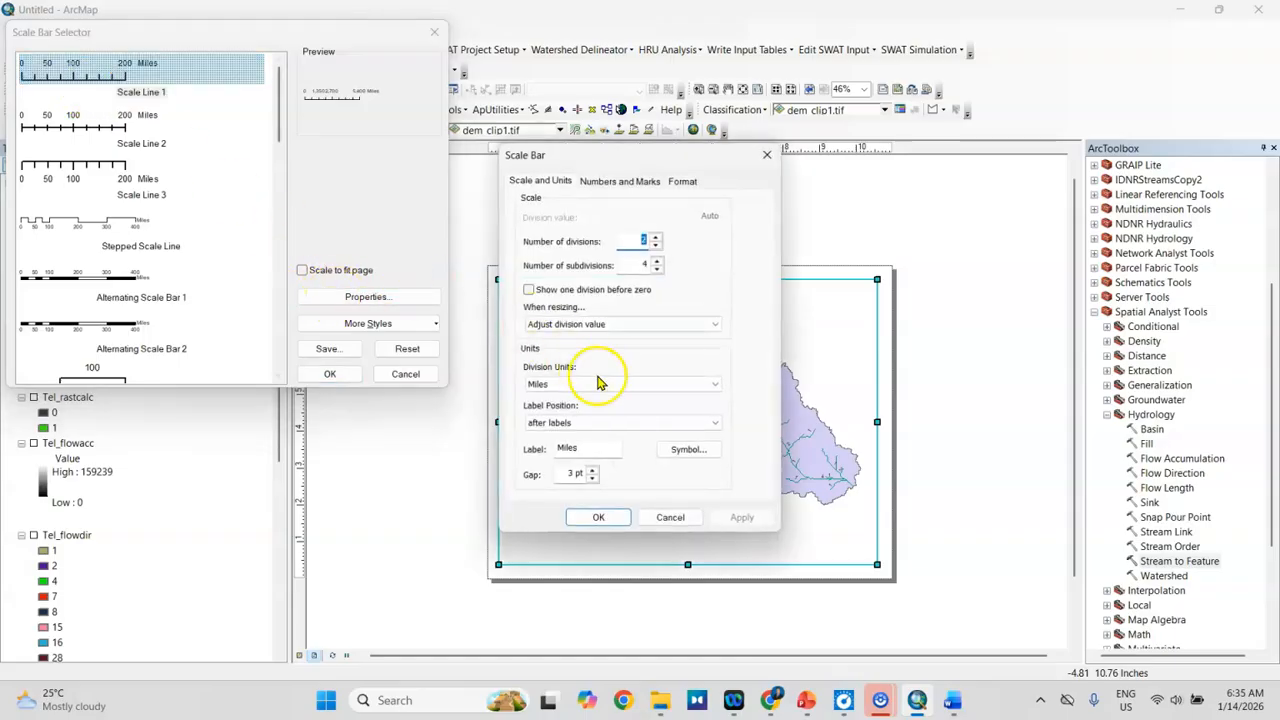
click(578, 384)
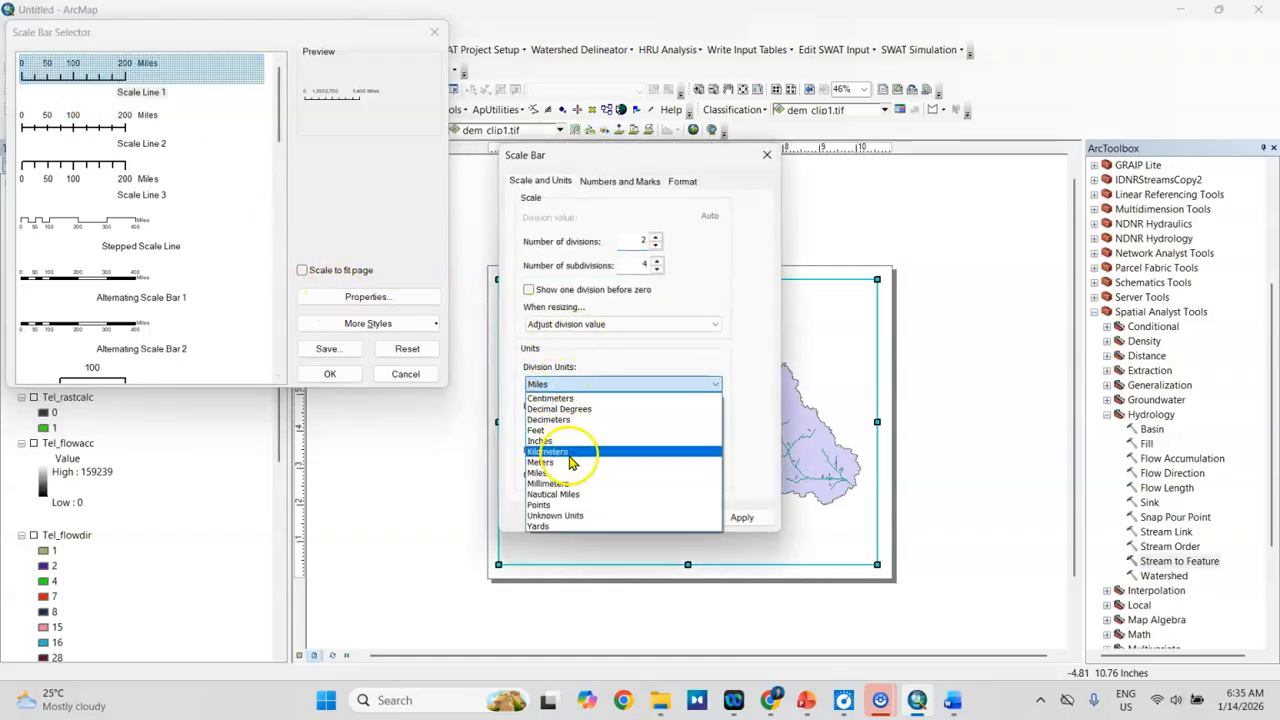
click(568, 452)
click(614, 517)
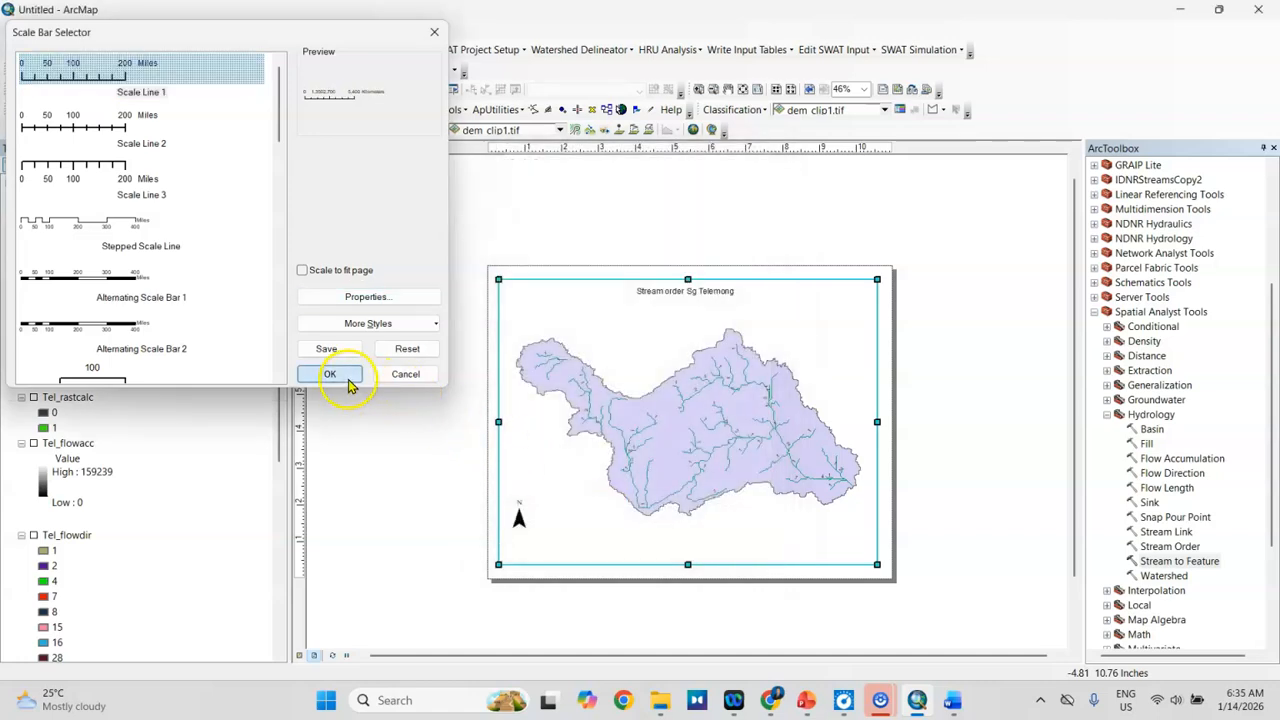
click(349, 384)
drag(634, 385, 551, 540)
mouse_move(651, 543)
mouse_down()
mouse_move(680, 541)
mouse_move(651, 537)
mouse_up()
click(723, 543)
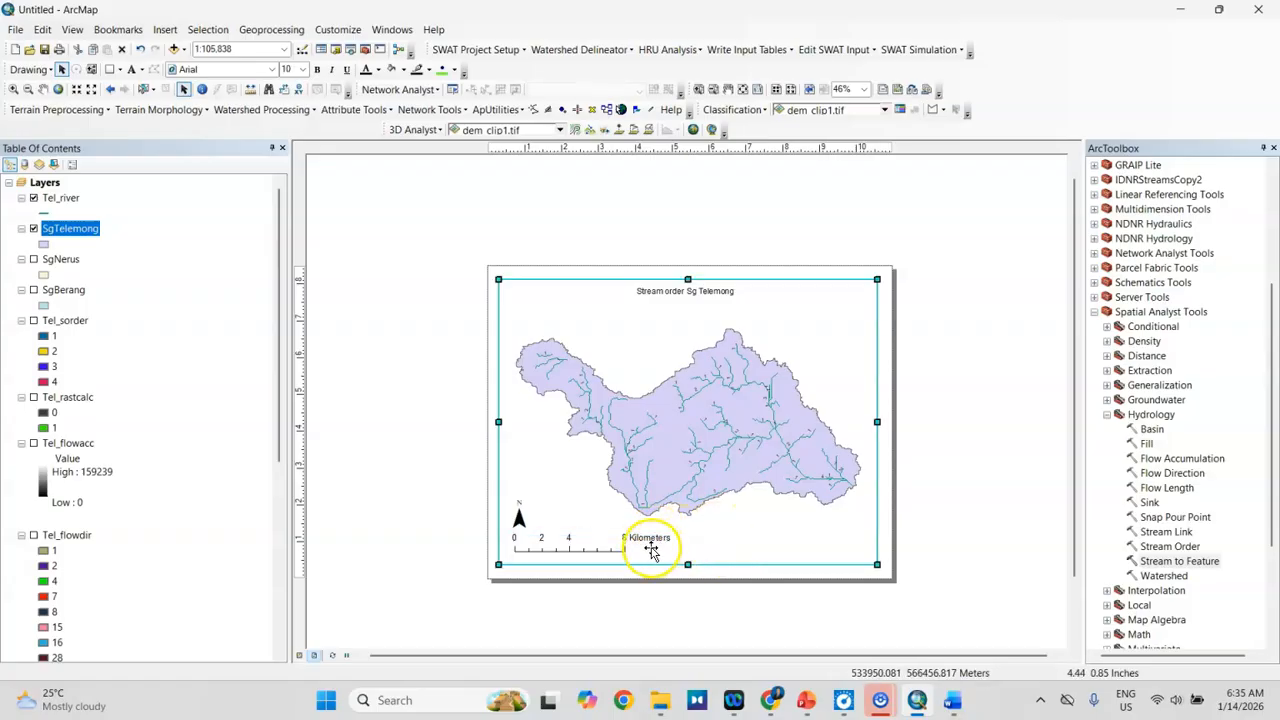
Step: Export the layout to the BasinMorphometry\SgTelemong folder as the JPEG StreamOrdermap, with output clipped to the graphics extent
click(18, 30)
click(70, 245)
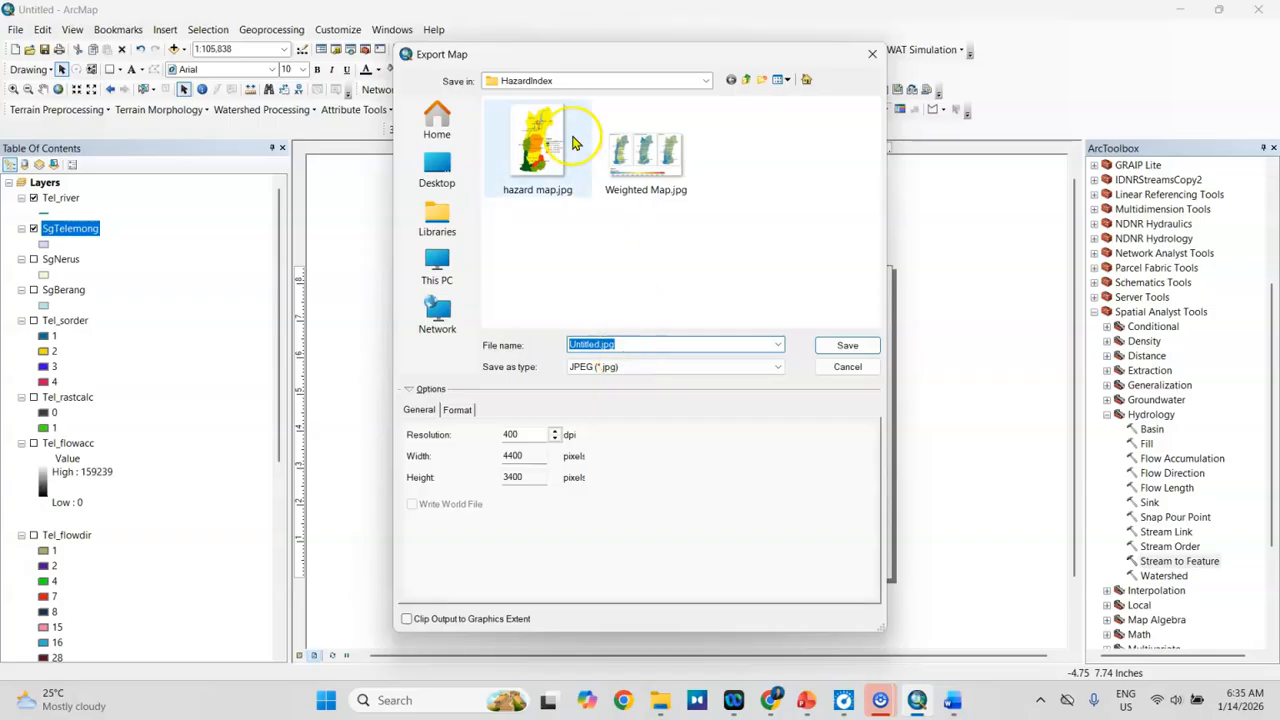
click(458, 170)
scroll(725, 230, down, 3)
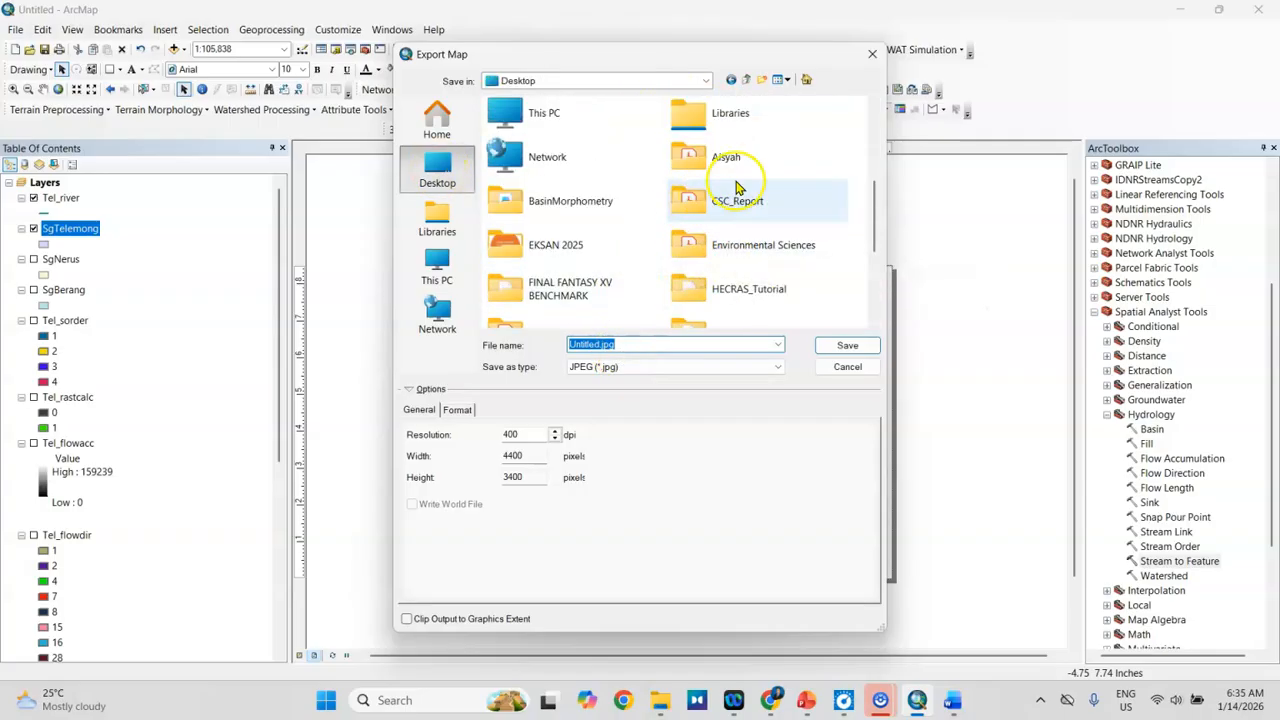
double_click(588, 208)
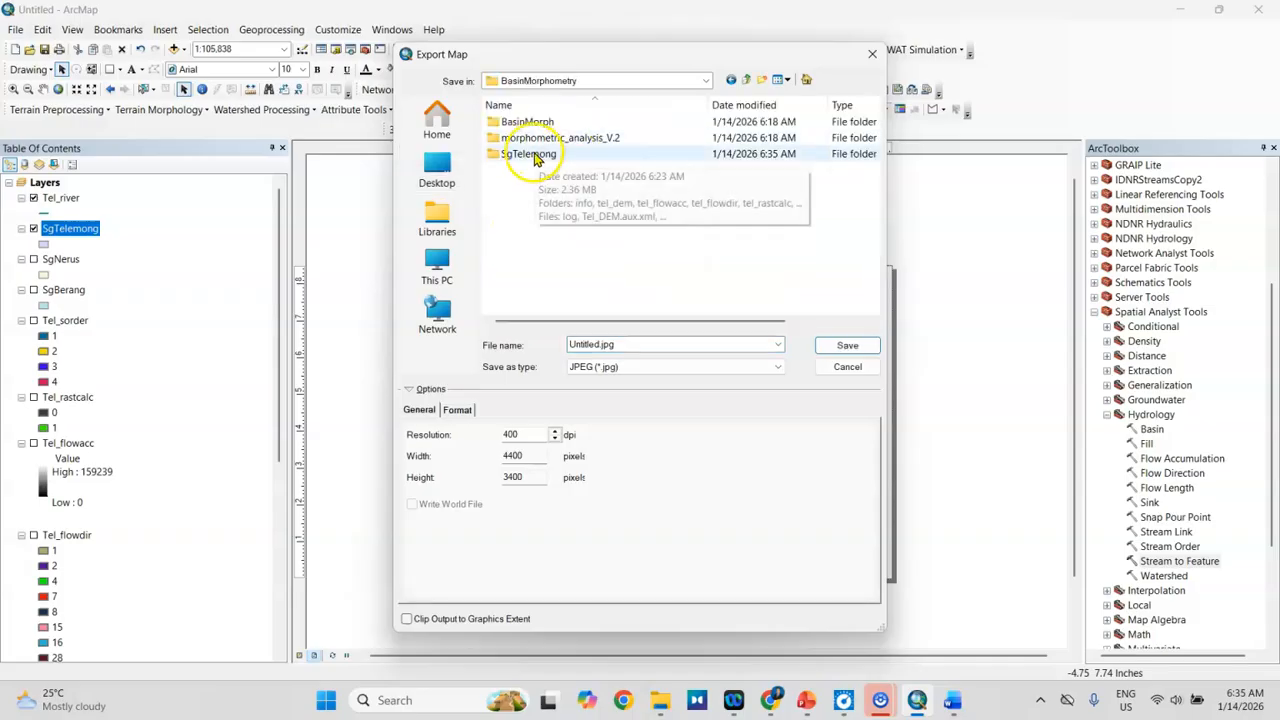
double_click(534, 153)
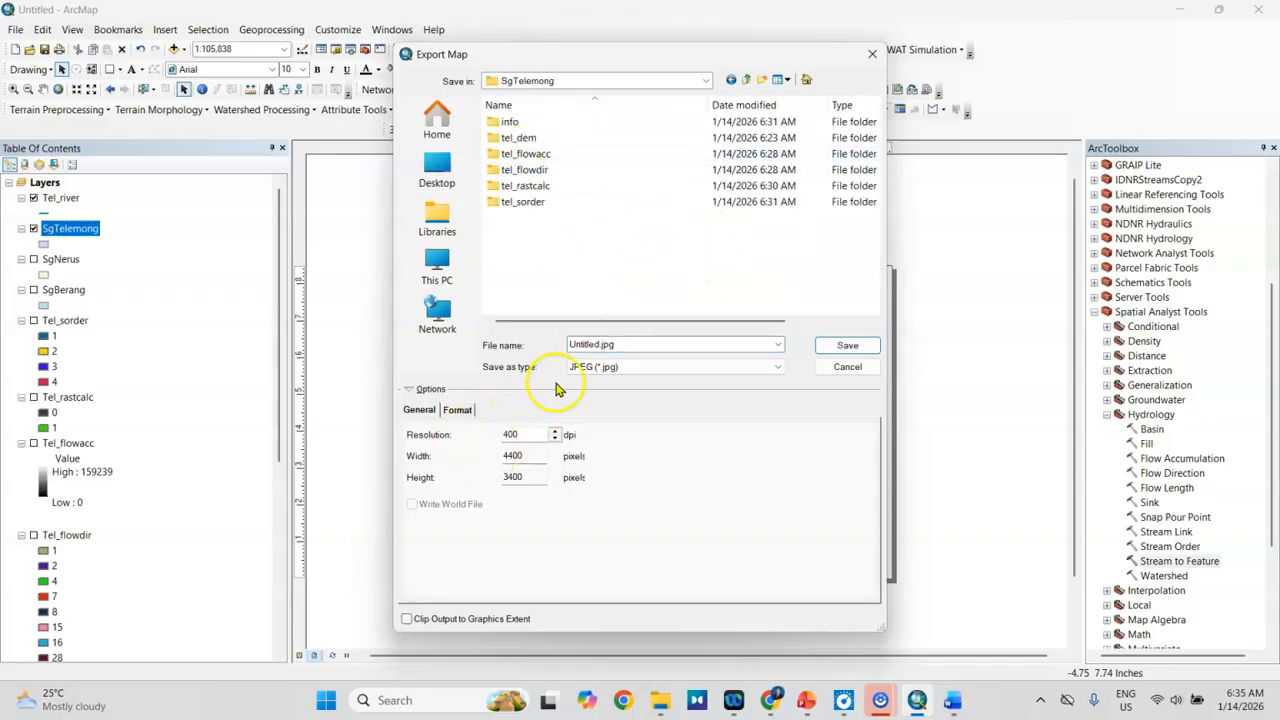
click(620, 368)
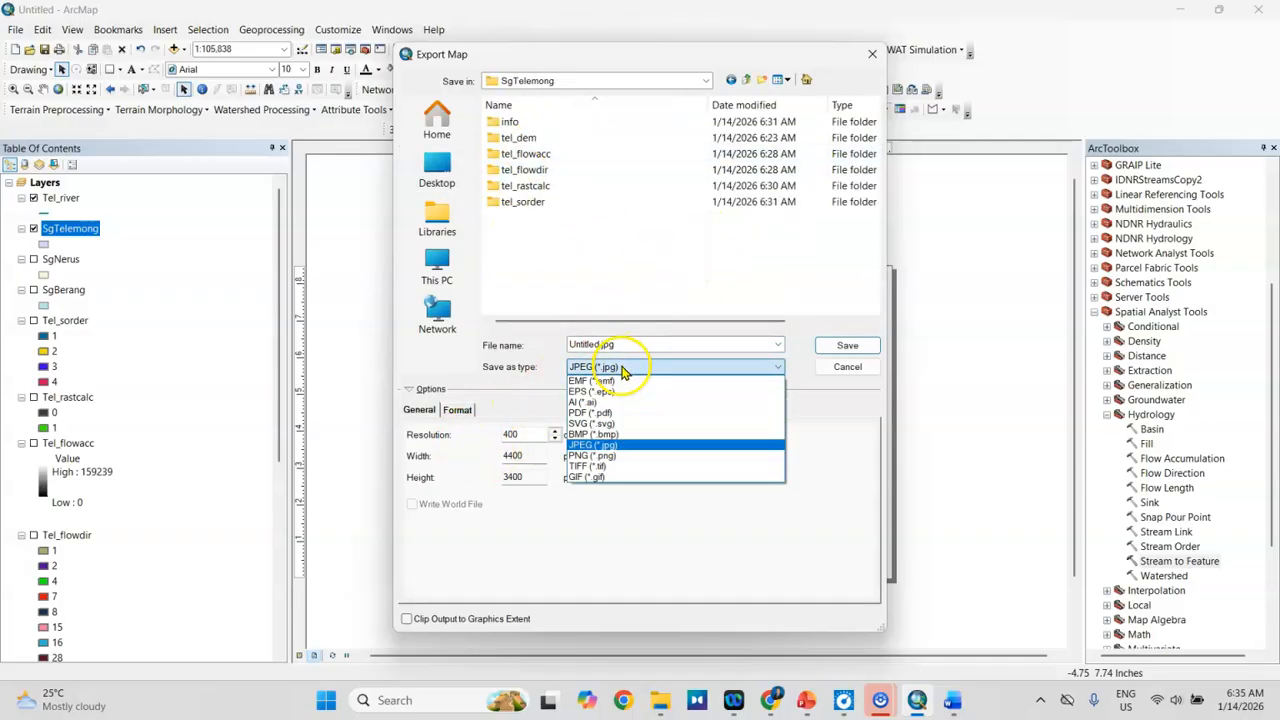
click(588, 445)
double_click(629, 343)
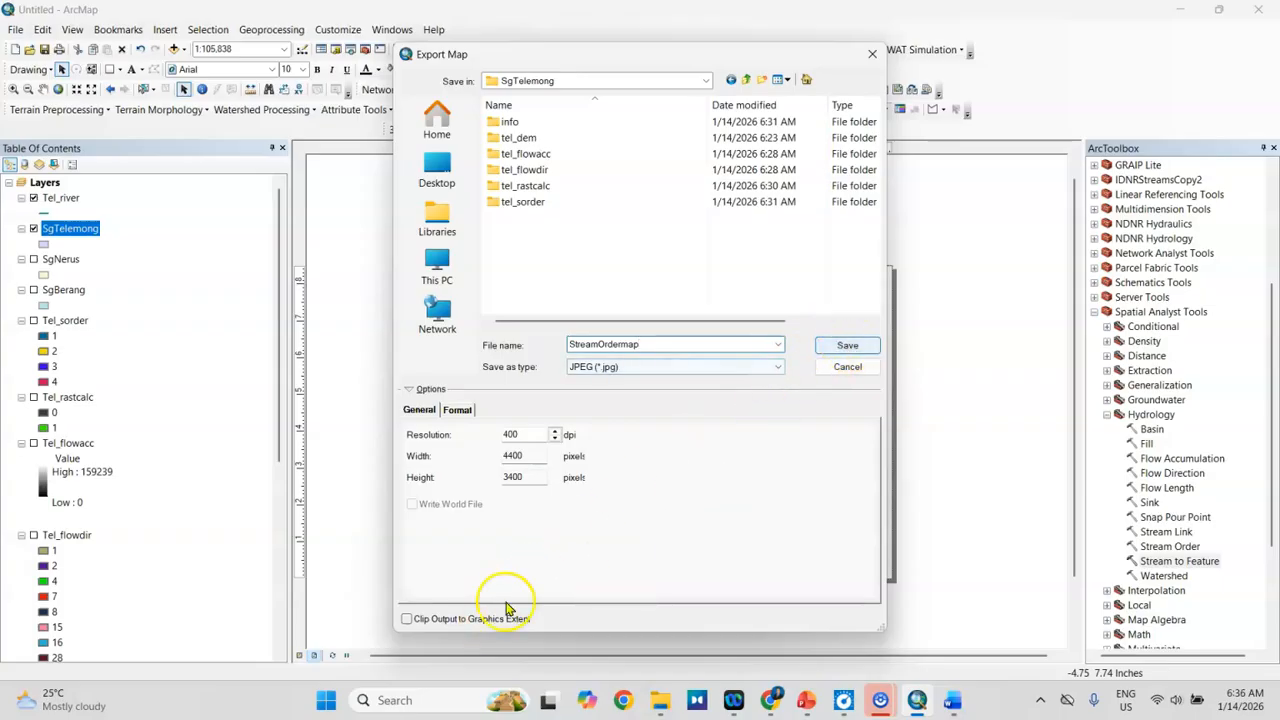
click(406, 621)
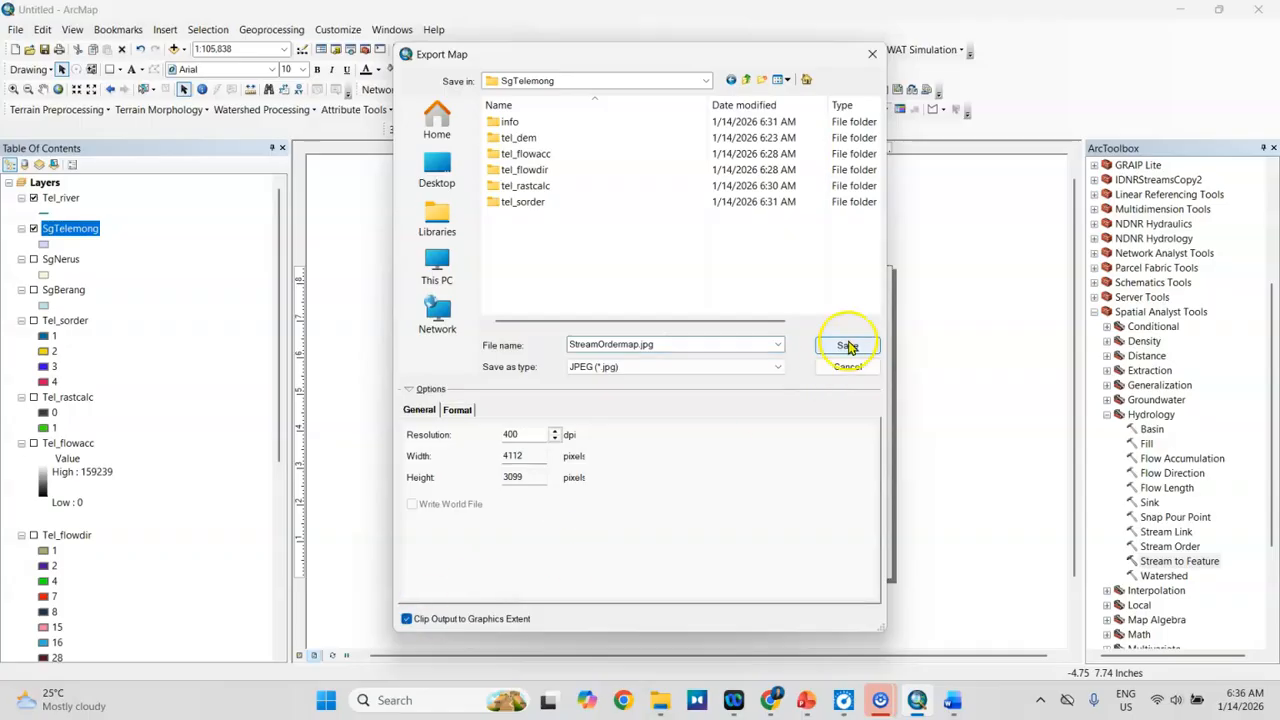
click(847, 346)
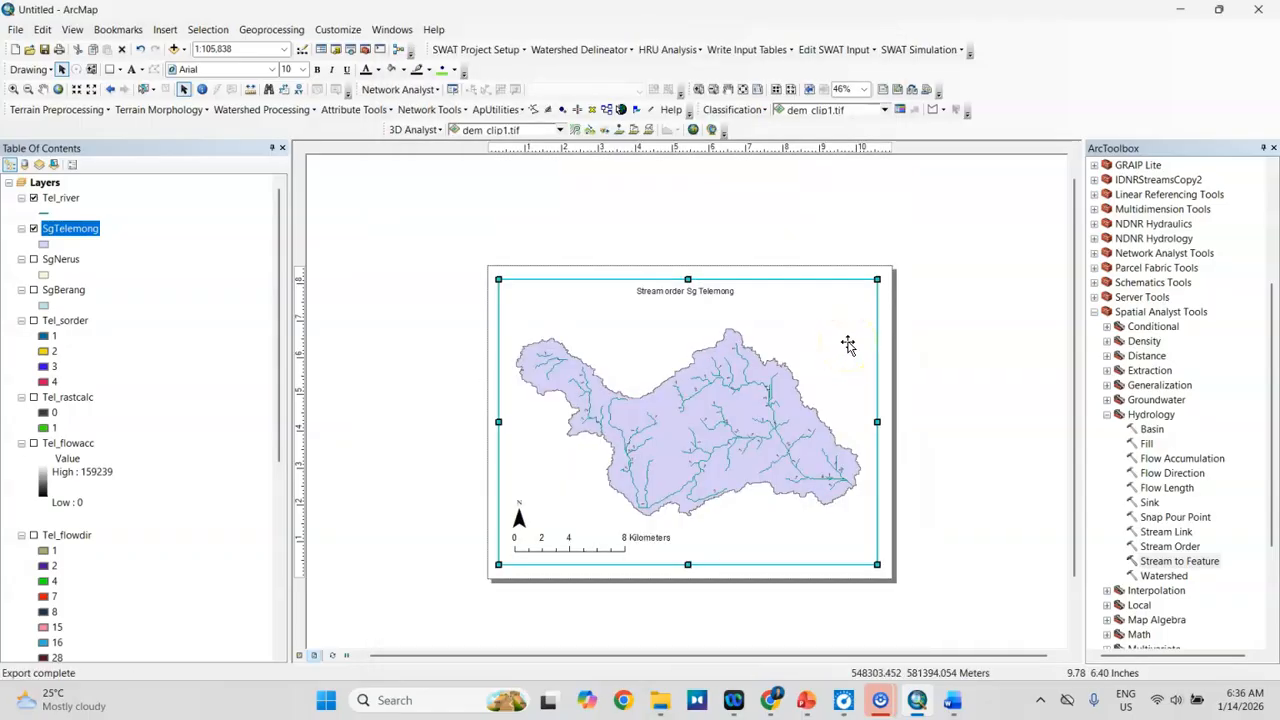
Step: Switch to File Explorer, go to the BasinMorphometry\SgTelemong folder, and view the exported StreamOrdermap.jpg before closing it
mouse_move(660, 702)
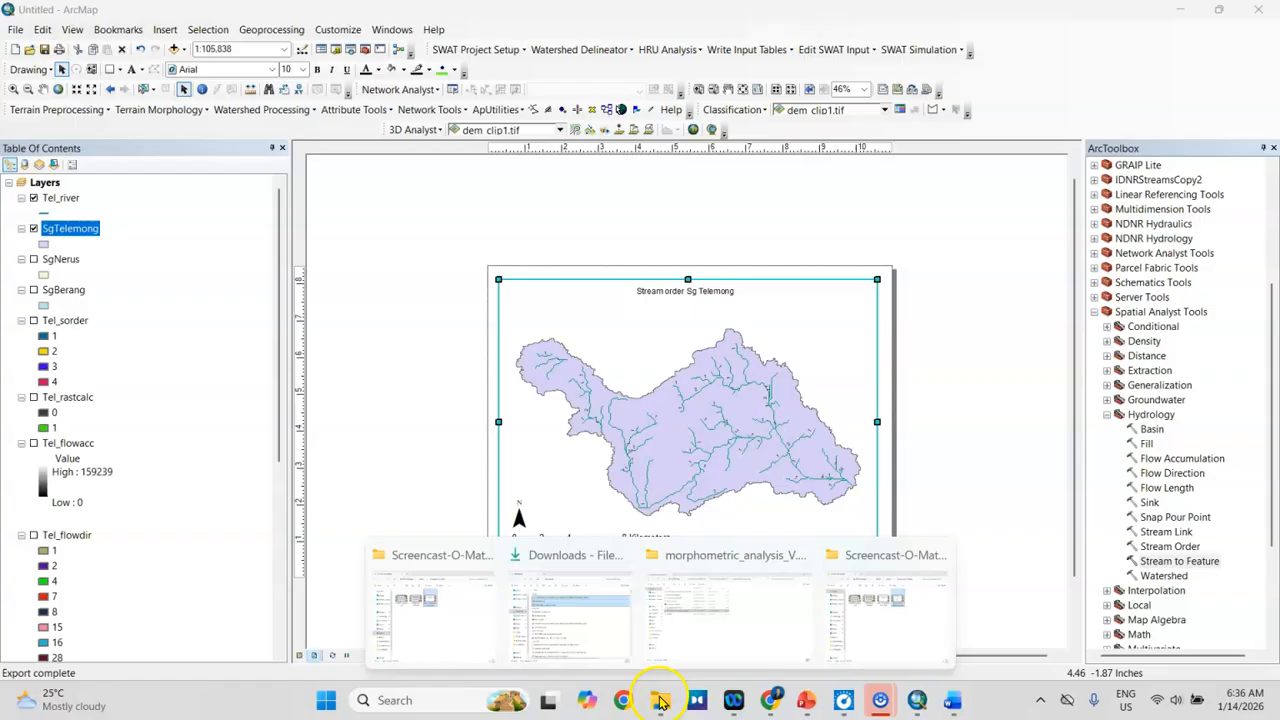
click(706, 645)
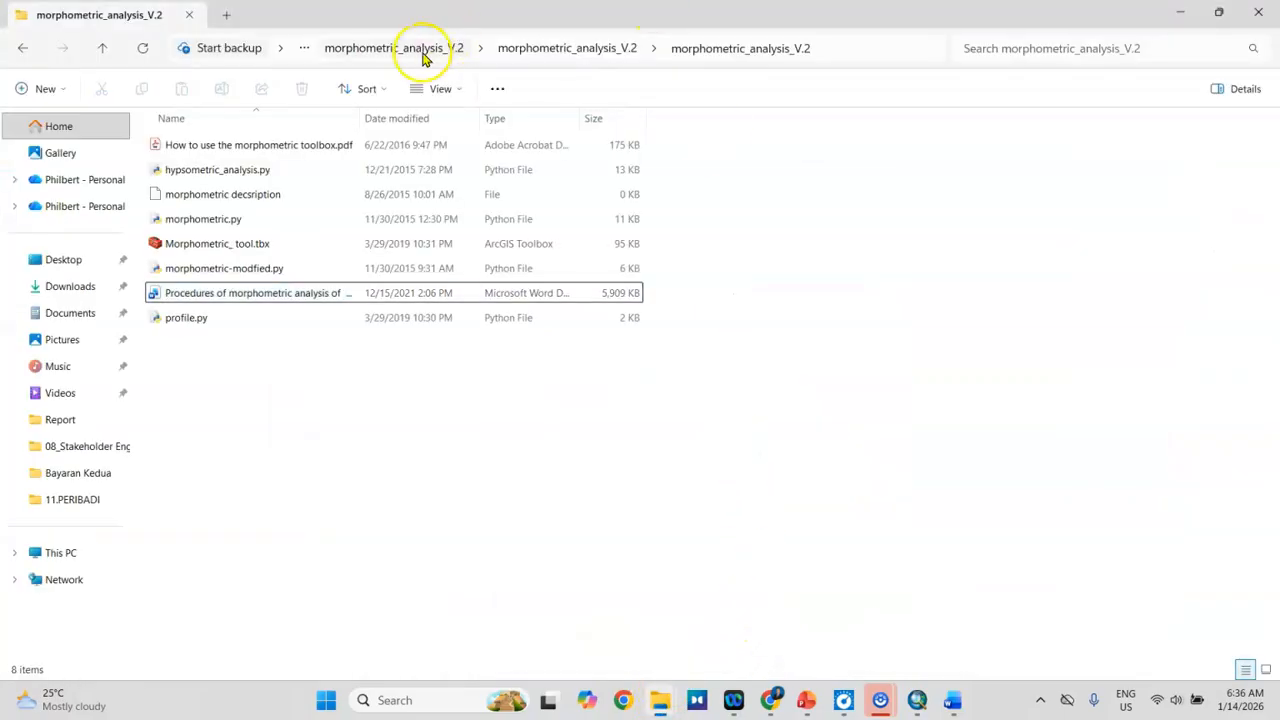
click(420, 56)
click(338, 58)
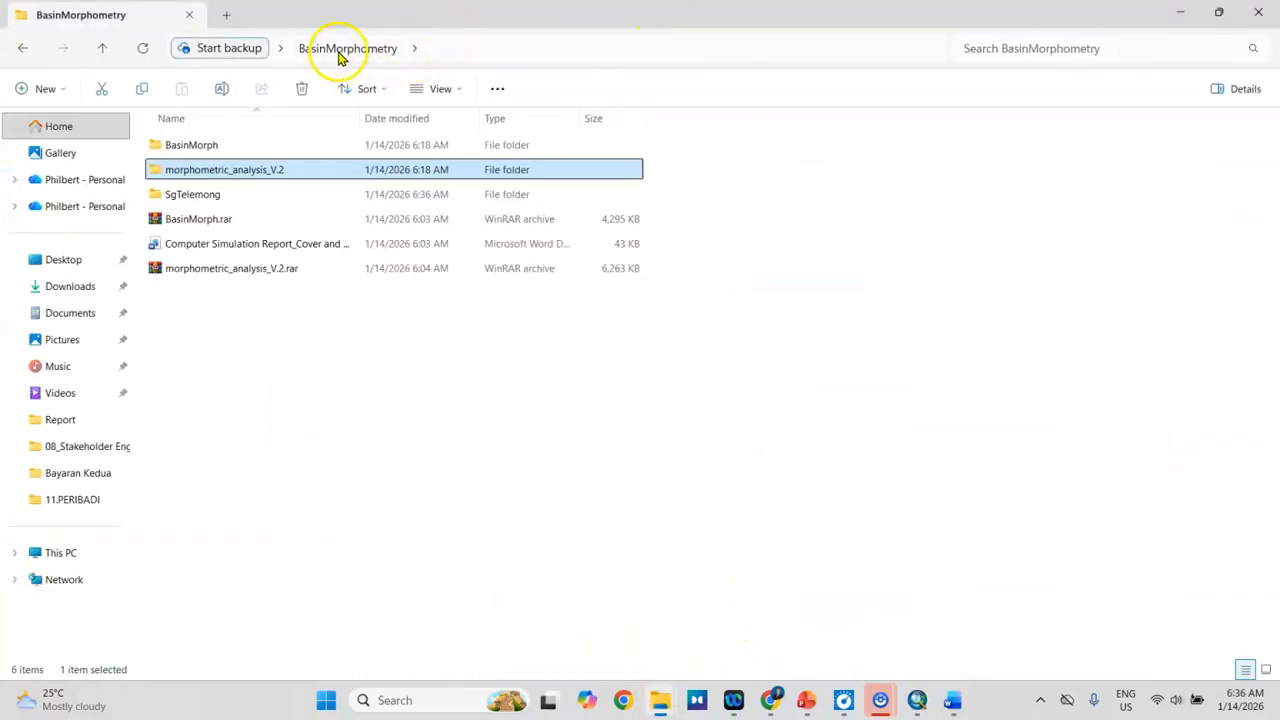
double_click(190, 196)
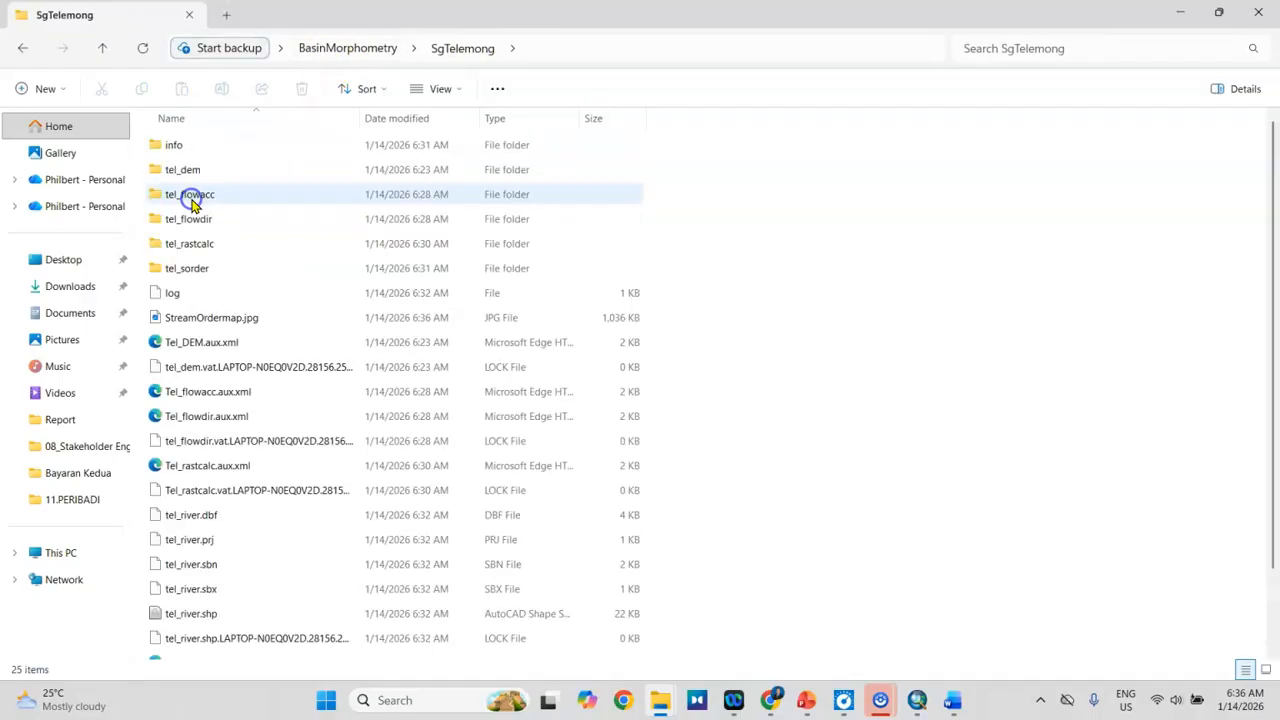
click(197, 320)
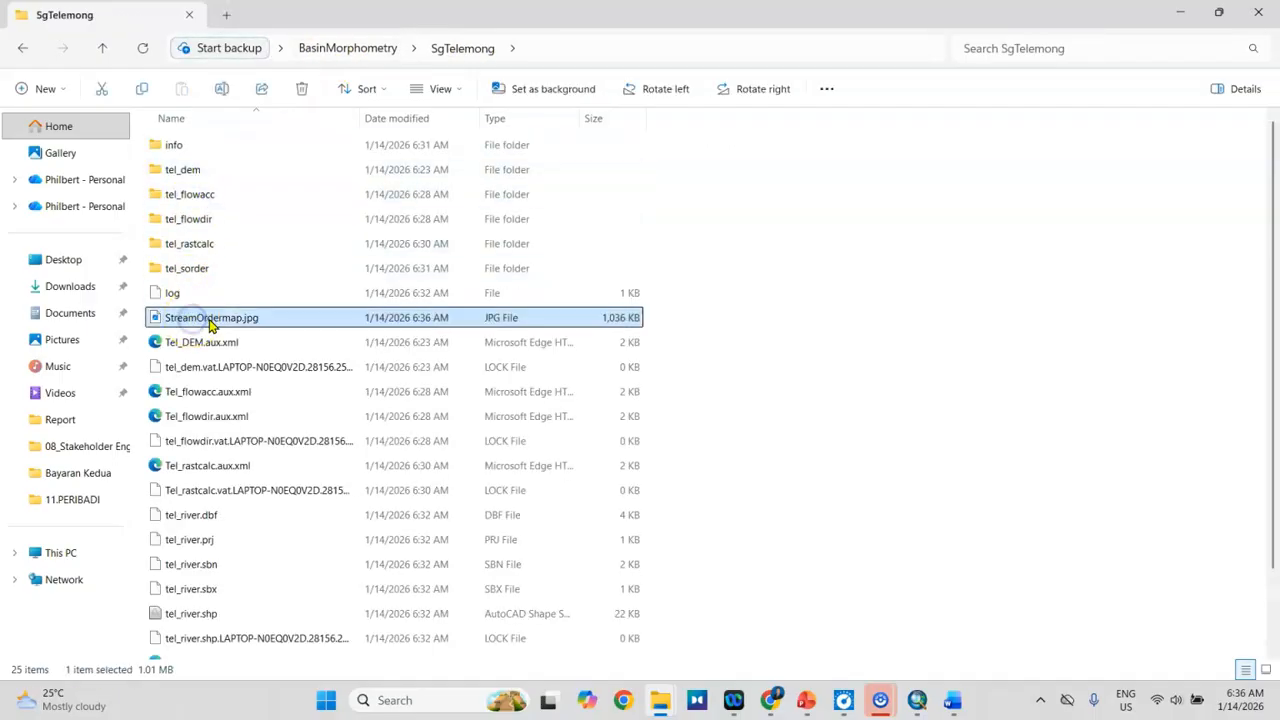
double_click(210, 320)
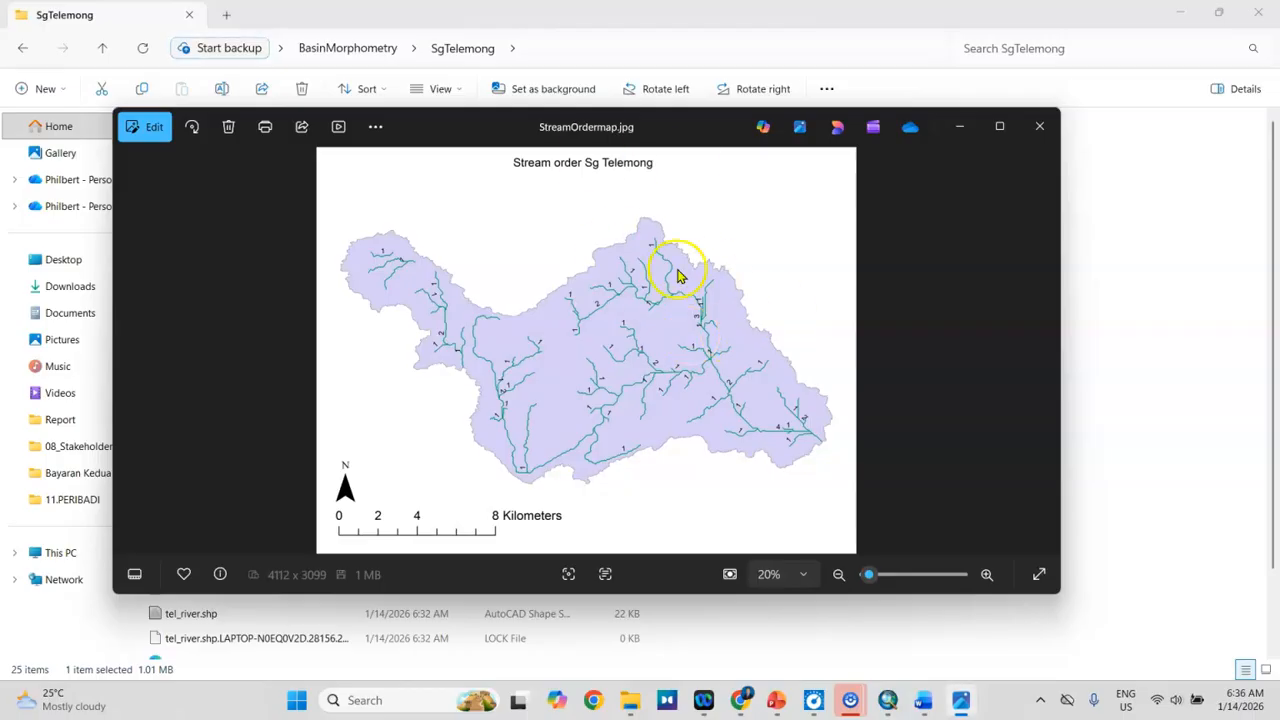
click(1049, 131)
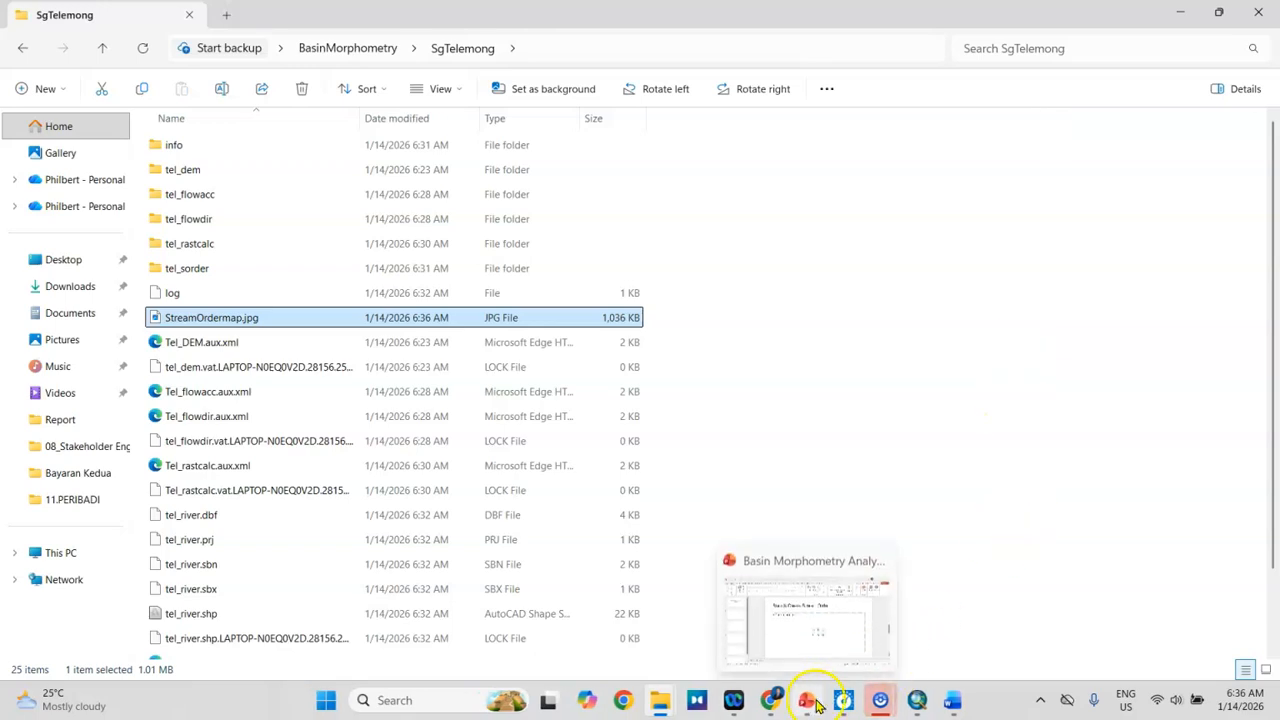
Step: Switch to the "Basin Morphometry Analysis using GIS" presentation in PowerPoint
click(815, 705)
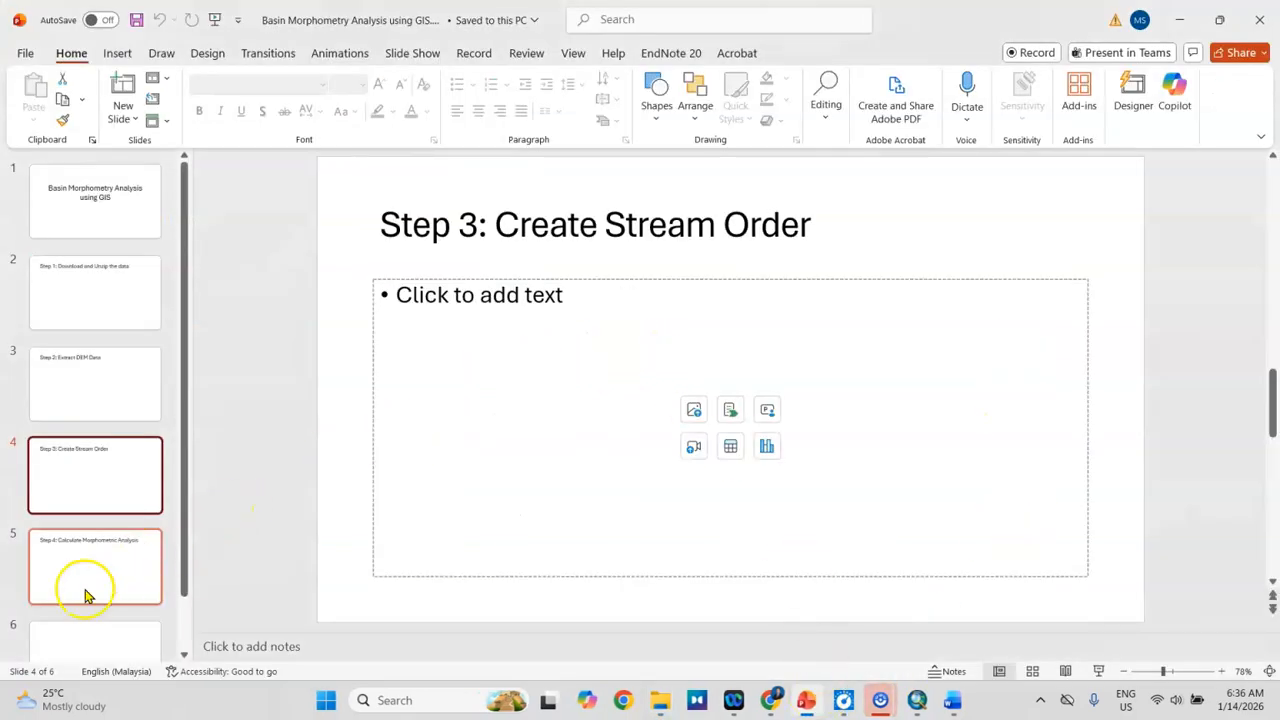